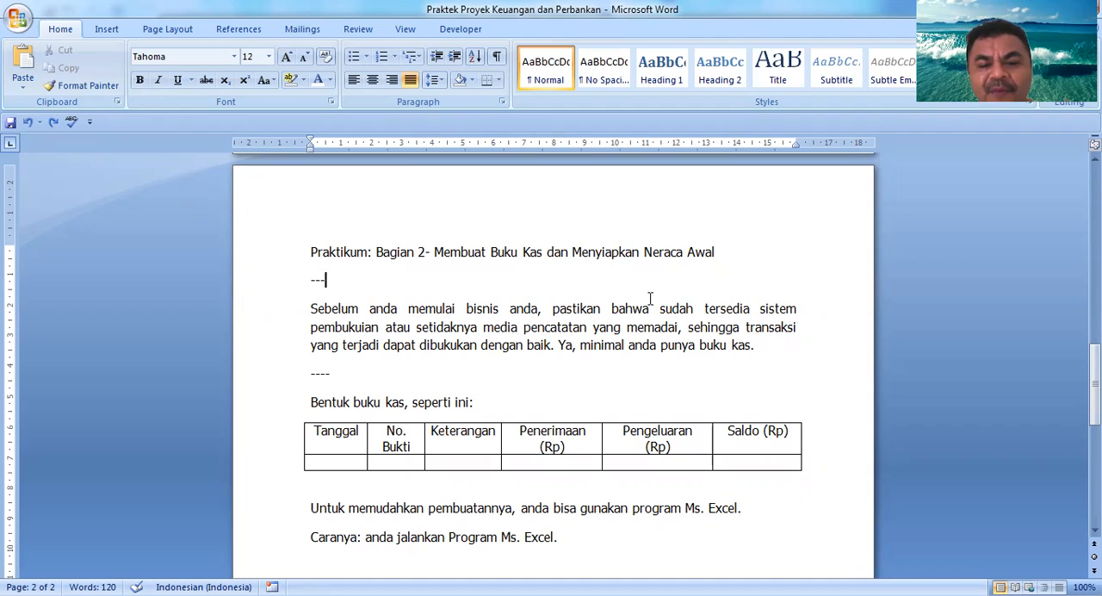
Step: Review the cash book table headings shown in the practicum document
{"action": "key", "text": "Down"}
{"action": "key", "text": "Down"}
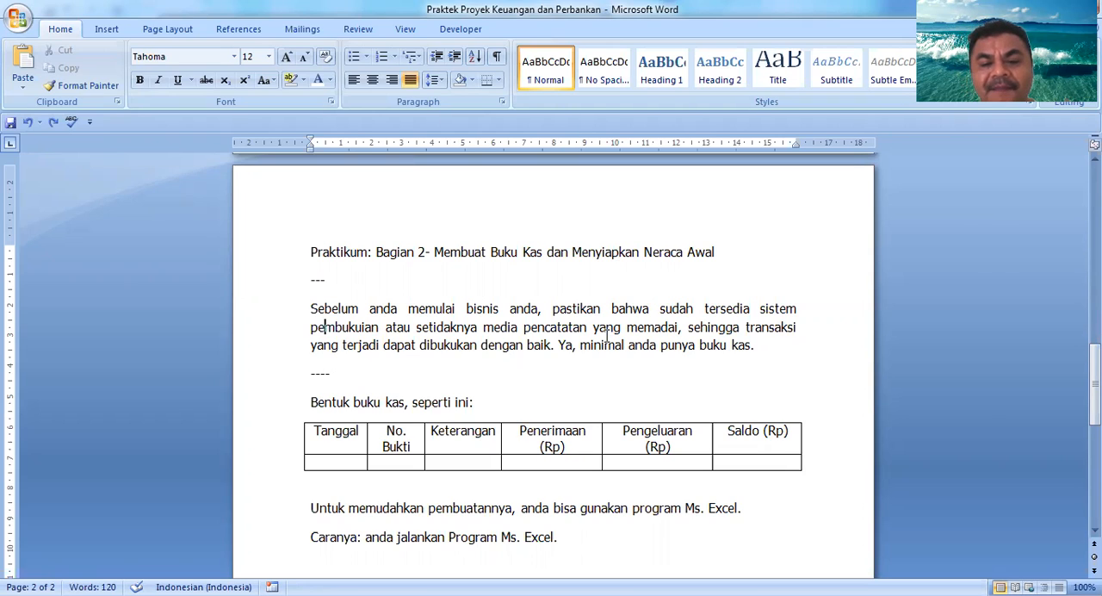
{"action": "key", "text": "Down"}
{"action": "key", "text": "Down"}
{"action": "key", "text": "Down"}
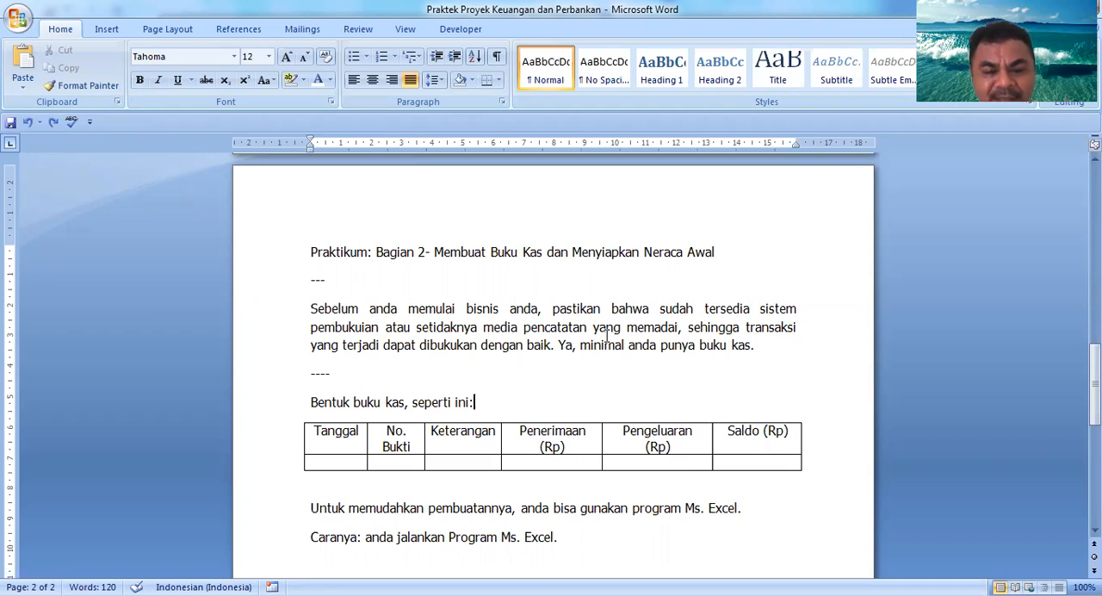
{"action": "left_click", "coordinate": [346, 436]}
{"action": "left_click", "coordinate": [394, 440]}
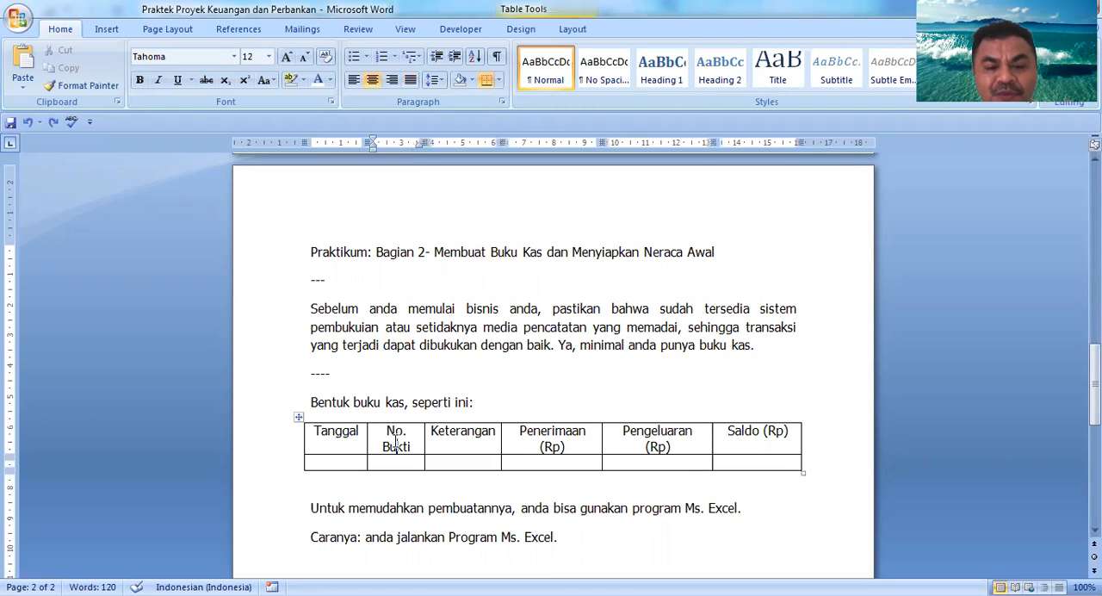
{"action": "left_click", "coordinate": [458, 441]}
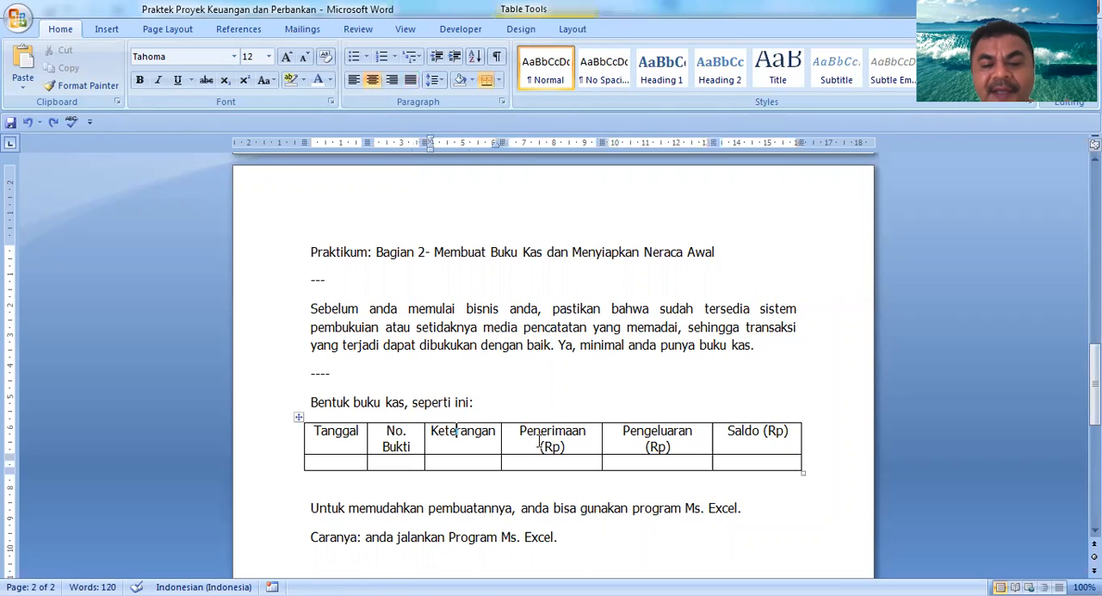
{"action": "left_click", "coordinate": [544, 443]}
{"action": "left_click", "coordinate": [658, 434]}
{"action": "left_click", "coordinate": [774, 430]}
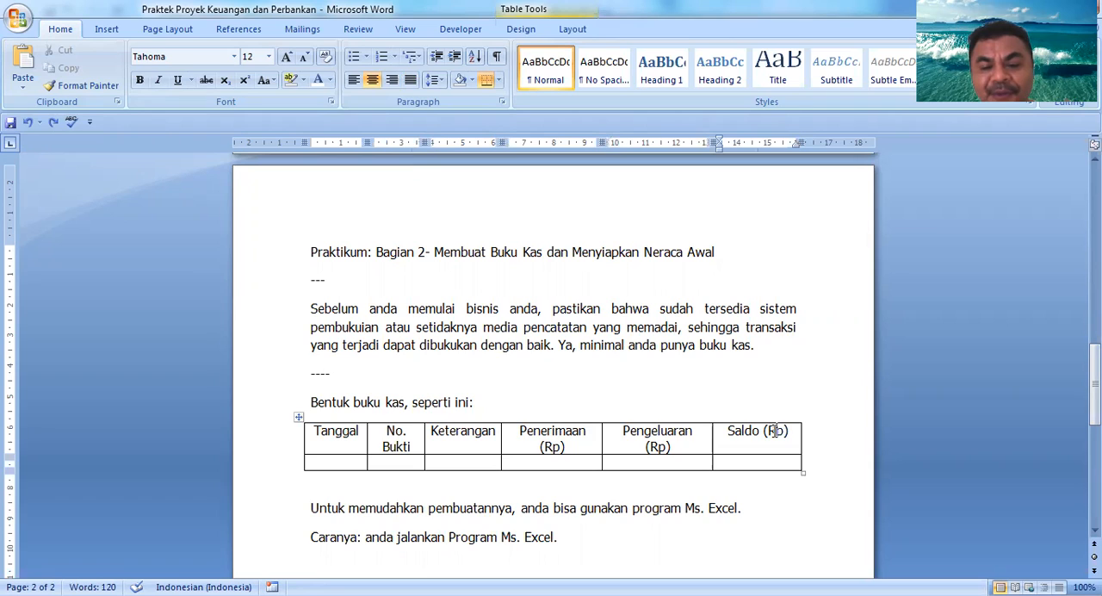
{"action": "left_click", "coordinate": [565, 434]}
{"action": "left_click", "coordinate": [645, 444]}
{"action": "left_click", "coordinate": [771, 433]}
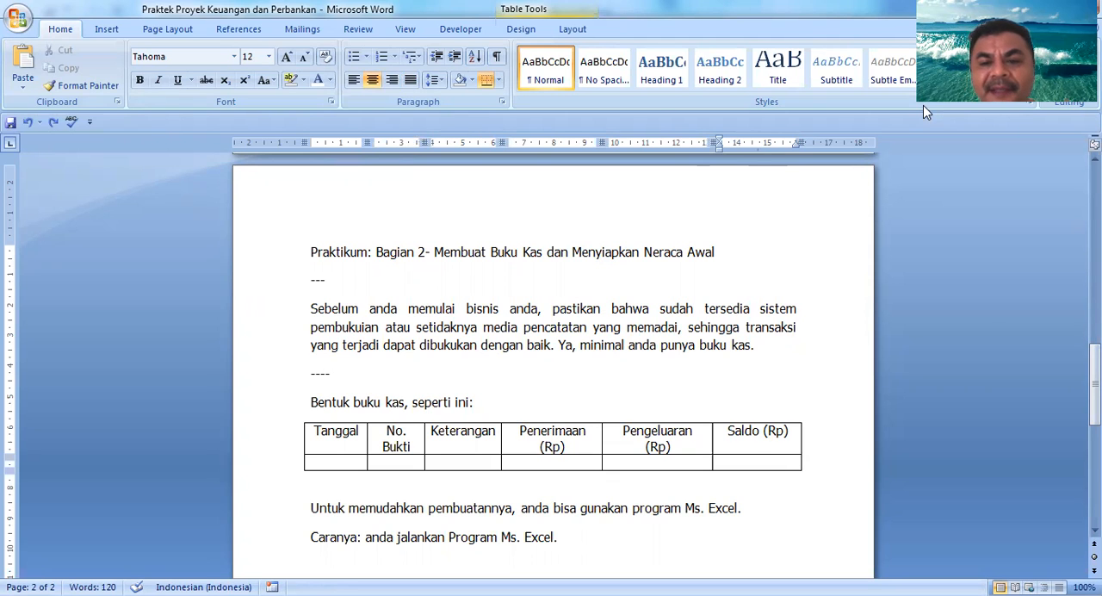
Step: Switch to Excel and go over the Buku Kas column heading cells in row 5
{"action": "key", "text": "alt+Tab"}
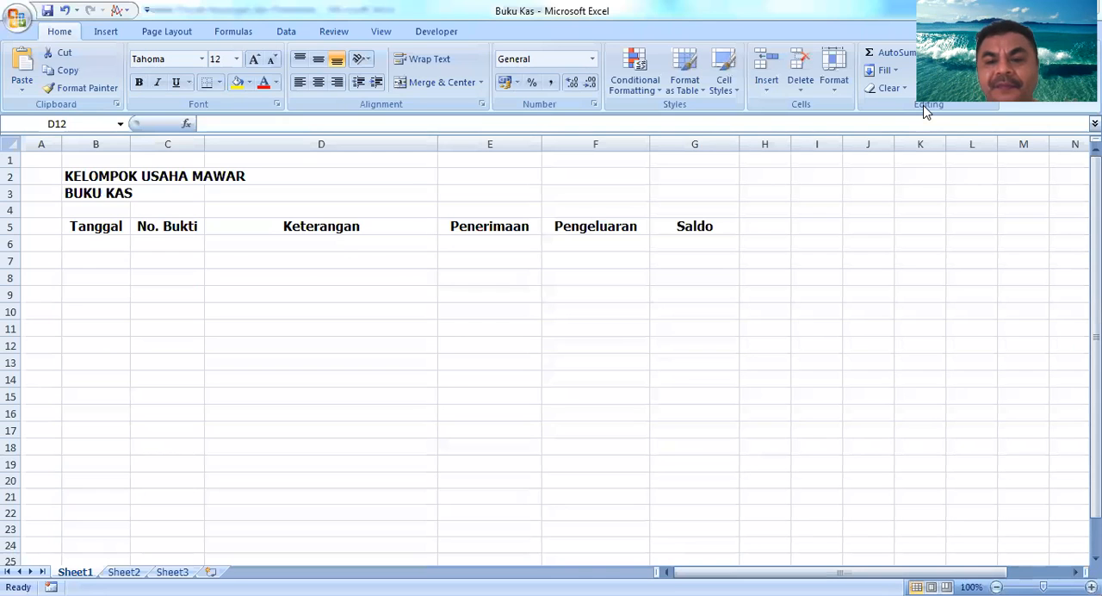
{"action": "left_click", "coordinate": [107, 228]}
{"action": "left_click", "coordinate": [168, 229]}
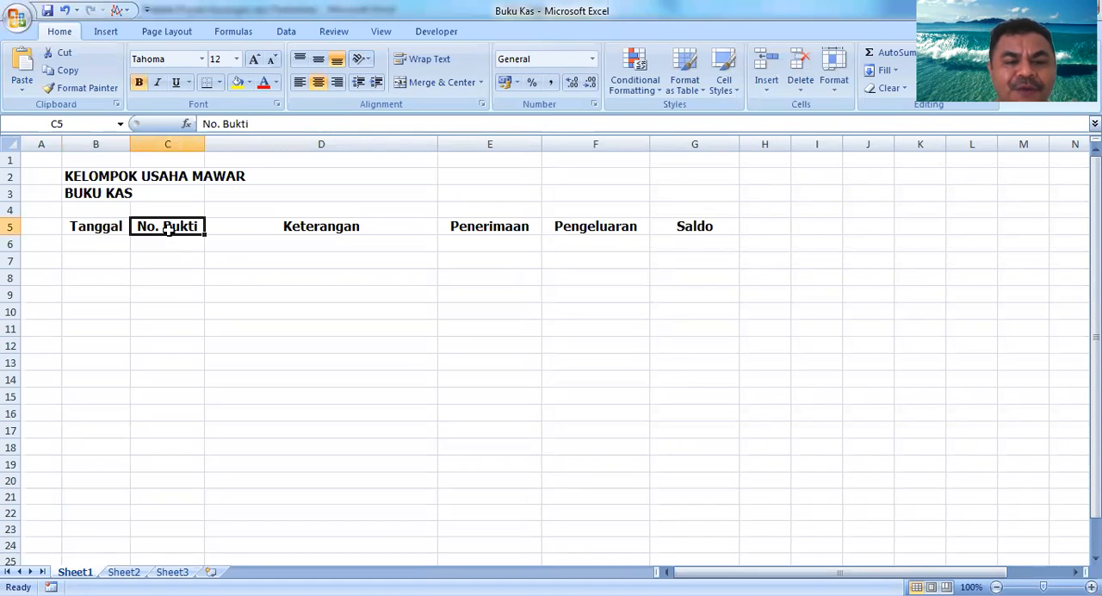
{"action": "left_click", "coordinate": [310, 229]}
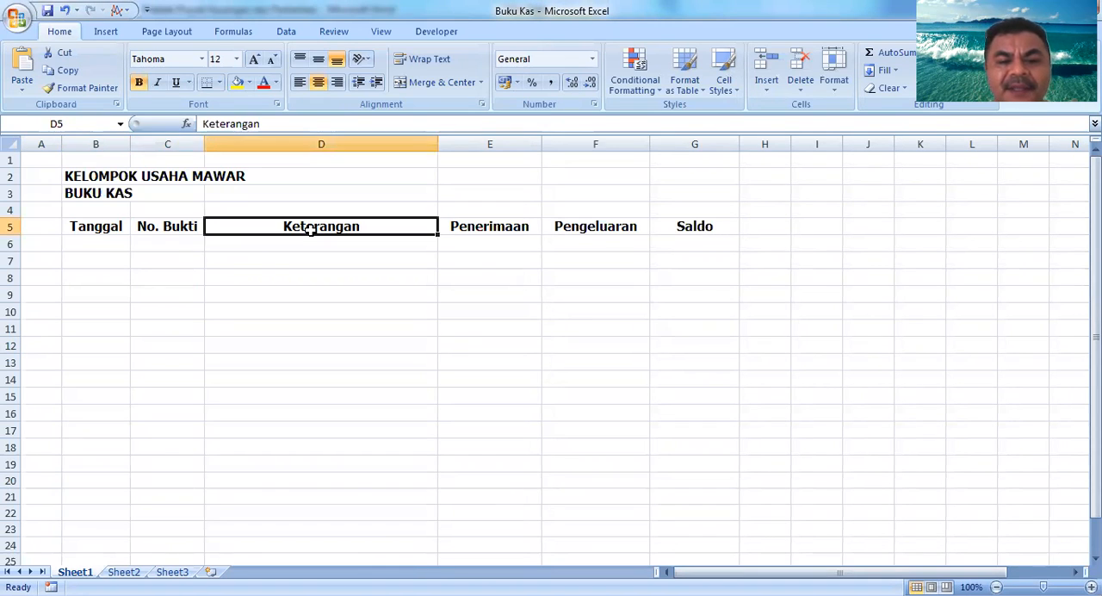
{"action": "left_click", "coordinate": [512, 229]}
{"action": "left_click", "coordinate": [604, 229]}
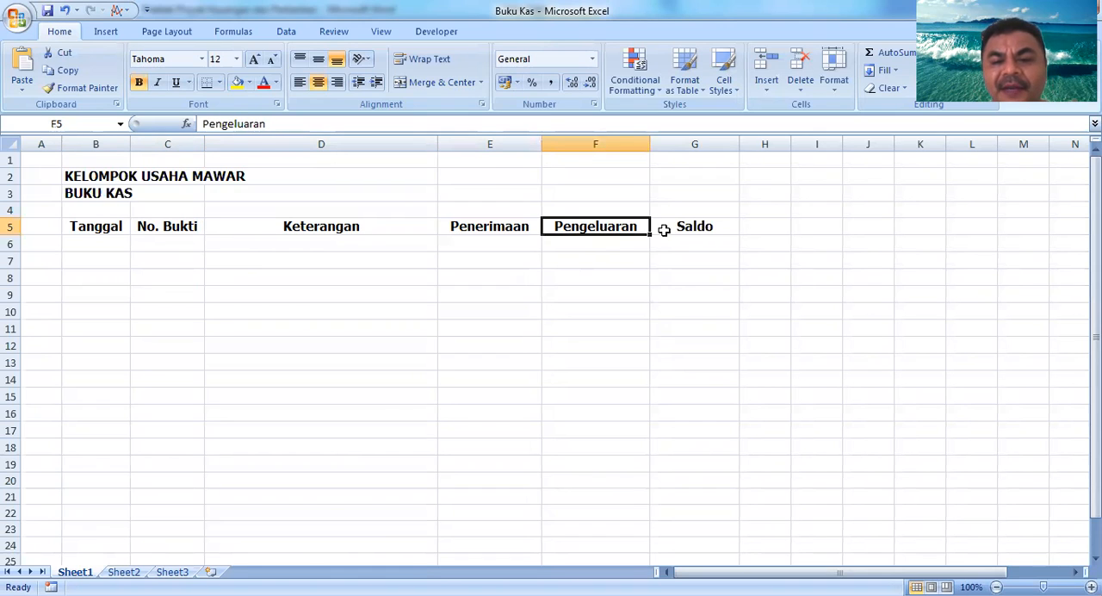
{"action": "left_click", "coordinate": [693, 228]}
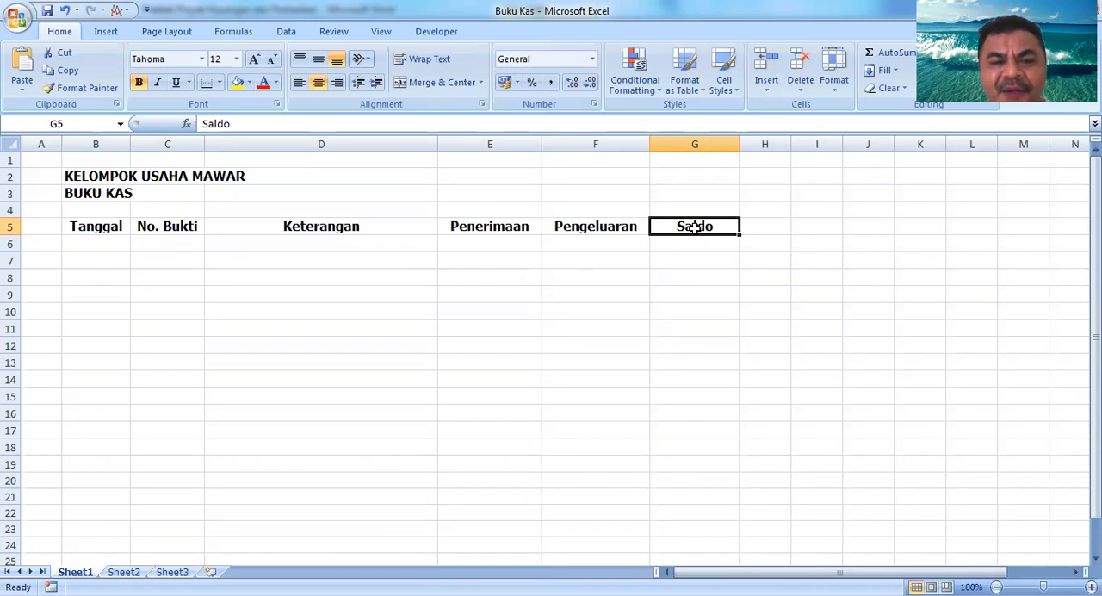
Step: Format the Tanggal column cells B6 to B22 as Short Date
{"action": "left_click", "coordinate": [97, 243]}
{"action": "key", "text": "shift+Down"}
{"action": "key", "text": "shift+Down"}
{"action": "key", "text": "shift+Down"}
{"action": "key", "text": "shift+Down"}
{"action": "key", "text": "shift+Down"}
{"action": "key", "text": "shift+Down"}
{"action": "key", "text": "shift+Down"}
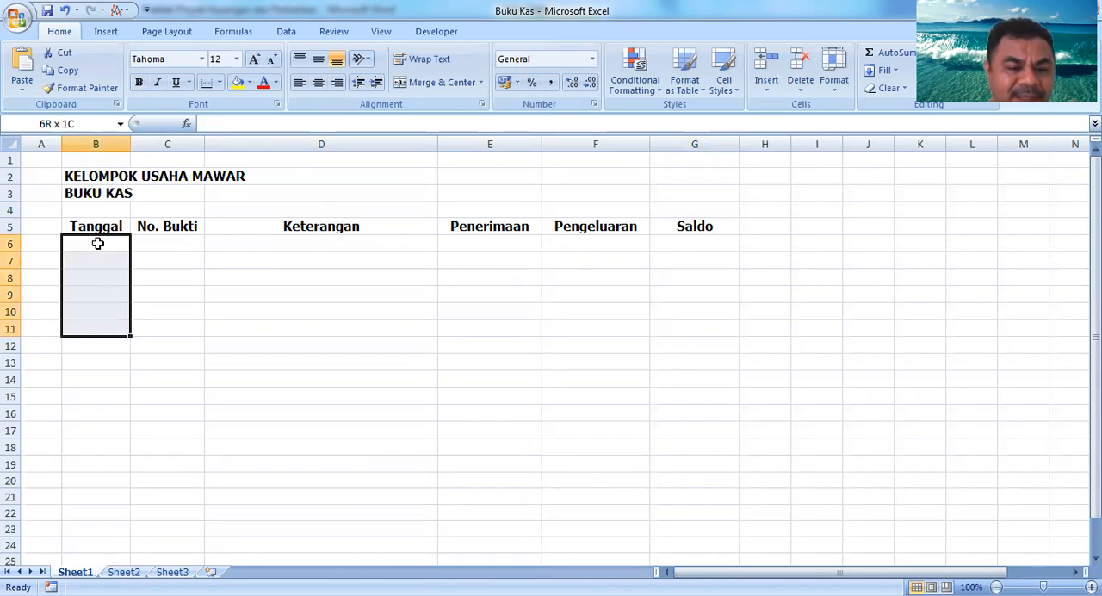
{"action": "key", "text": "shift+Down"}
{"action": "key", "text": "shift+Down"}
{"action": "key", "text": "shift+Down"}
{"action": "key", "text": "shift+Down"}
{"action": "key", "text": "shift+Down"}
{"action": "key", "text": "shift+Down"}
{"action": "key", "text": "shift+Down"}
{"action": "key", "text": "shift+Down"}
{"action": "key", "text": "shift+Down"}
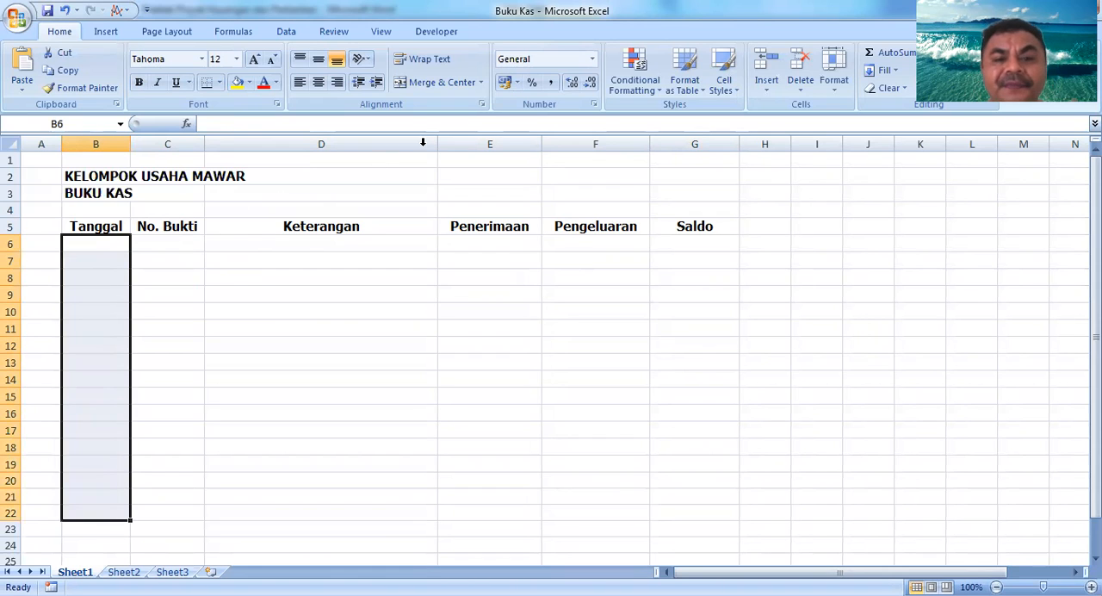
{"action": "left_click", "coordinate": [592, 59]}
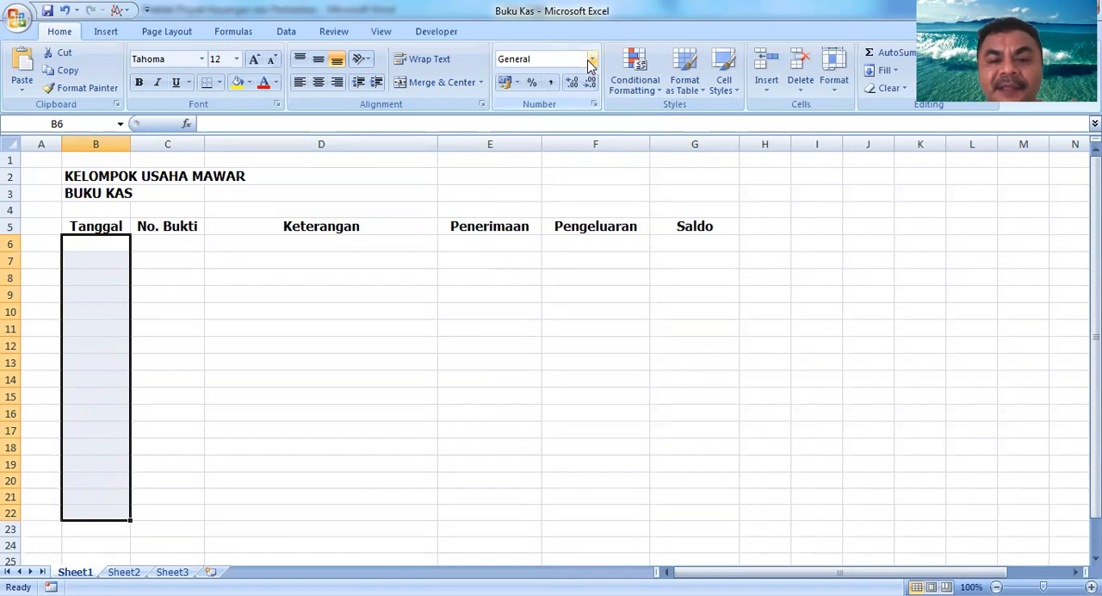
{"action": "left_click", "coordinate": [591, 60]}
{"action": "left_click", "coordinate": [591, 60]}
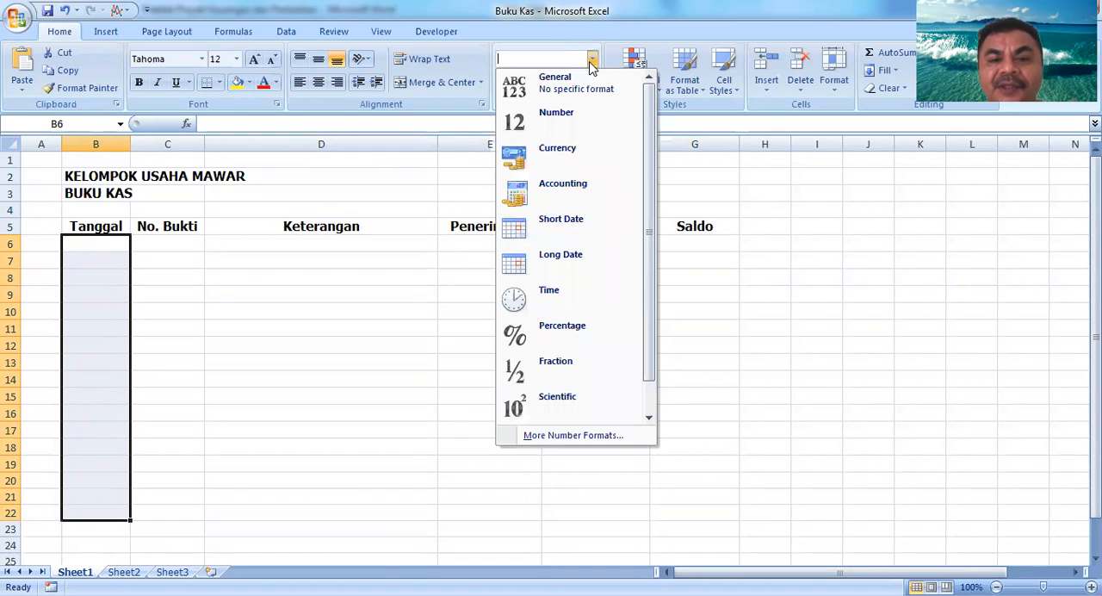
{"action": "left_click", "coordinate": [582, 224]}
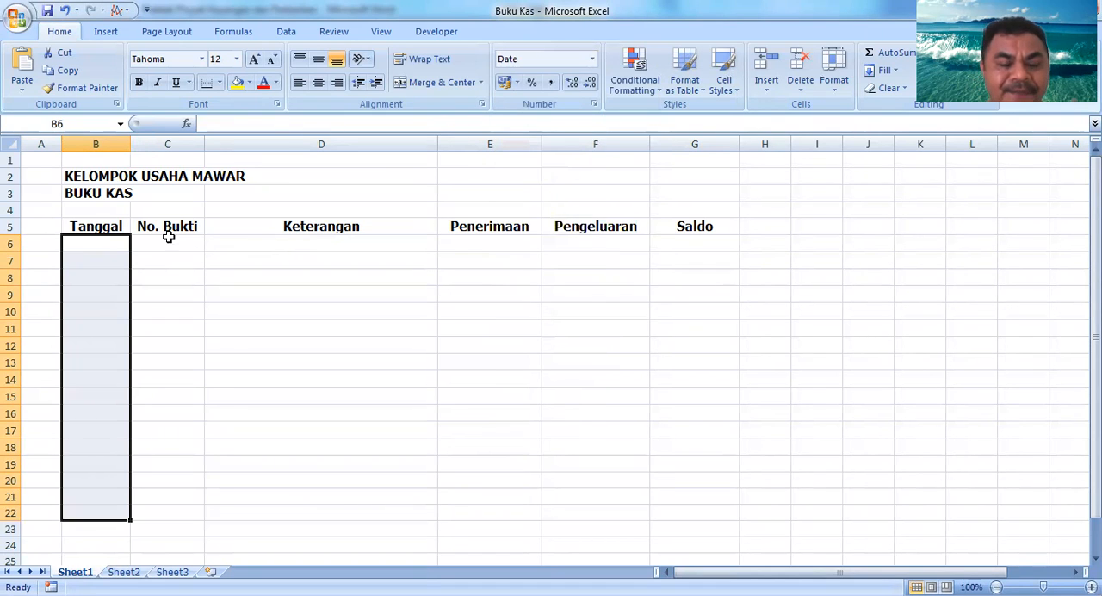
Step: Apply Comma Style to the amount columns E6 to G22
{"action": "left_click", "coordinate": [247, 243]}
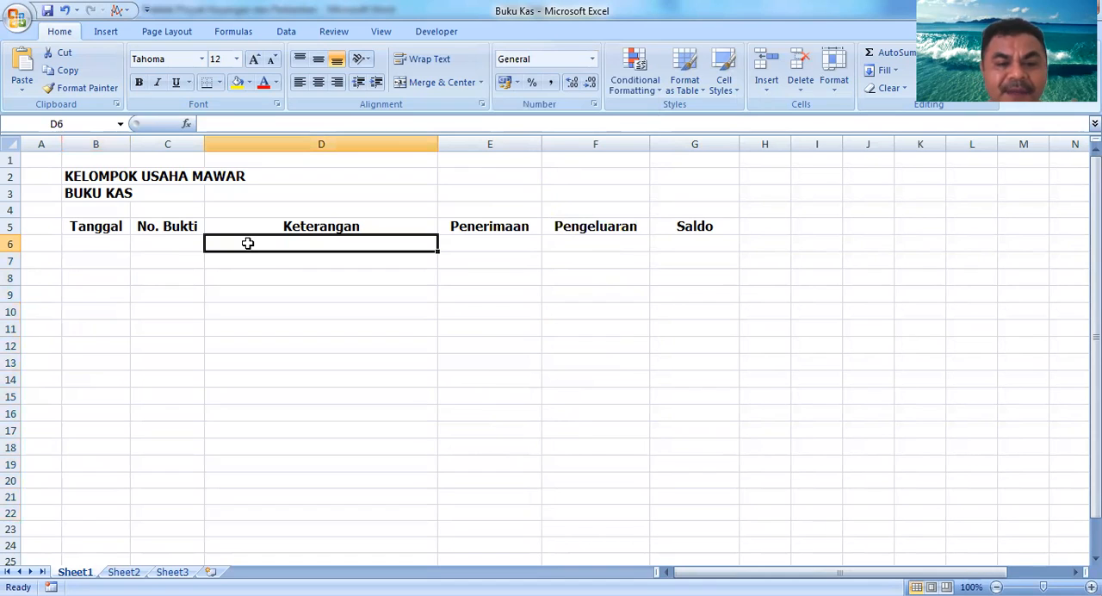
{"action": "key", "text": "Tab"}
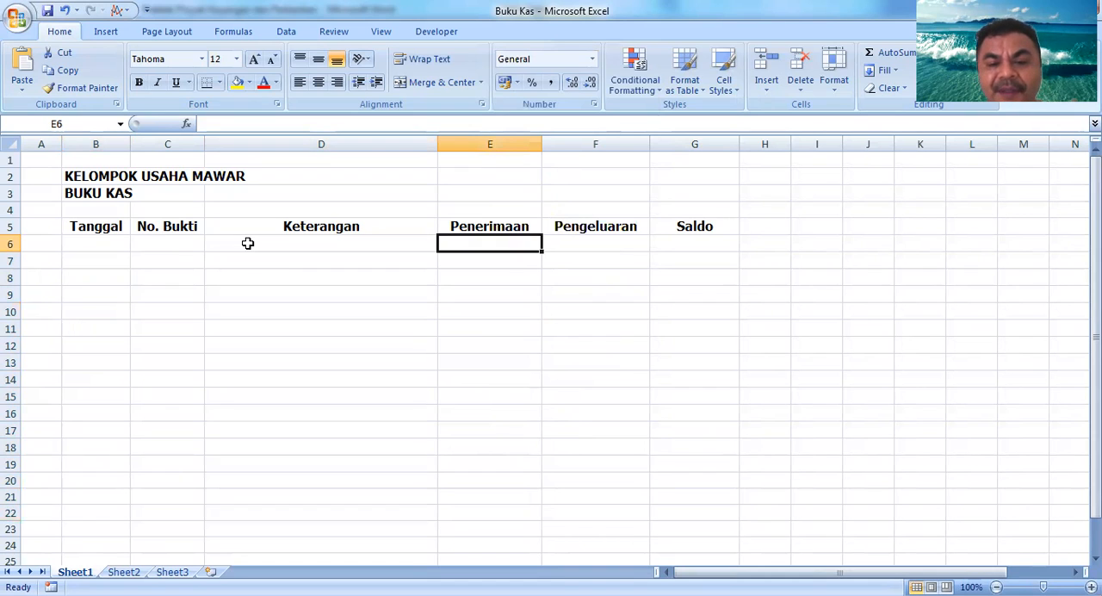
{"action": "key", "text": "shift+Right"}
{"action": "key", "text": "shift+Right"}
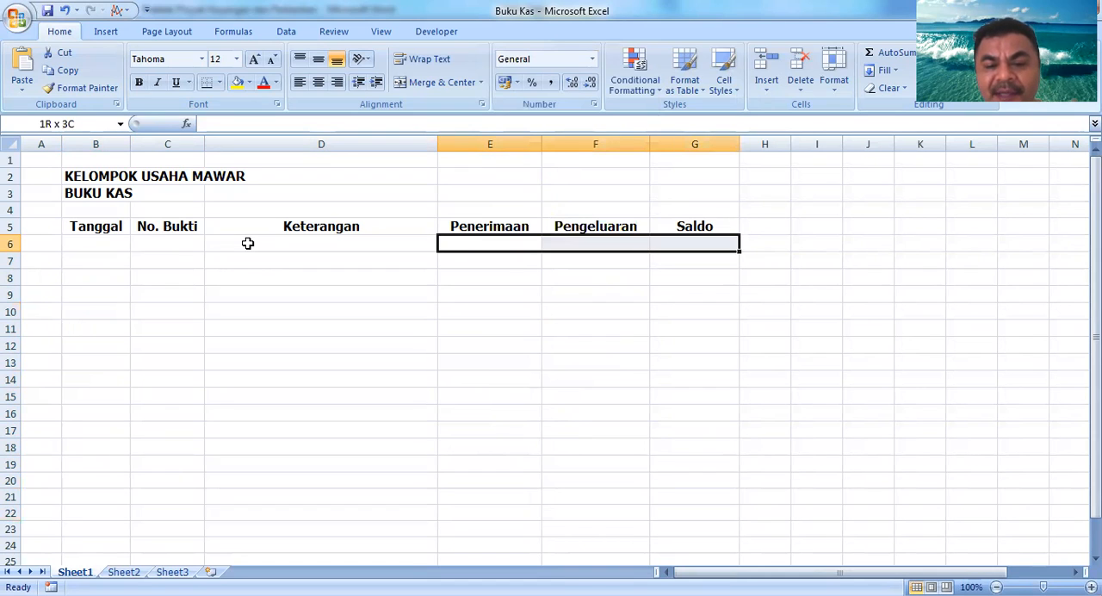
{"action": "key", "text": "shift+Down"}
{"action": "key", "text": "shift+Down"}
{"action": "key", "text": "shift+Down"}
{"action": "key", "text": "shift+Down"}
{"action": "key", "text": "shift+Down"}
{"action": "key", "text": "shift+Down"}
{"action": "key", "text": "shift+Down"}
{"action": "key", "text": "shift+Down"}
{"action": "key", "text": "shift+Down"}
{"action": "key", "text": "shift+Down"}
{"action": "key", "text": "shift+Down"}
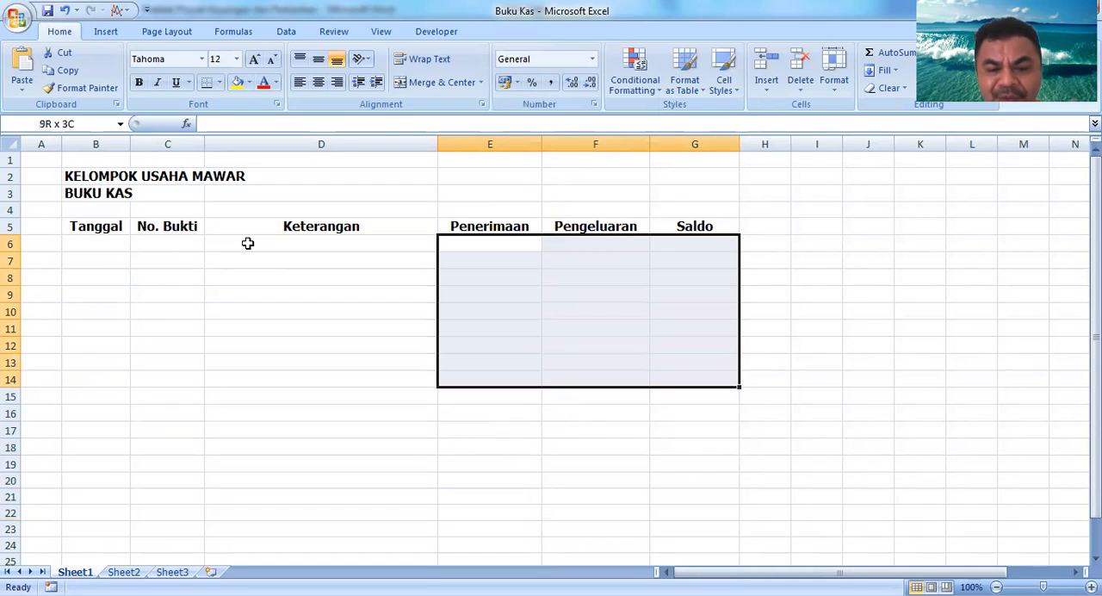
{"action": "key", "text": "shift+Down"}
{"action": "key", "text": "shift+Down"}
{"action": "key", "text": "shift+Down"}
{"action": "key", "text": "shift+Down"}
{"action": "key", "text": "shift+Down"}
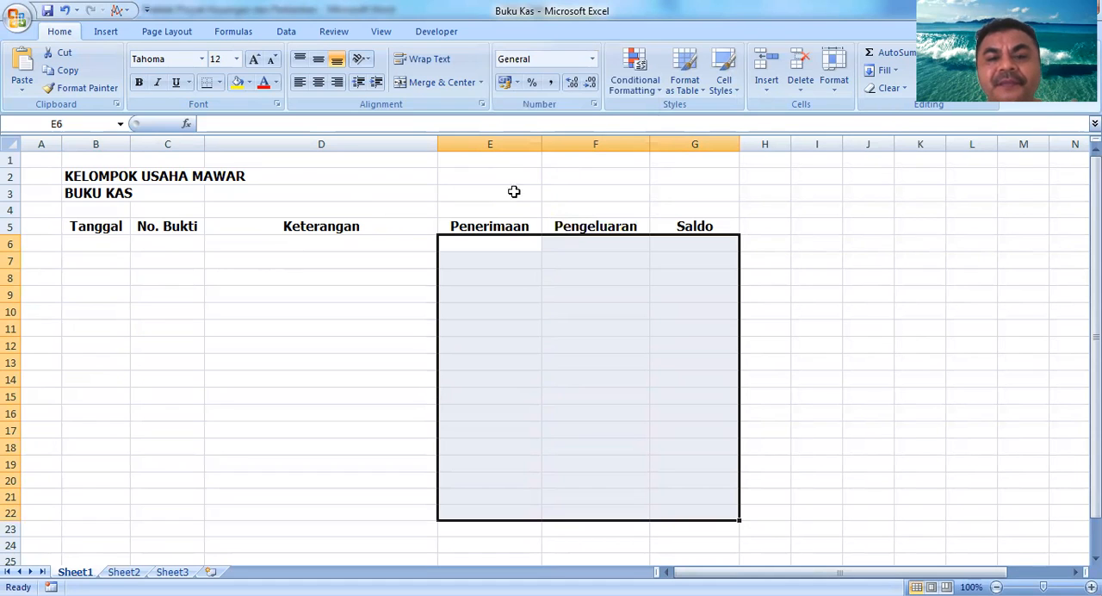
{"action": "left_click", "coordinate": [549, 81]}
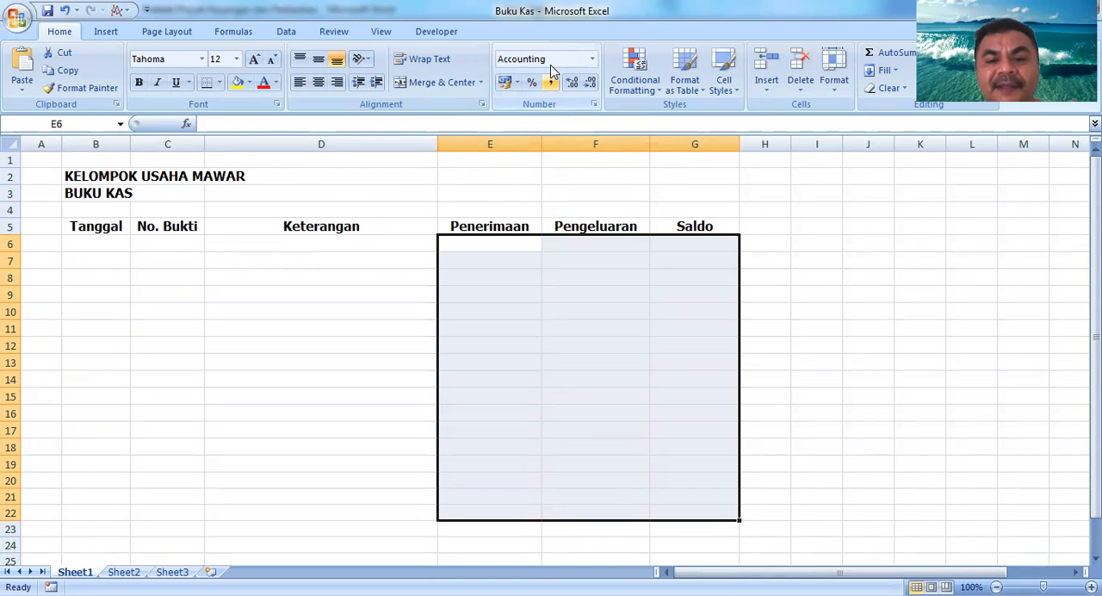
Step: Append "(Rp)" to the Penerimaan heading in E5
{"action": "left_click", "coordinate": [505, 225]}
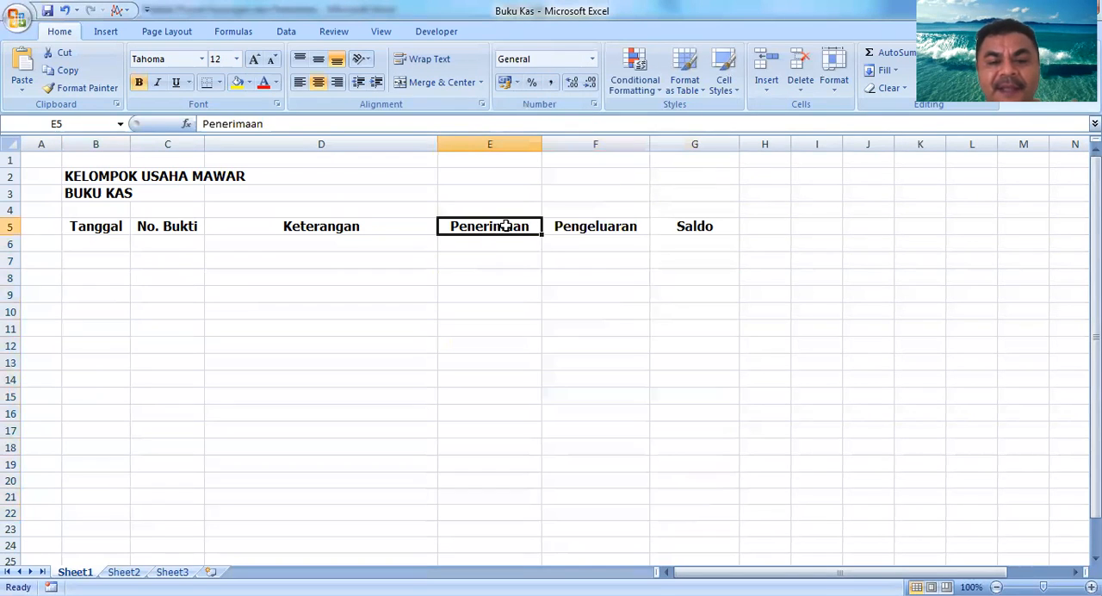
{"action": "double_click", "coordinate": [506, 225]}
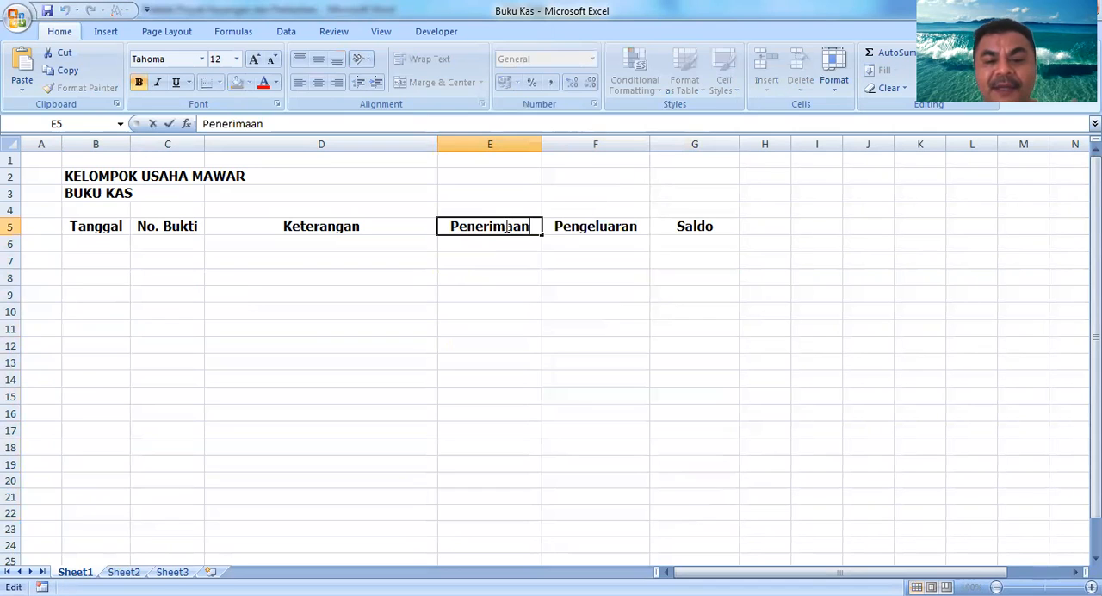
{"action": "key", "text": "End"}
{"action": "type", "text": "(Rp)"}
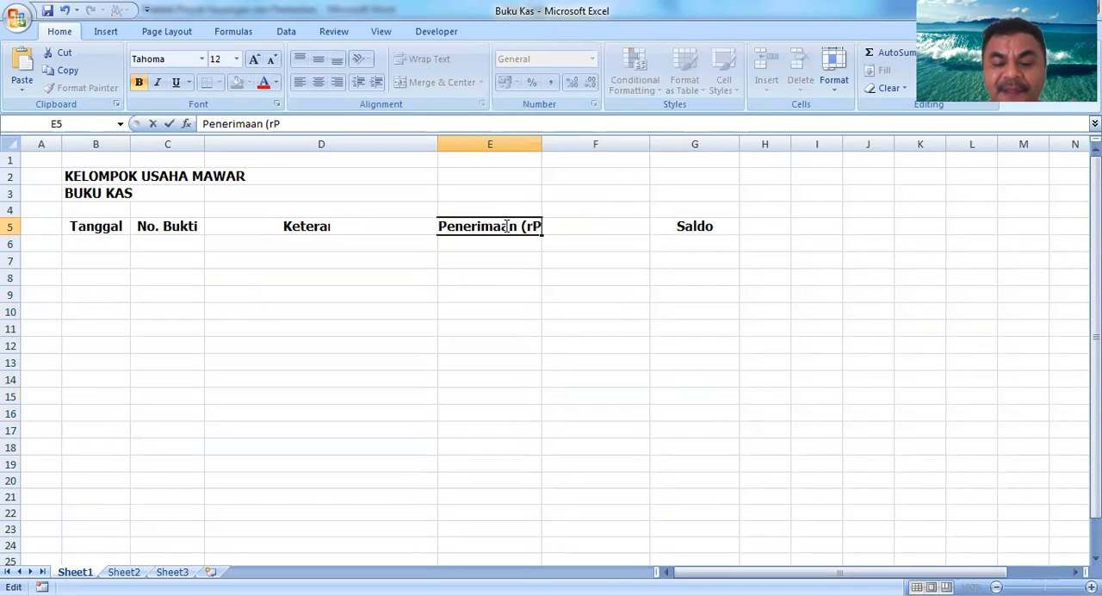
{"action": "key", "text": "Return"}
Step: Append "(Rp)" to the Pengeluaran and Saldo headings in F5 and G5
{"action": "key", "text": "Up"}
{"action": "key", "text": "Right"}
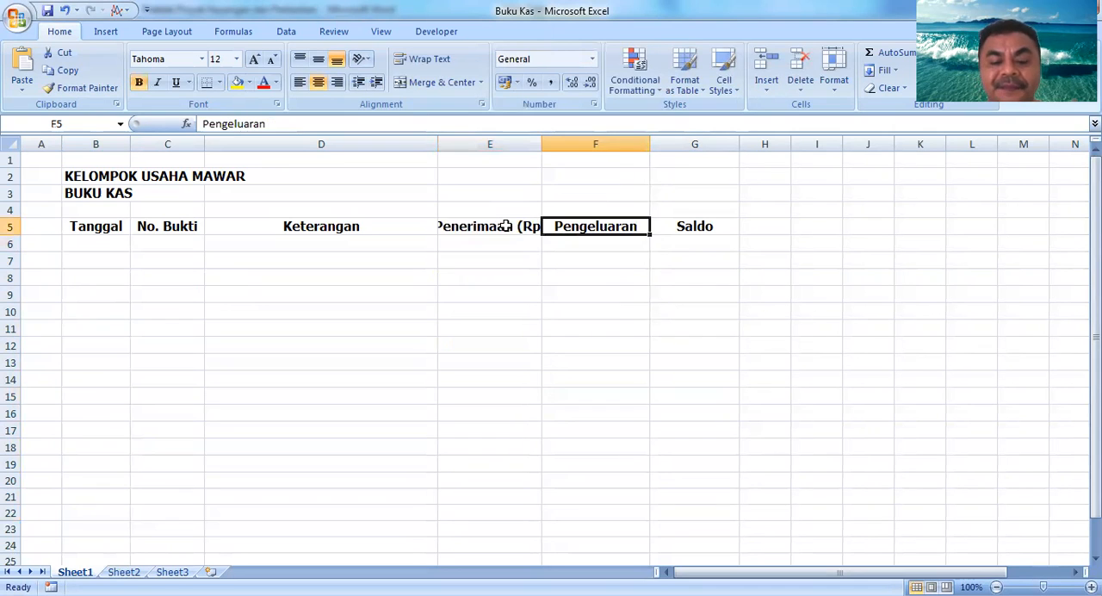
{"action": "key", "text": "F2"}
{"action": "type", "text": "(Rp)"}
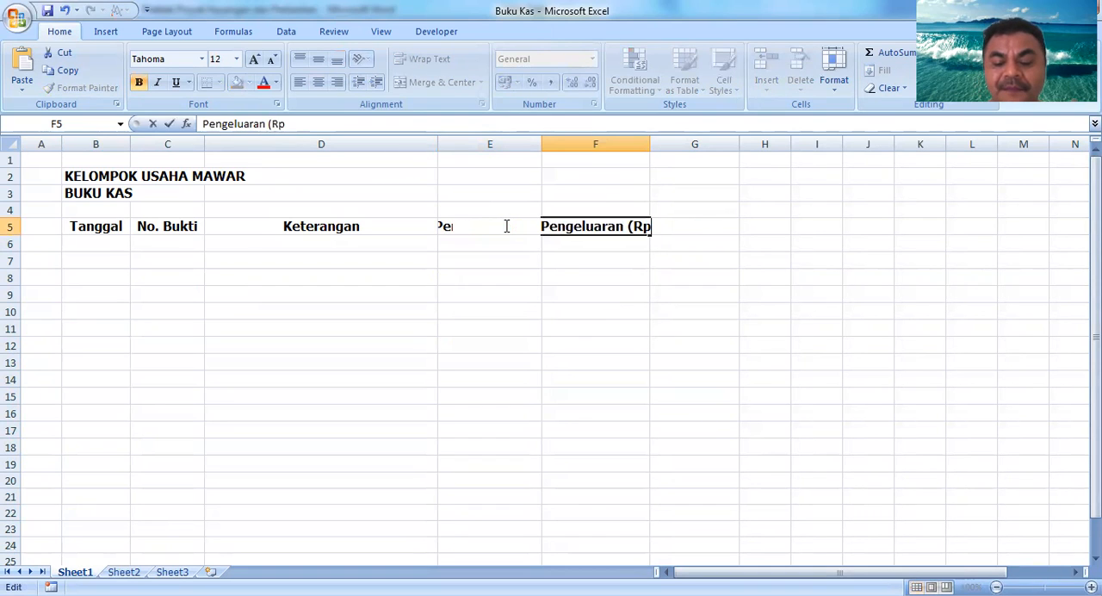
{"action": "key", "text": "Return"}
{"action": "key", "text": "Up"}
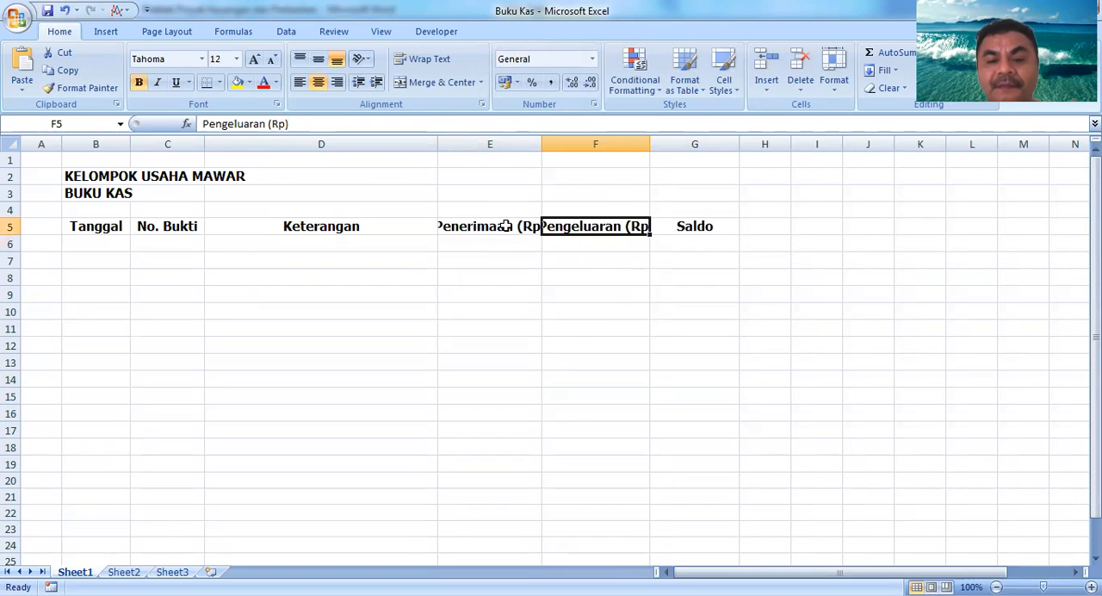
{"action": "key", "text": "Right"}
{"action": "key", "text": "F2"}
{"action": "type", "text": "(Rp)"}
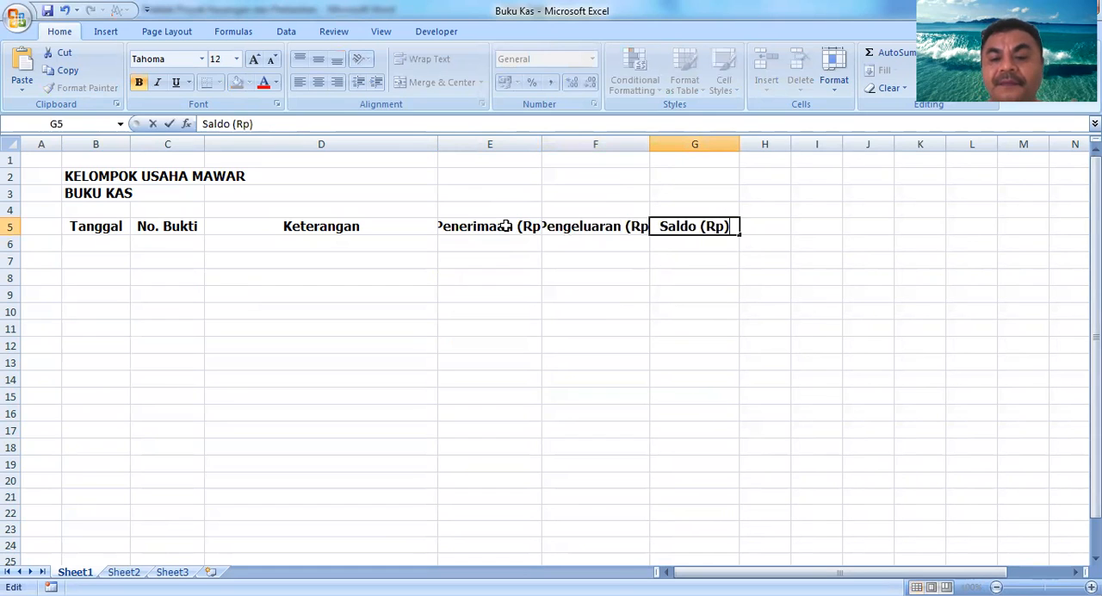
{"action": "key", "text": "Return"}
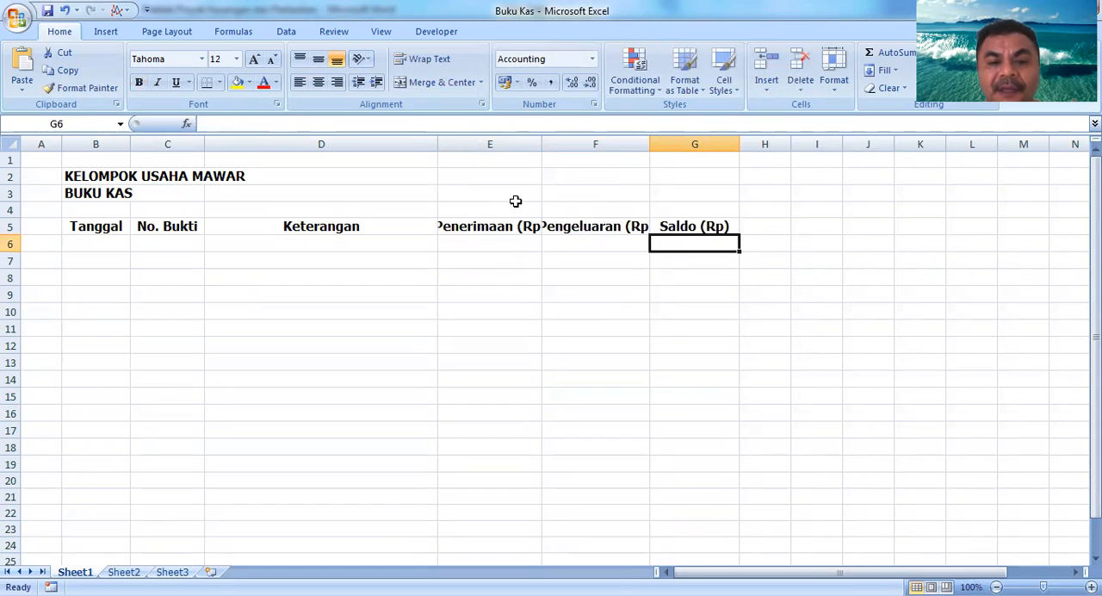
Step: Widen columns E and F to fit the Penerimaan (Rp) and Pengeluaran (Rp) headings
{"action": "left_click_drag", "start_coordinate": [541, 144], "coordinate": [551, 149]}
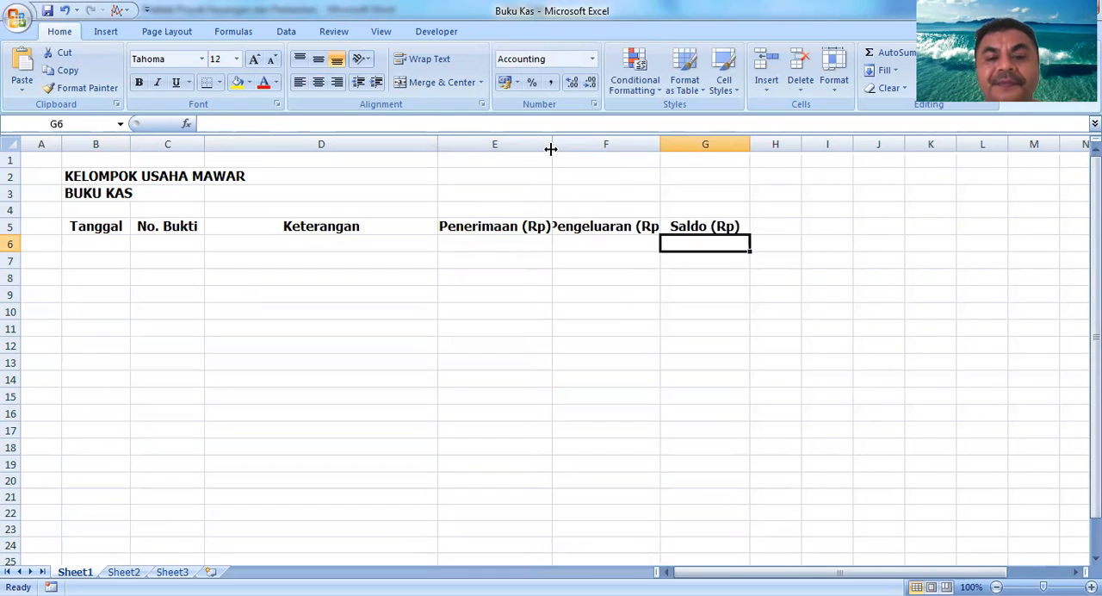
{"action": "double_click", "coordinate": [555, 148]}
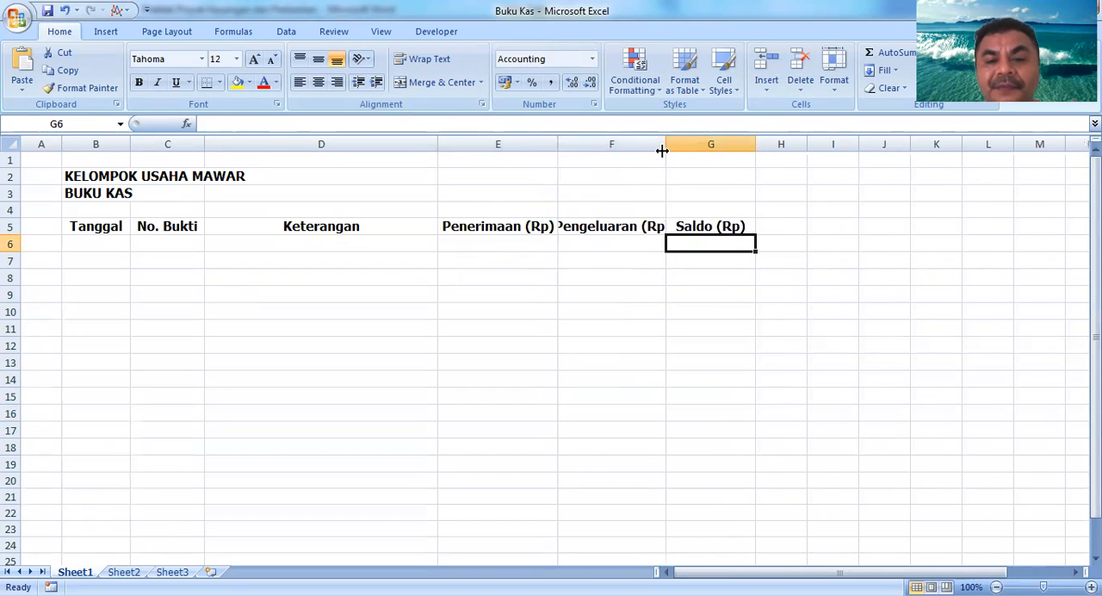
{"action": "left_click_drag", "start_coordinate": [664, 147], "coordinate": [686, 147]}
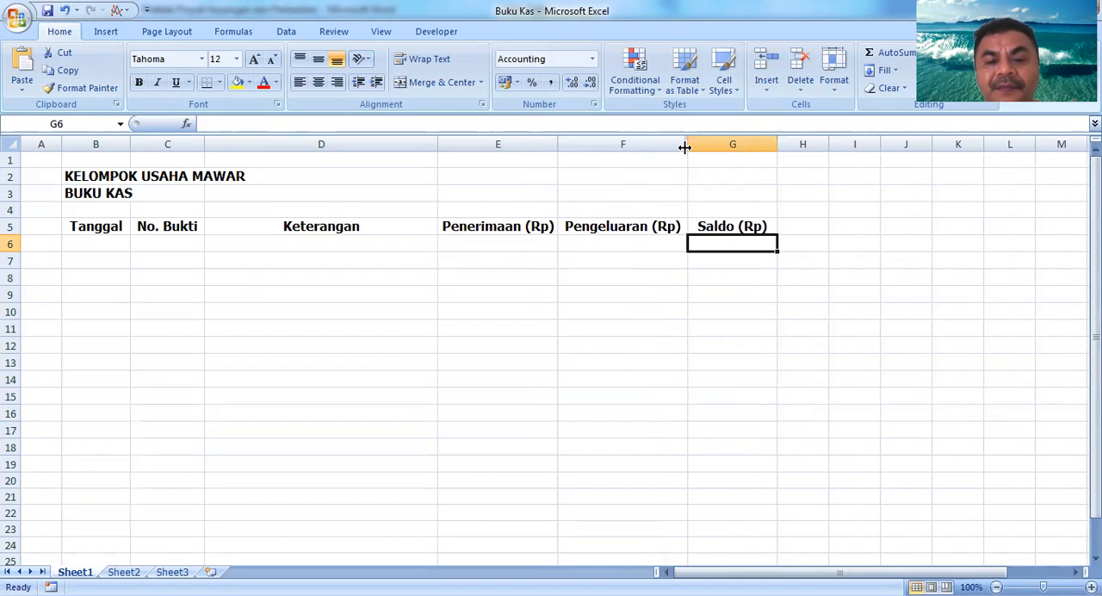
{"action": "left_click", "coordinate": [420, 248]}
{"action": "key", "text": "Left"}
{"action": "key", "text": "Left"}
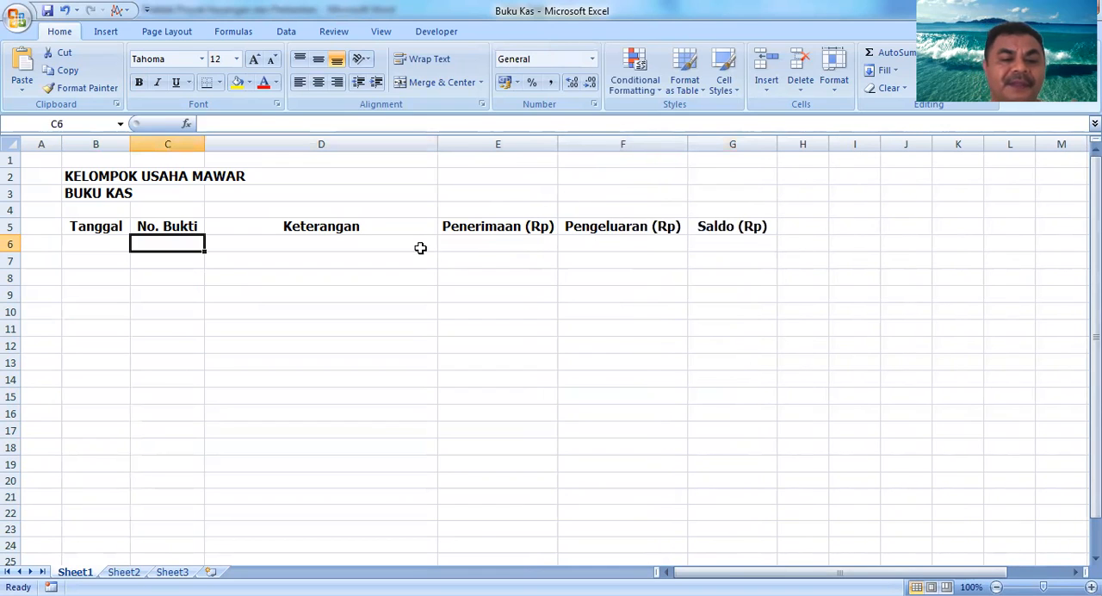
{"action": "key", "text": "Up"}
{"action": "key", "text": "Up"}
{"action": "key", "text": "Up"}
{"action": "key", "text": "Up"}
{"action": "key", "text": "Down"}
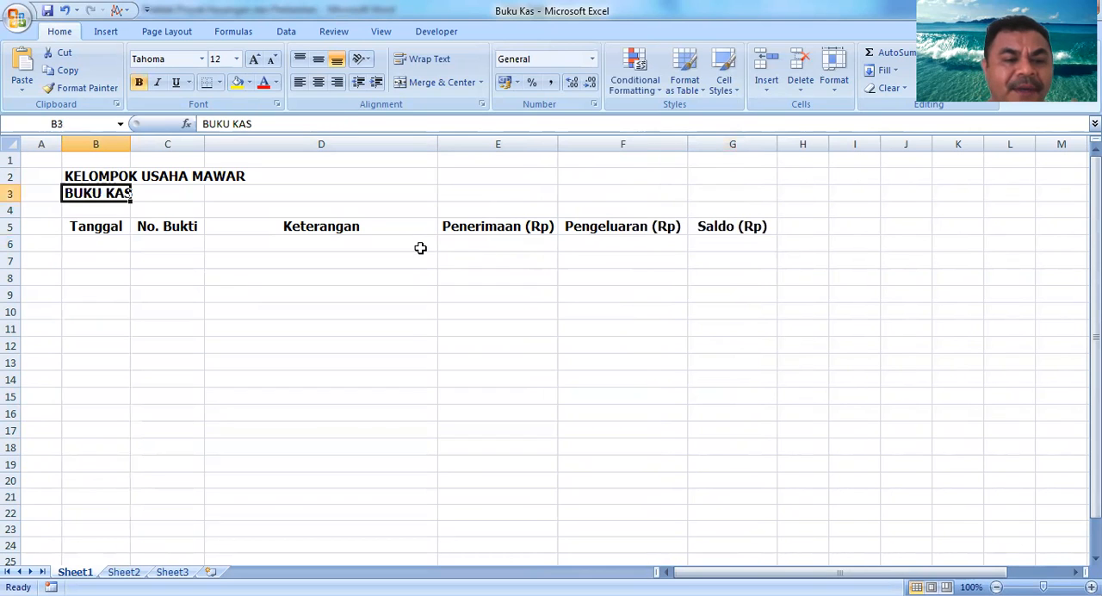
Step: Enter the date 5/01/2021 in B6 under Tanggal
{"action": "key", "text": "Down"}
{"action": "key", "text": "Down"}
{"action": "key", "text": "Down"}
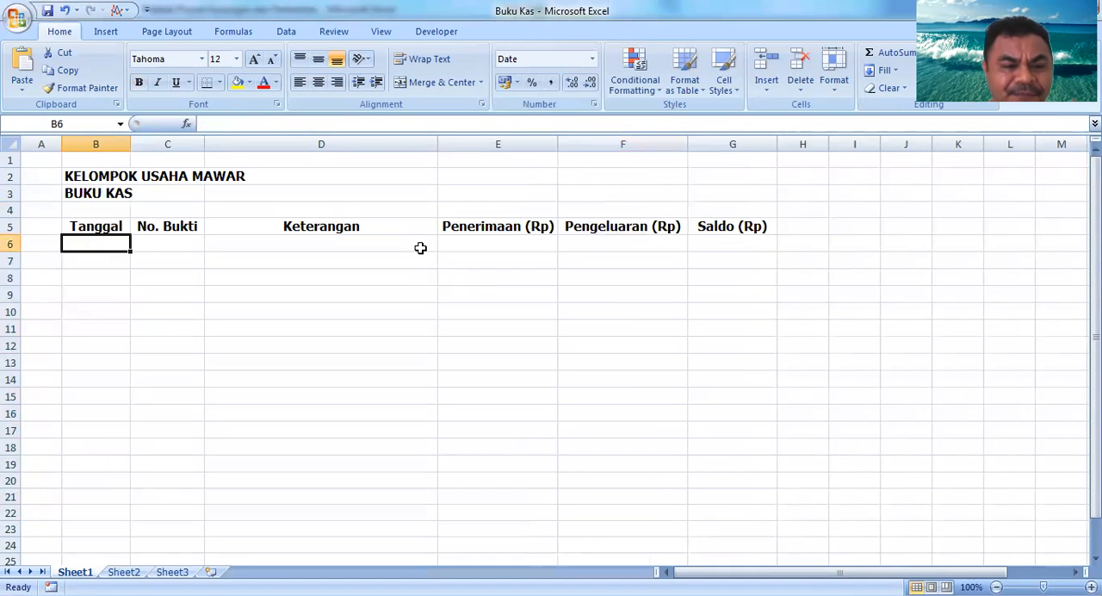
{"action": "key", "text": "Right"}
{"action": "key", "text": "Left"}
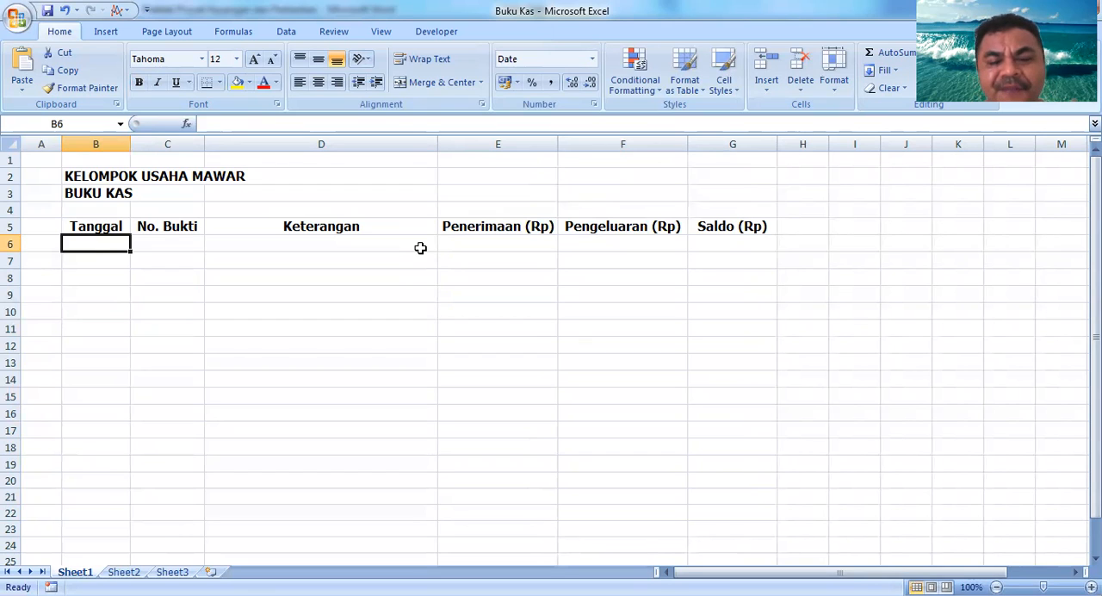
{"action": "key", "text": "Up"}
{"action": "key", "text": "Down"}
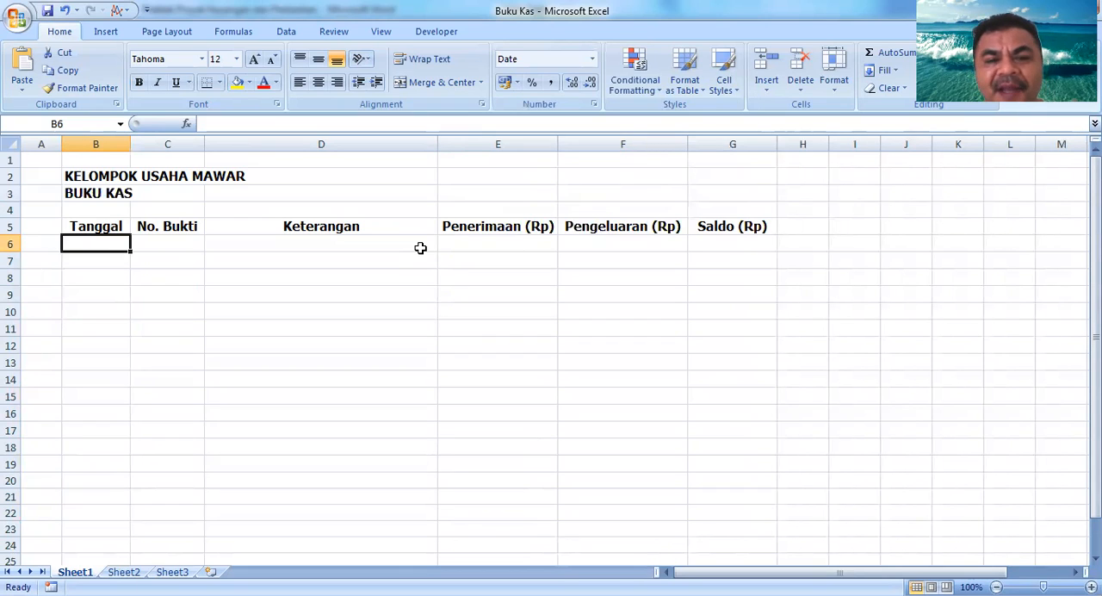
{"action": "key", "text": "Right"}
{"action": "key", "text": "Left"}
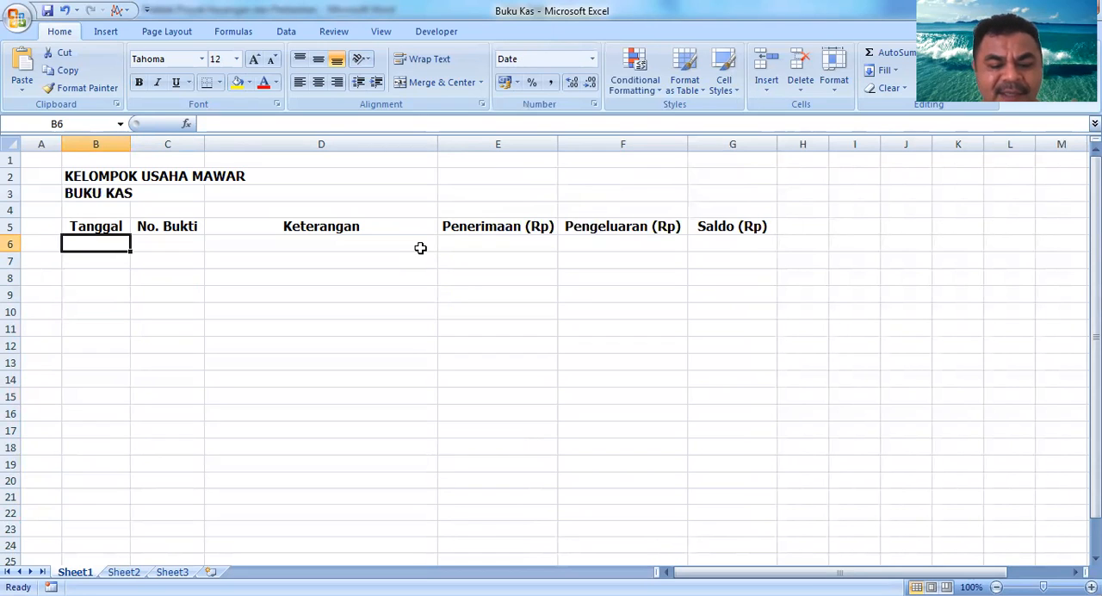
{"action": "type", "text": "5/"}
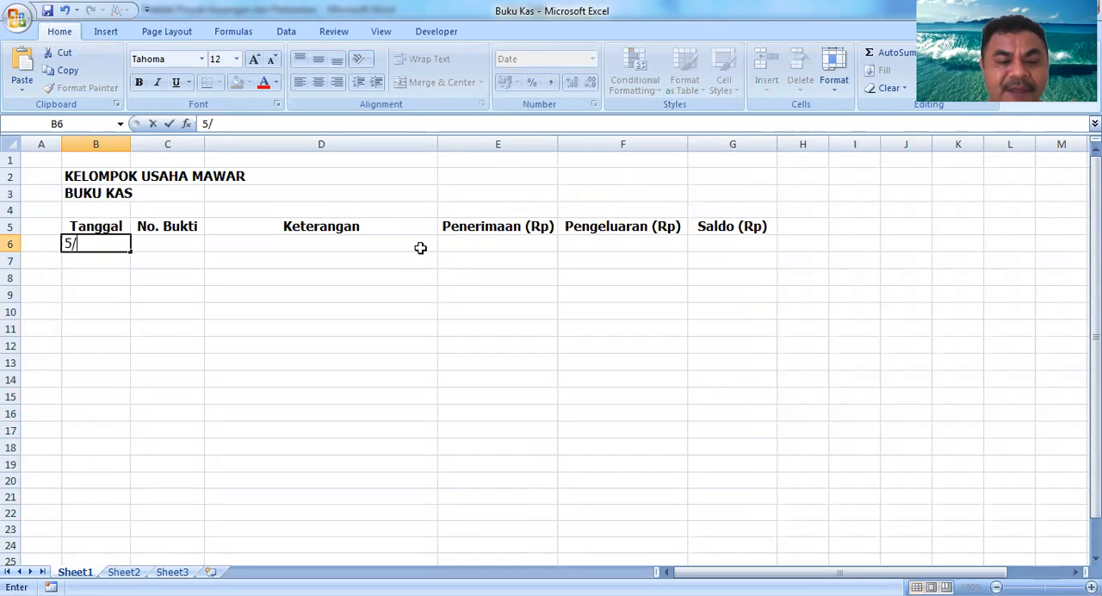
{"action": "type", "text": "01/2021"}
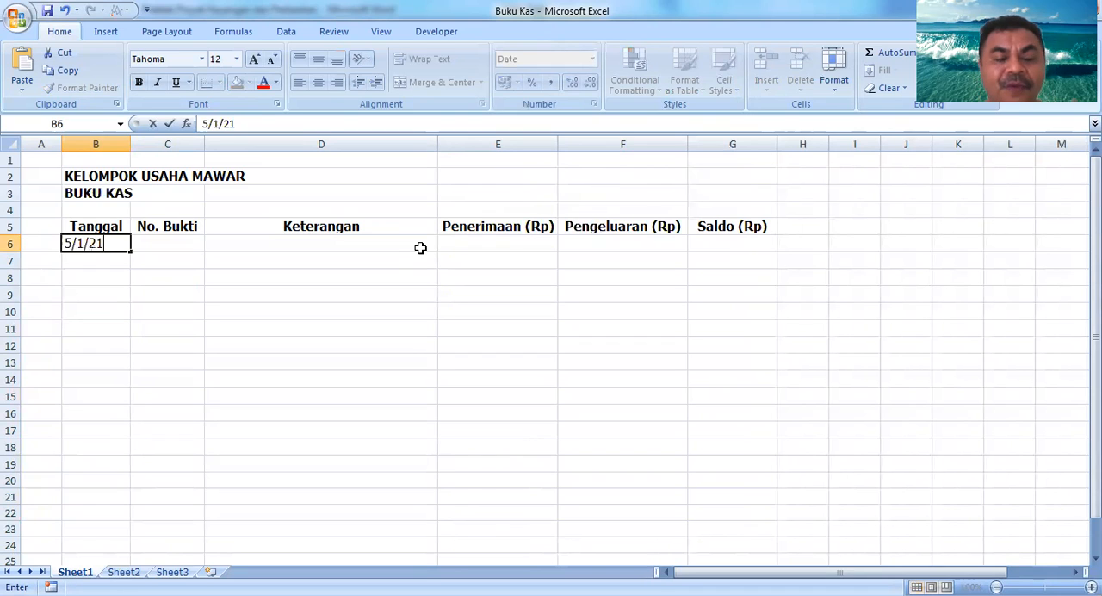
{"action": "key", "text": "Return"}
Step: Widen column B so the date in B6 displays fully
{"action": "key", "text": "Up"}
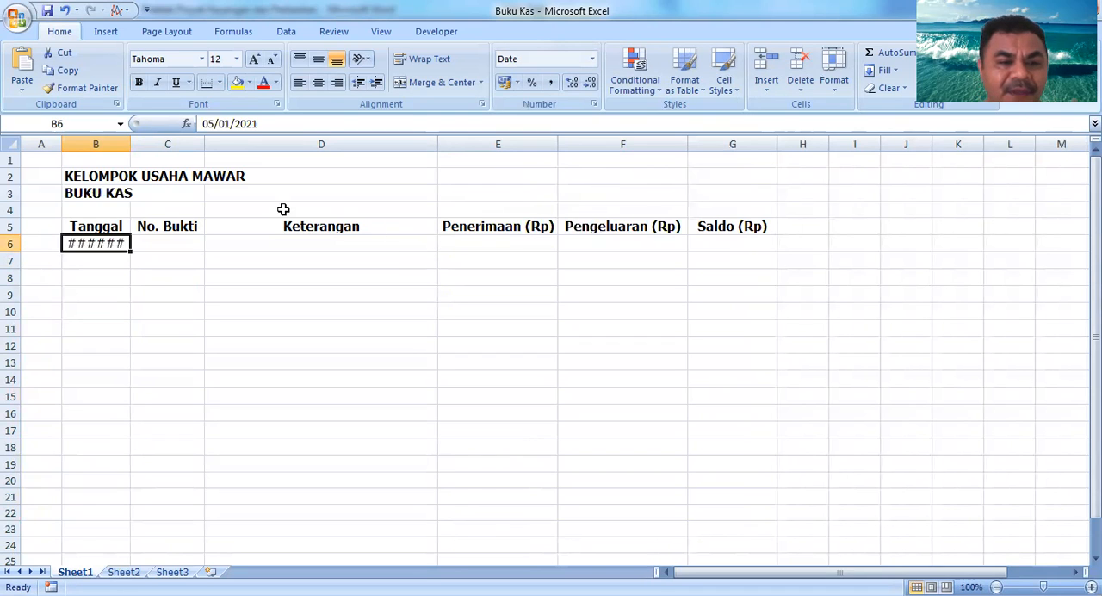
{"action": "left_click_drag", "start_coordinate": [132, 144], "coordinate": [146, 145]}
{"action": "key", "text": "Return"}
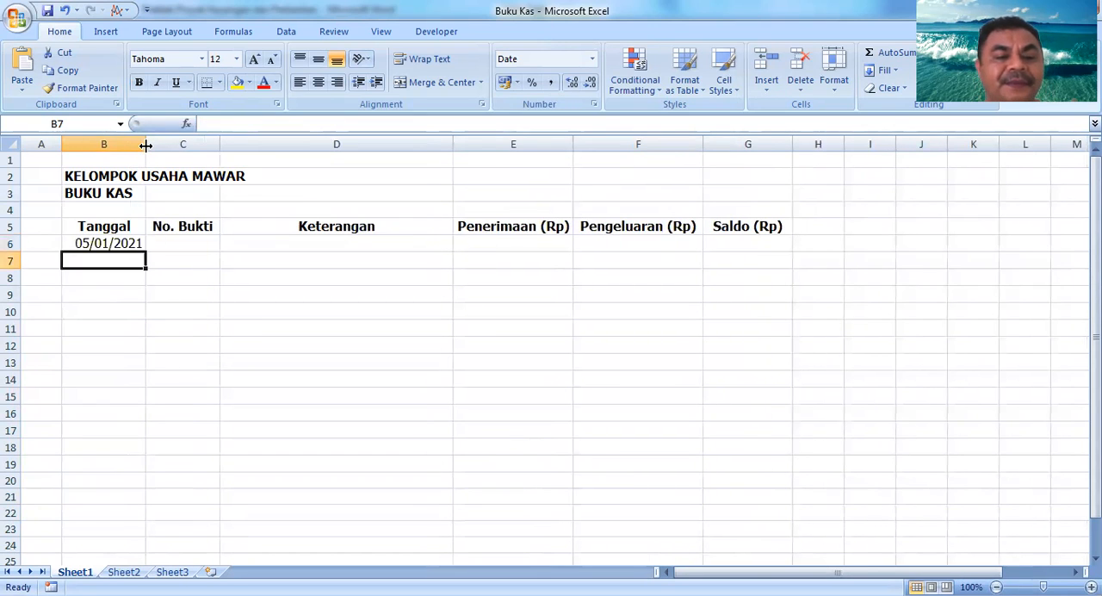
Step: Enter the receipt number 1/KM in C6 under No. Bukti
{"action": "key", "text": "Up"}
{"action": "key", "text": "Right"}
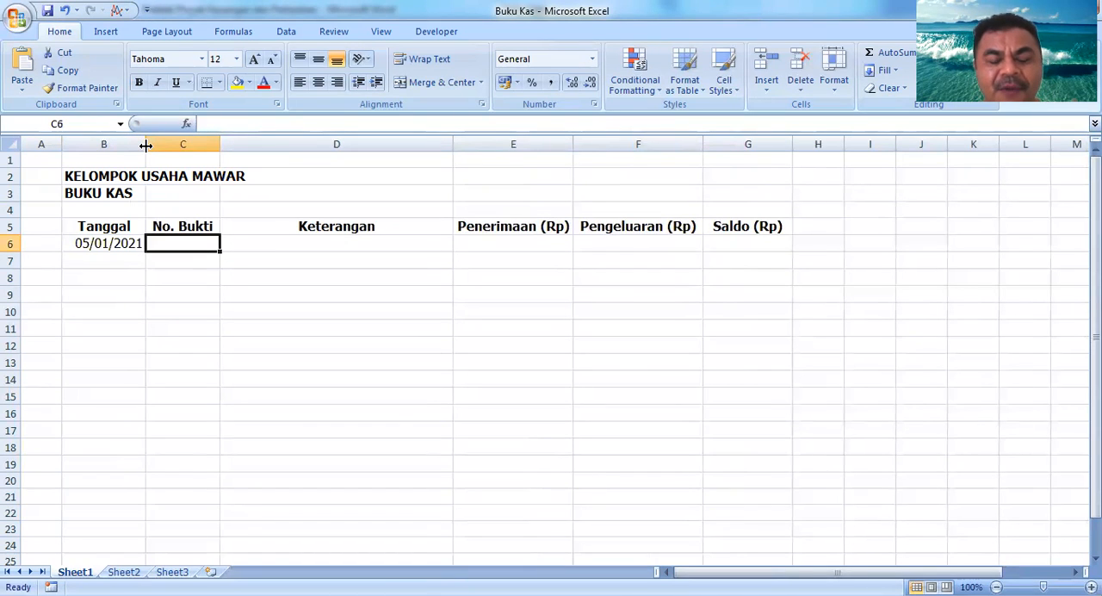
{"action": "key", "text": "Down"}
{"action": "key", "text": "Up"}
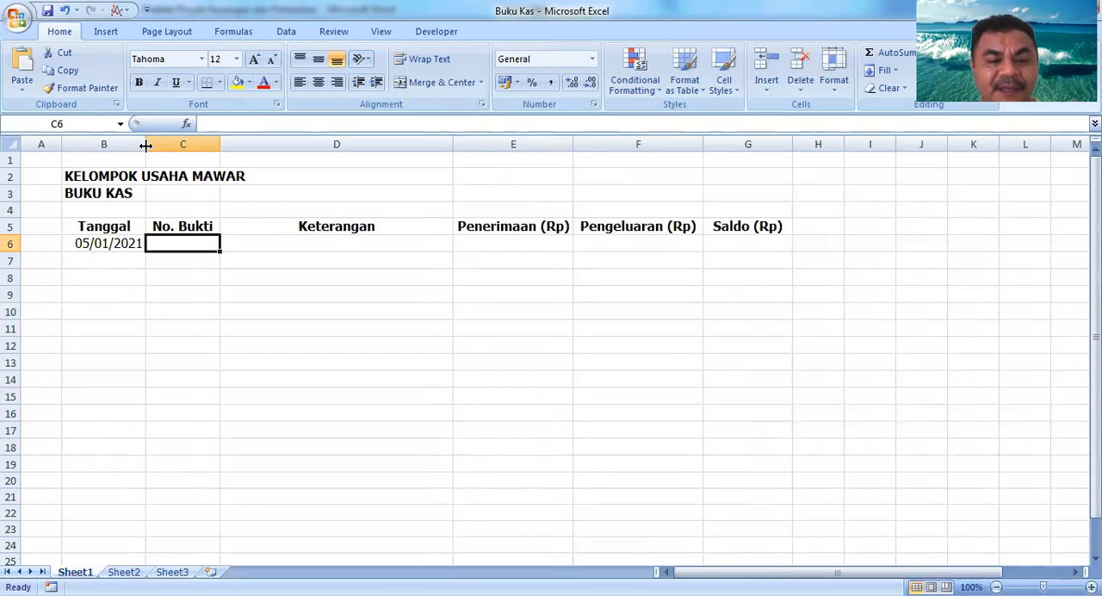
{"action": "type", "text": "1"}
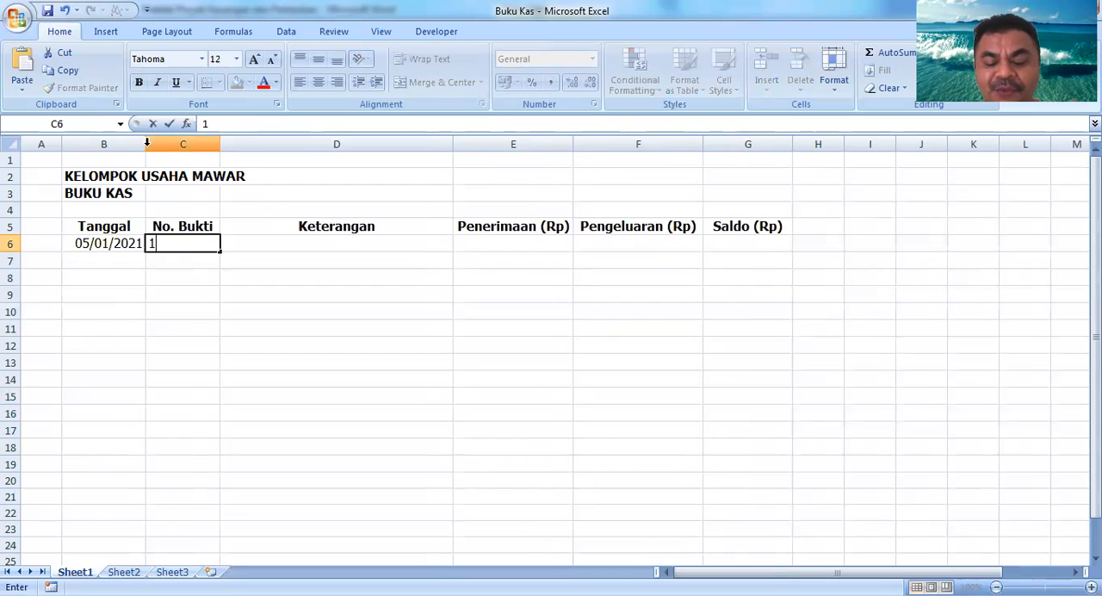
{"action": "type", "text": "/KM"}
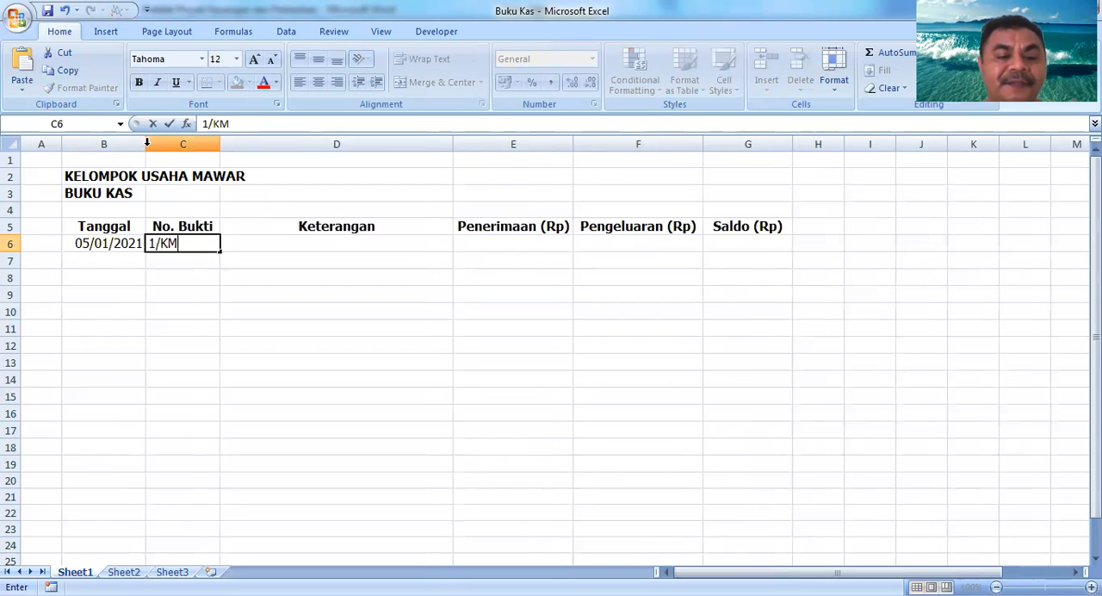
{"action": "key", "text": "Return"}
Step: Enter the description "Setoran Modal awal an." followed by the depositor's name in D6
{"action": "key", "text": "Up"}
{"action": "key", "text": "Right"}
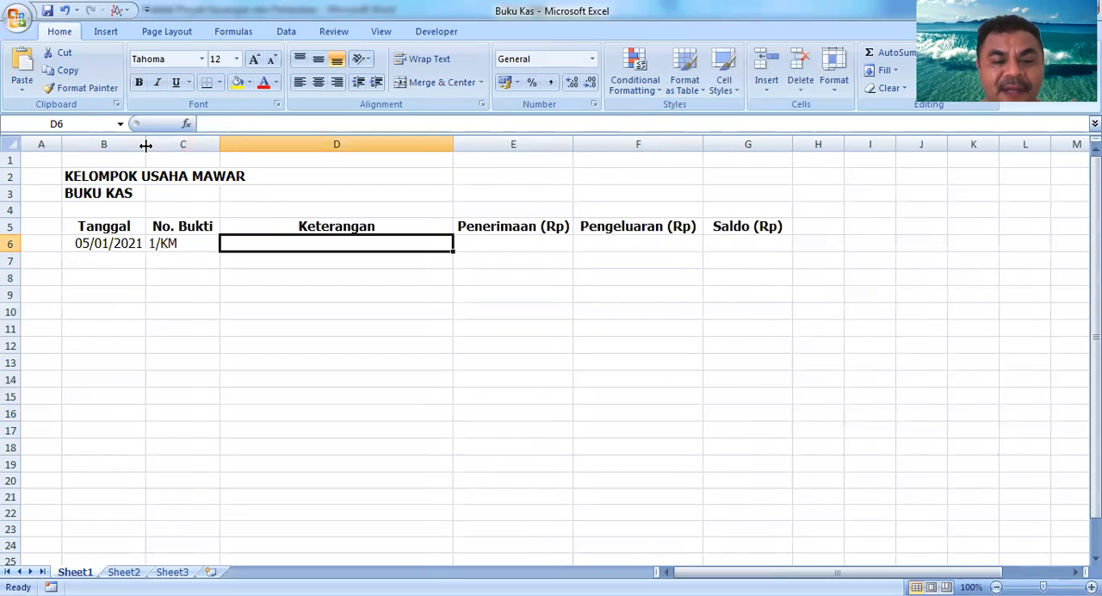
{"action": "type", "text": "Set"}
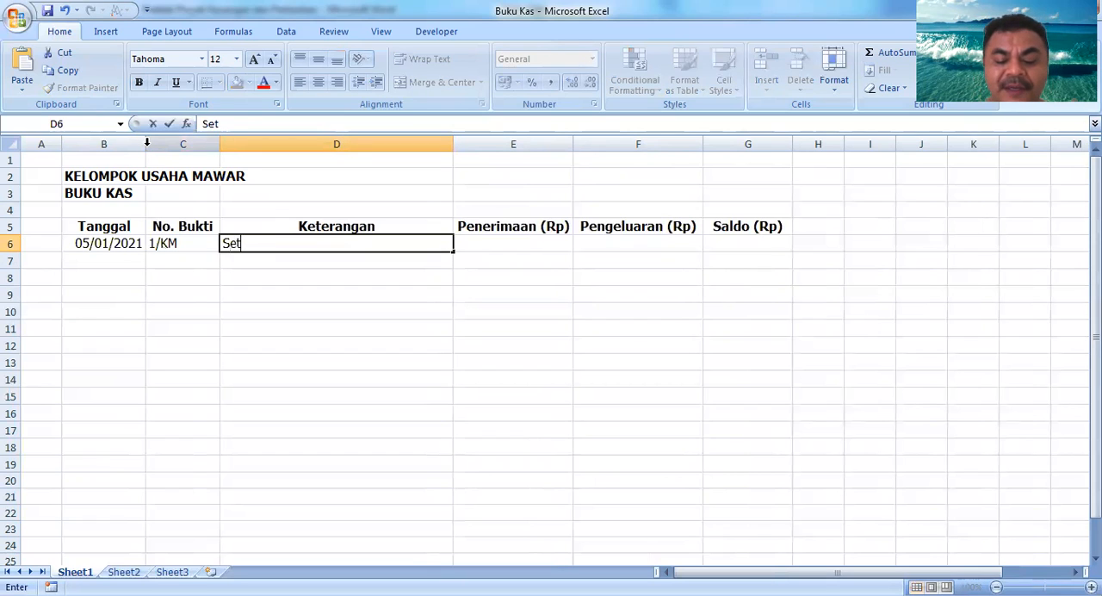
{"action": "type", "text": "oran Modal"}
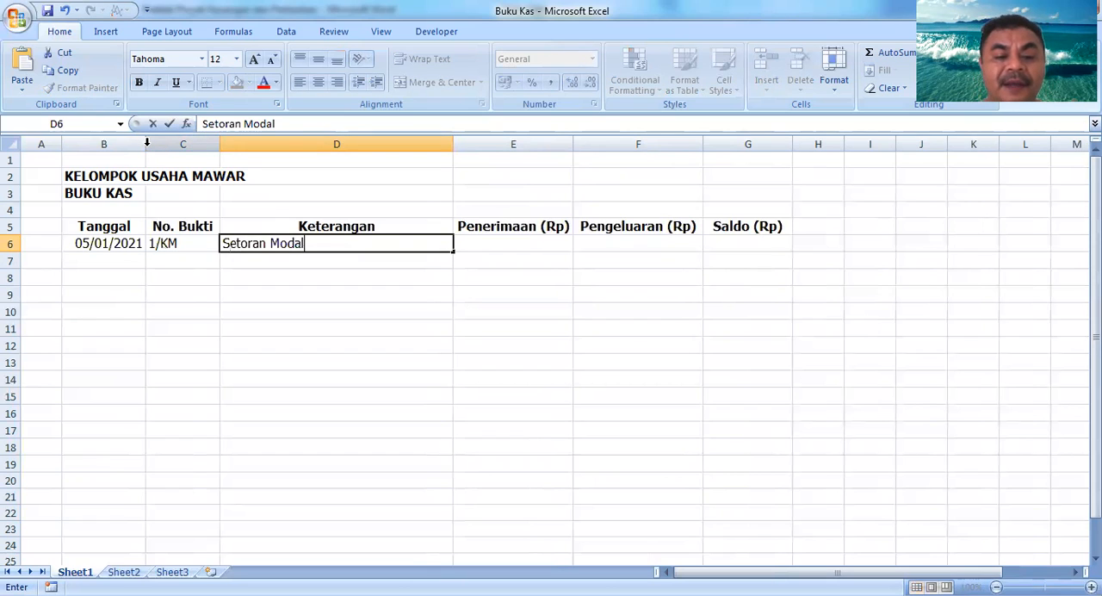
{"action": "type", "text": " awal an."}
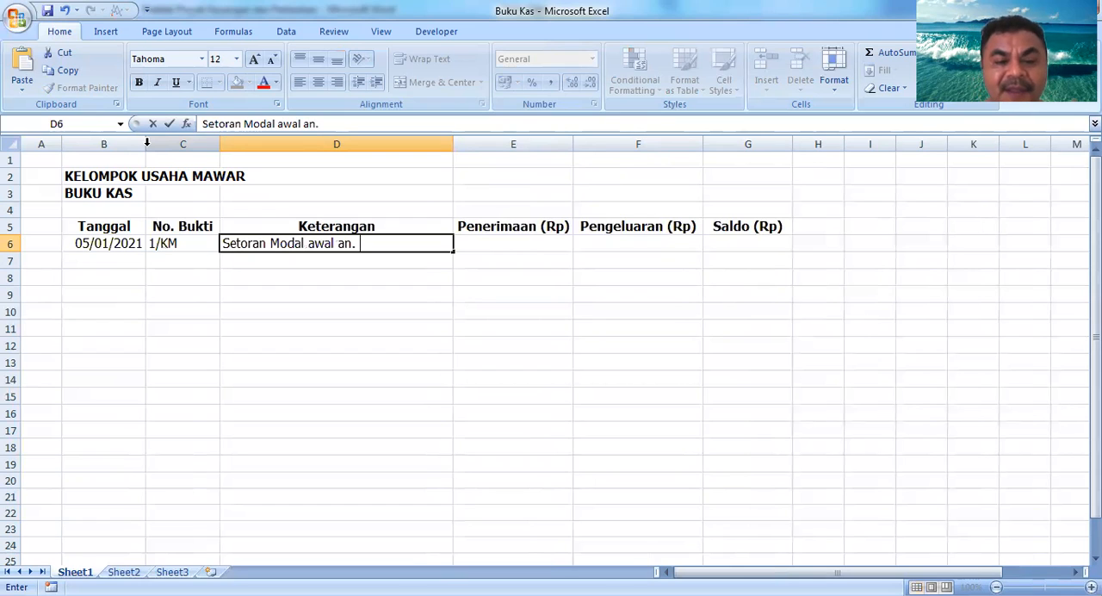
{"action": "type", "text": "Martina"}
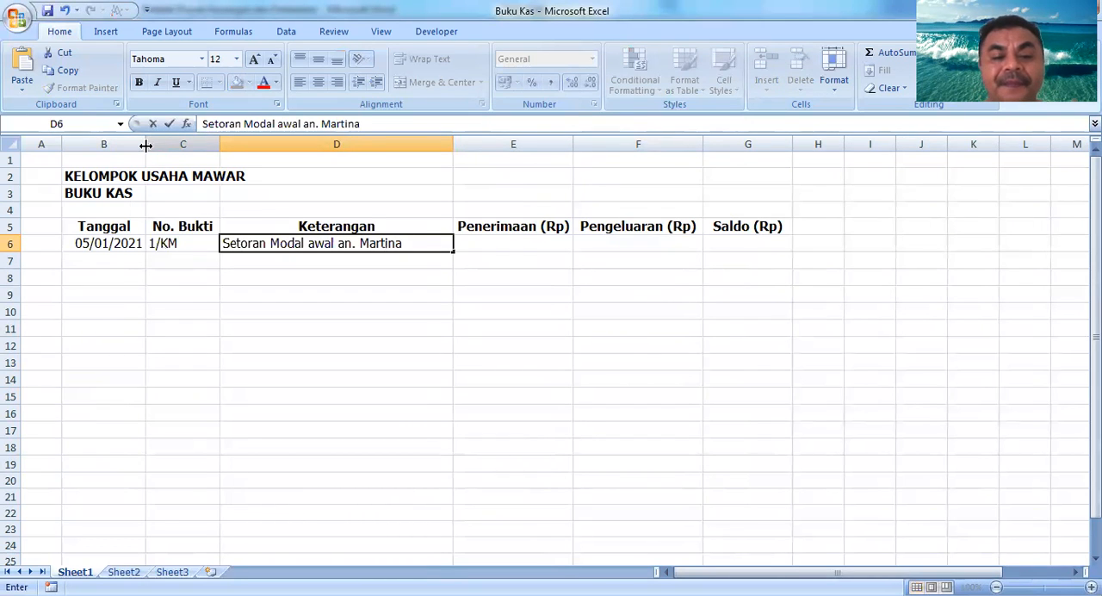
{"action": "left_click", "coordinate": [147, 144]}
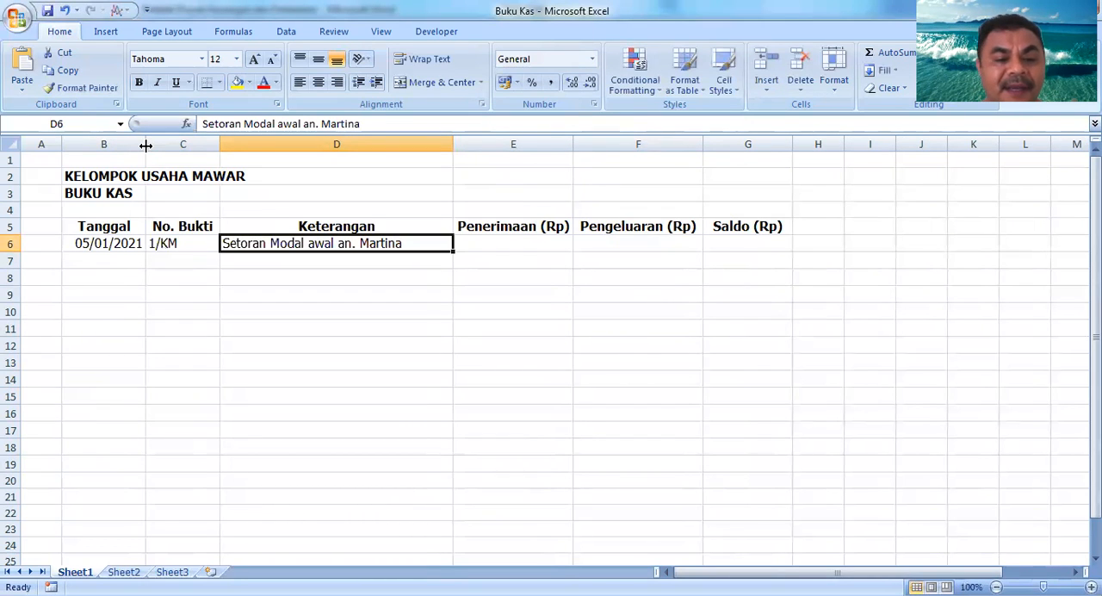
Step: Enter 1.000.000 as the opening balance in G6 under Saldo (Rp)
{"action": "key", "text": "Right"}
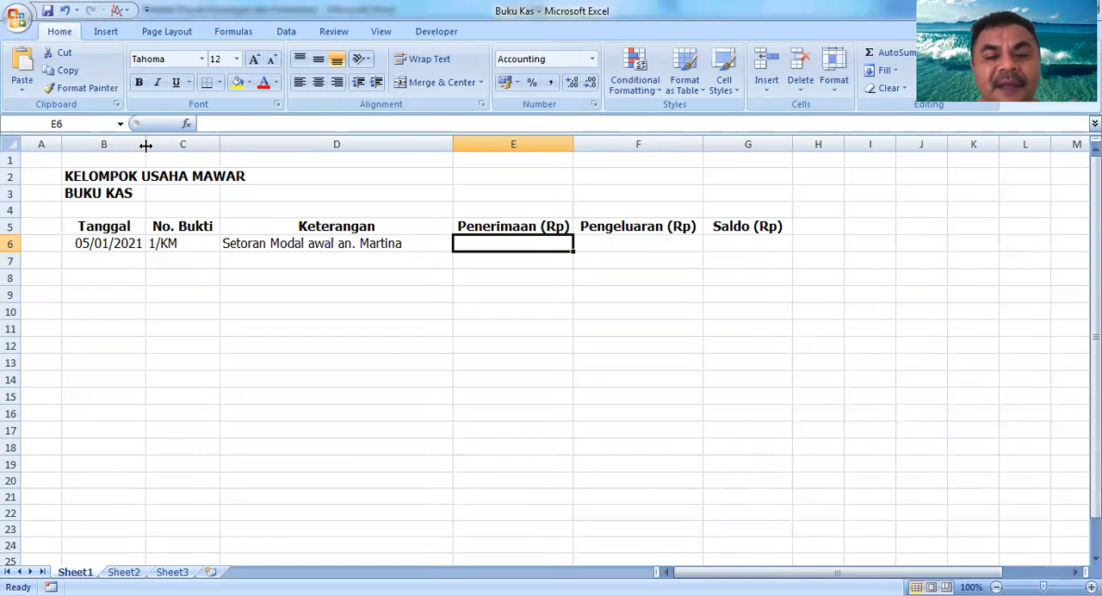
{"action": "key", "text": "Right"}
{"action": "key", "text": "Right"}
{"action": "key", "text": "Left"}
{"action": "key", "text": "Left"}
{"action": "key", "text": "Right"}
{"action": "key", "text": "Right"}
{"action": "key", "text": "Left"}
{"action": "key", "text": "Left"}
{"action": "key", "text": "Left"}
{"action": "key", "text": "Right"}
{"action": "key", "text": "Right"}
{"action": "key", "text": "Right"}
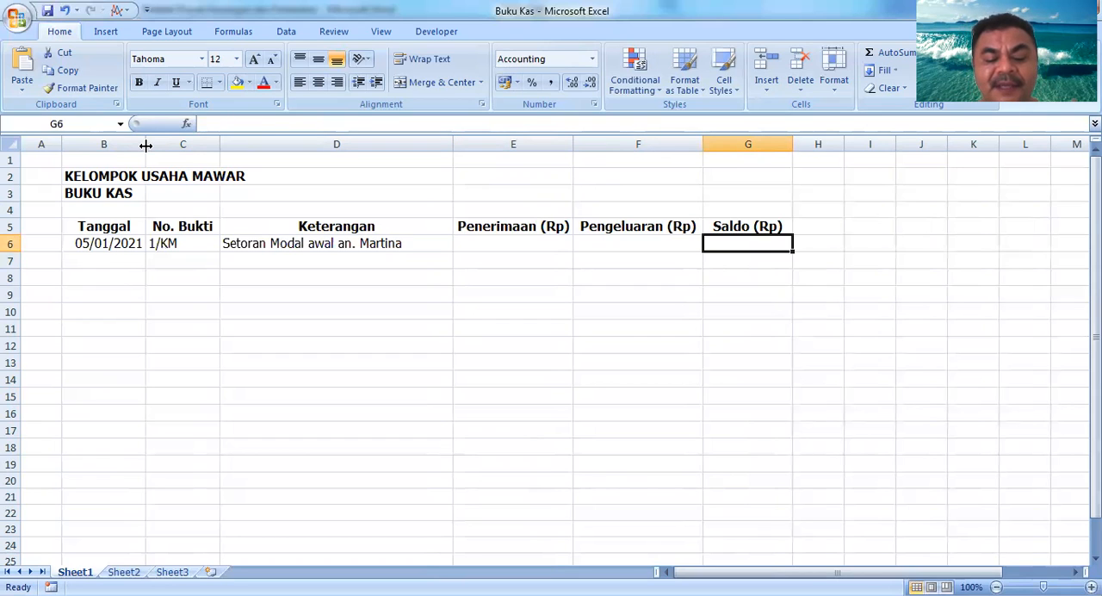
{"action": "type", "text": "1.000.000"}
{"action": "key", "text": "Return"}
Step: Copy the date from B6 down into B7
{"action": "key", "text": "Left"}
{"action": "key", "text": "Left"}
{"action": "key", "text": "Left"}
{"action": "key", "text": "Left"}
{"action": "key", "text": "Left"}
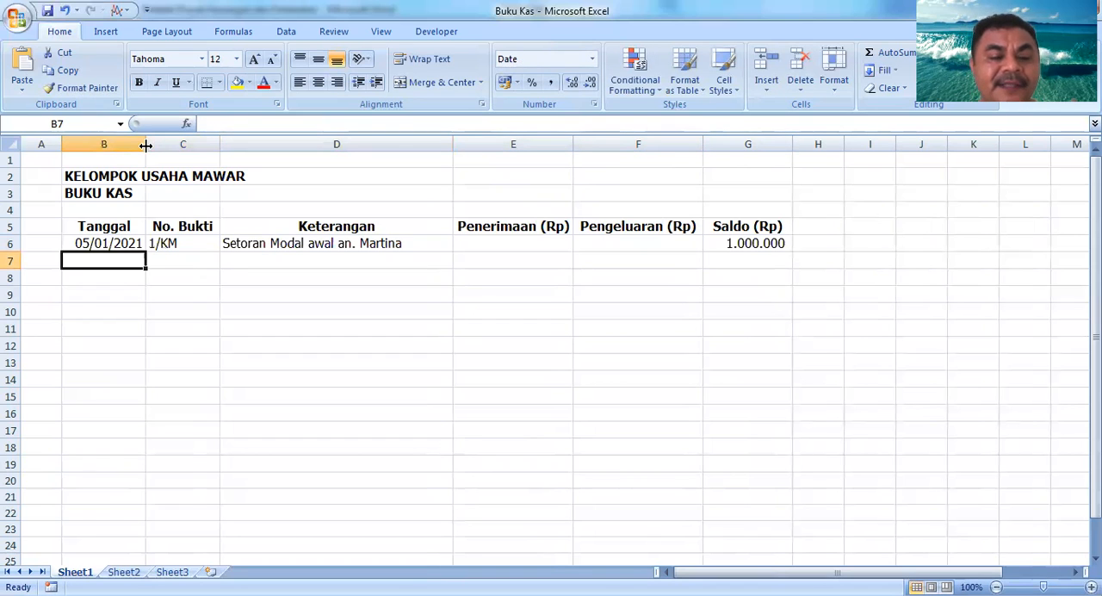
{"action": "key", "text": "Right"}
{"action": "key", "text": "Left"}
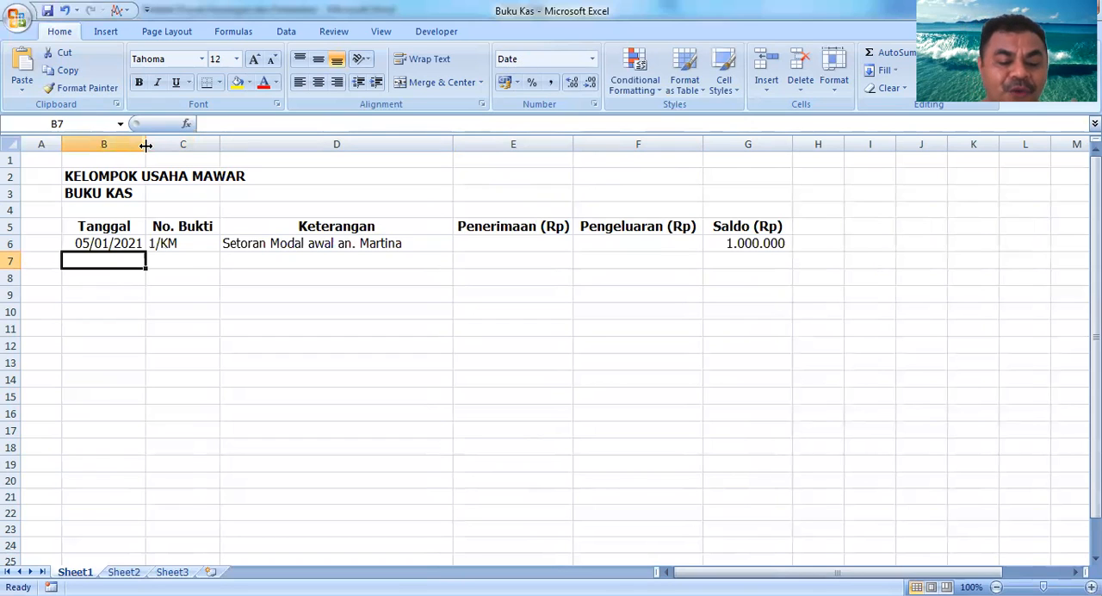
{"action": "key", "text": "ctrl+d"}
Step: Copy the receipt number down into C7 and change it to 2/KM
{"action": "key", "text": "Right"}
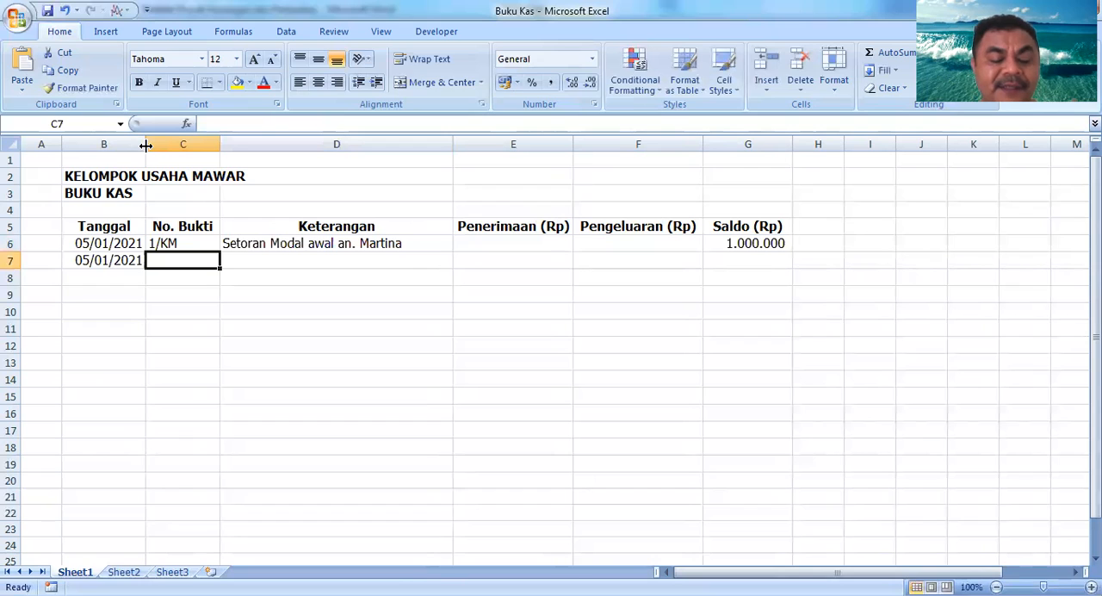
{"action": "key", "text": "ctrl+d"}
{"action": "key", "text": "F2"}
{"action": "key", "text": "Left"}
{"action": "key", "text": "Left"}
{"action": "key", "text": "Left"}
{"action": "key", "text": "shift+Left"}
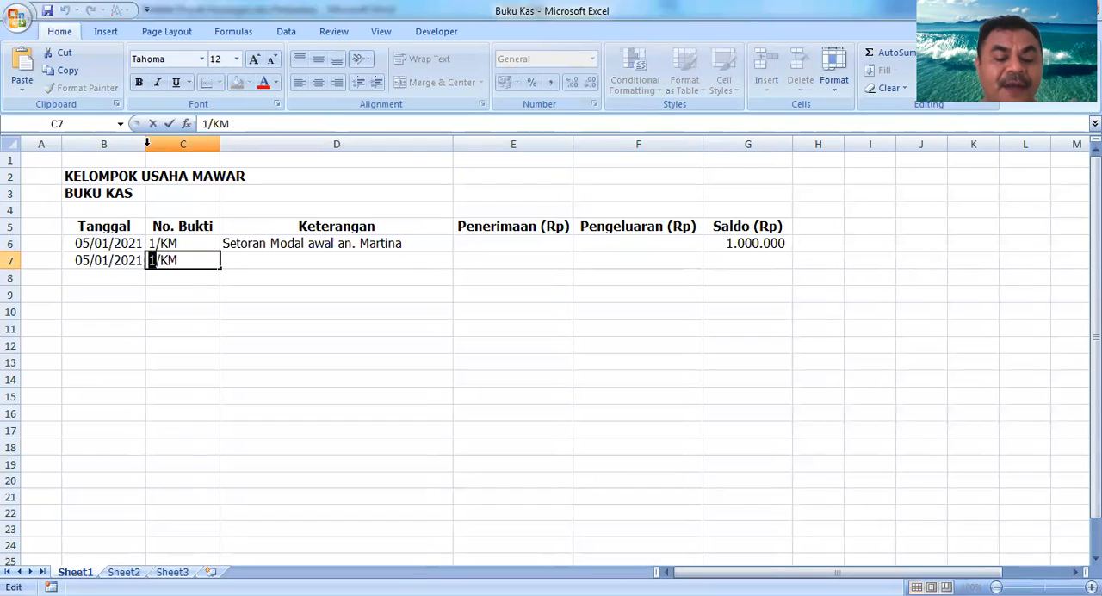
{"action": "type", "text": "2"}
{"action": "key", "text": "Return"}
Step: Copy the description down into D7 and replace the depositor's name with a second depositor's name
{"action": "key", "text": "Up"}
{"action": "key", "text": "Right"}
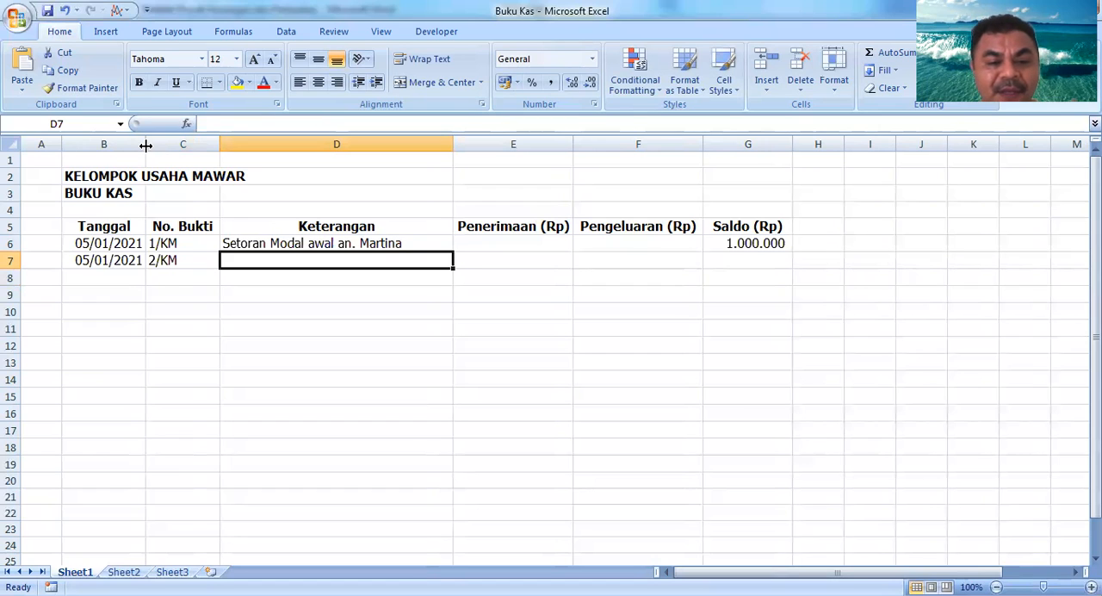
{"action": "key", "text": "ctrl+d"}
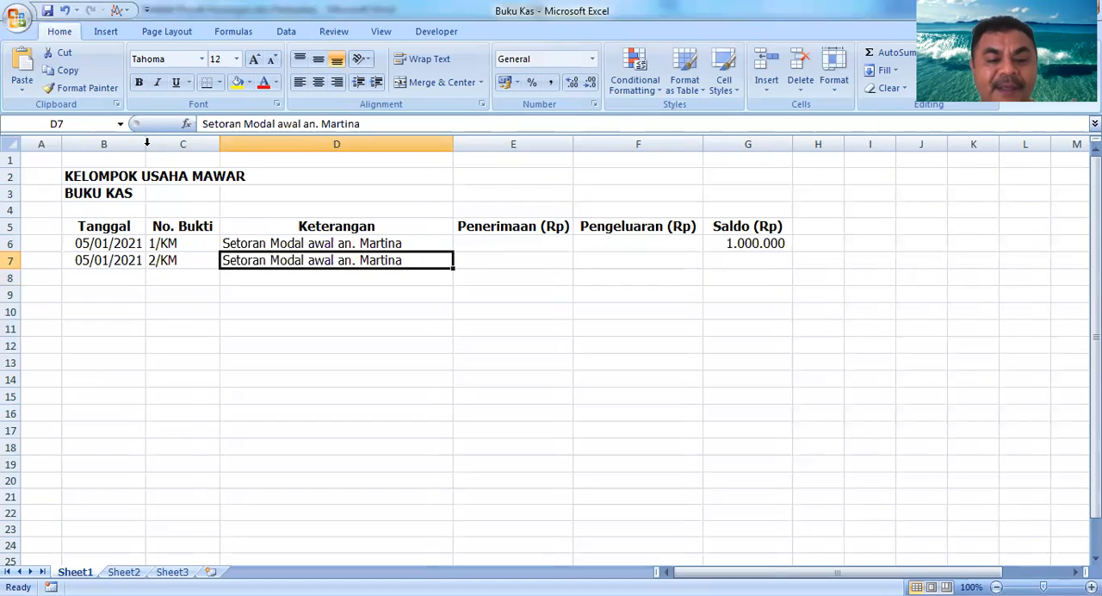
{"action": "key", "text": "F2"}
{"action": "key", "text": "Left"}
{"action": "key", "text": "Left"}
{"action": "key", "text": "Left"}
{"action": "key", "text": "Left"}
{"action": "key", "text": "Left"}
{"action": "key", "text": "Left"}
{"action": "key", "text": "Left"}
{"action": "key", "text": "Delete"}
{"action": "key", "text": "Delete"}
{"action": "key", "text": "Delete"}
{"action": "key", "text": "Delete"}
{"action": "key", "text": "Delete"}
{"action": "key", "text": "Delete"}
{"action": "key", "text": "Delete"}
{"action": "type", "text": "Markus"}
{"action": "key", "text": "Return"}
{"action": "key", "text": "Up"}
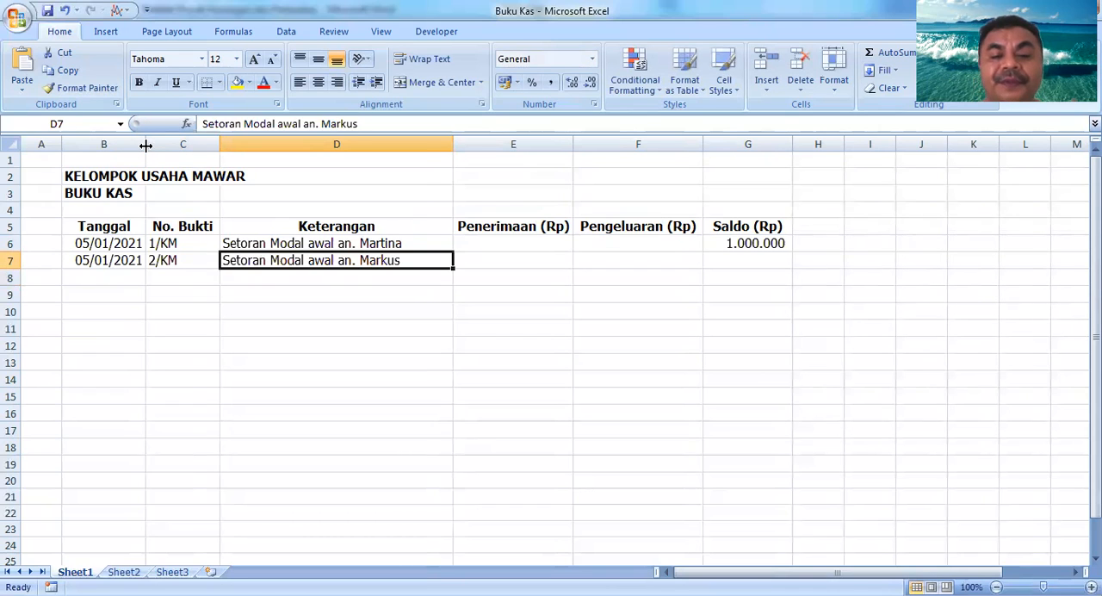
Step: Enter 1000000 as the receipt amount in E7 under Penerimaan (Rp)
{"action": "key", "text": "Right"}
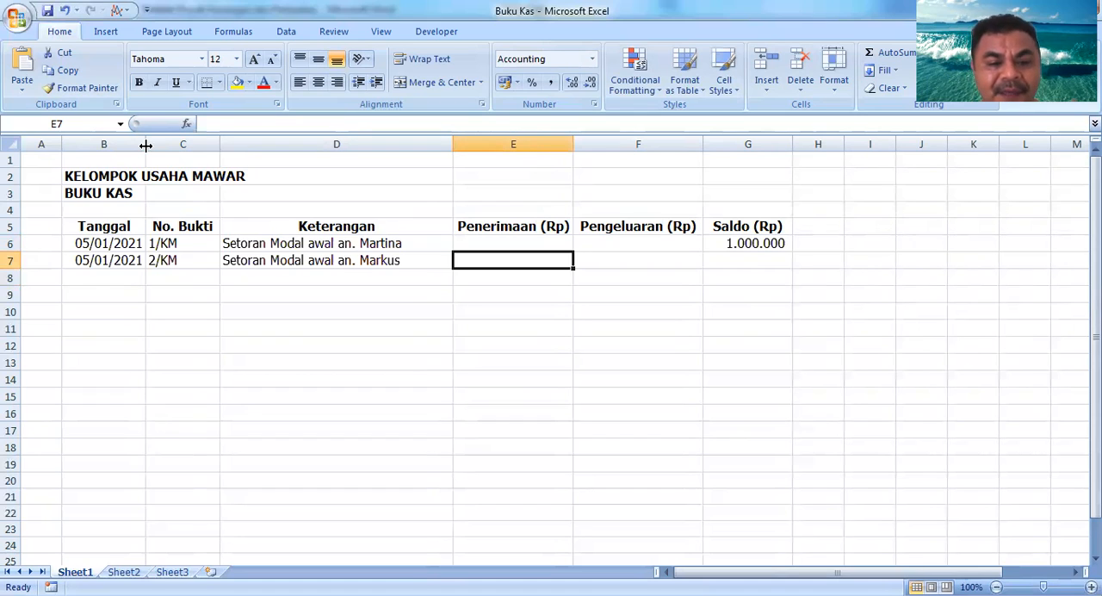
{"action": "key", "text": "Right"}
{"action": "key", "text": "Left"}
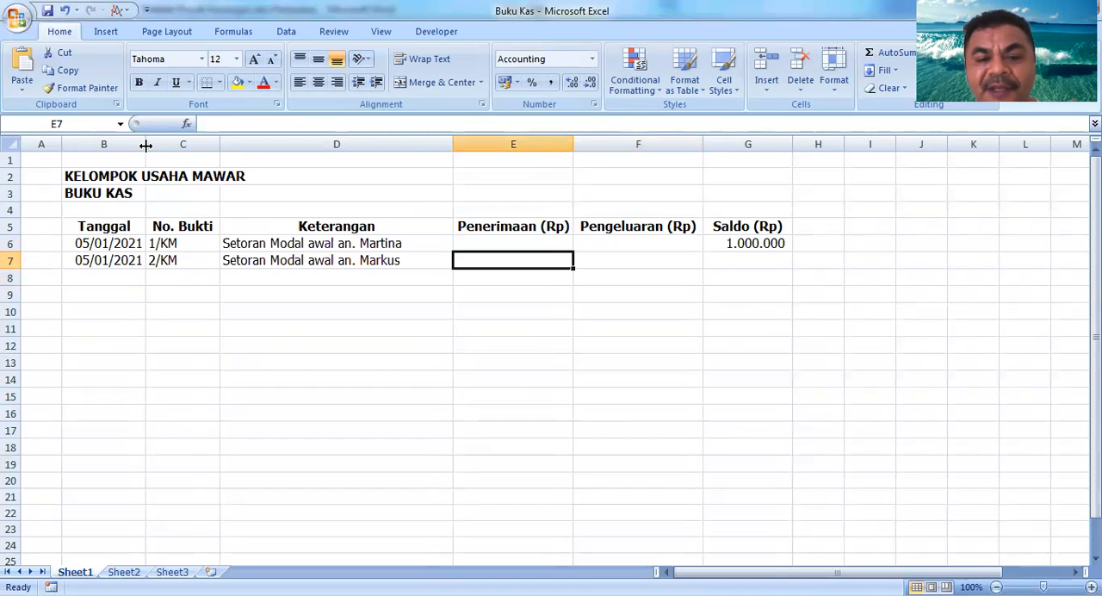
{"action": "type", "text": "1"}
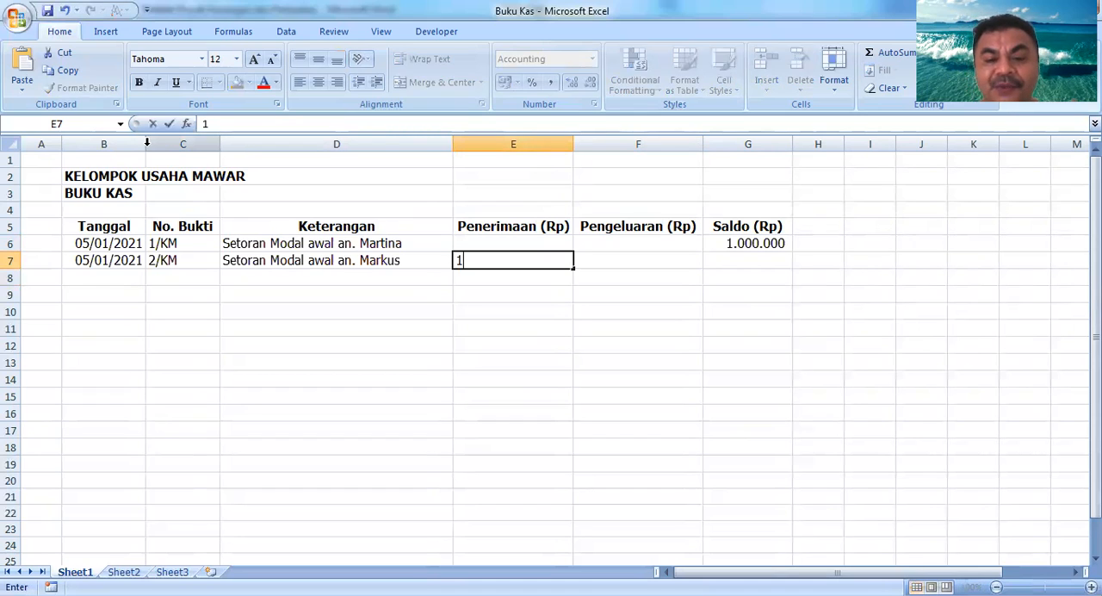
{"action": "type", "text": ".000.0000000"}
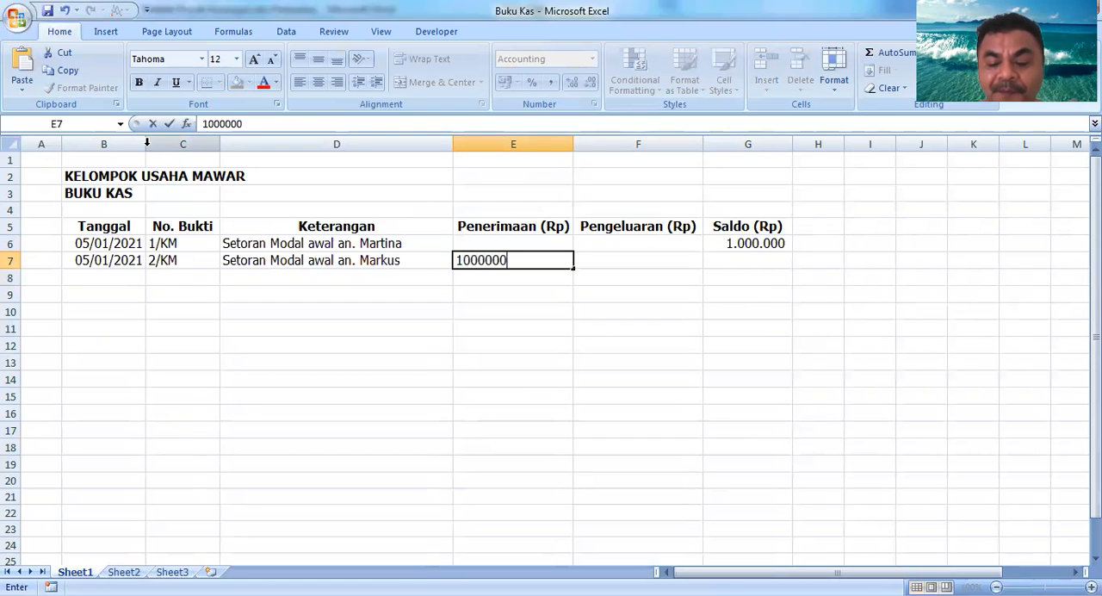
{"action": "key", "text": "Return"}
Step: Enter the running balance formula =G6+E7-F7 in G7 under Saldo (Rp)
{"action": "key", "text": "Up"}
{"action": "key", "text": "Right"}
{"action": "key", "text": "Right"}
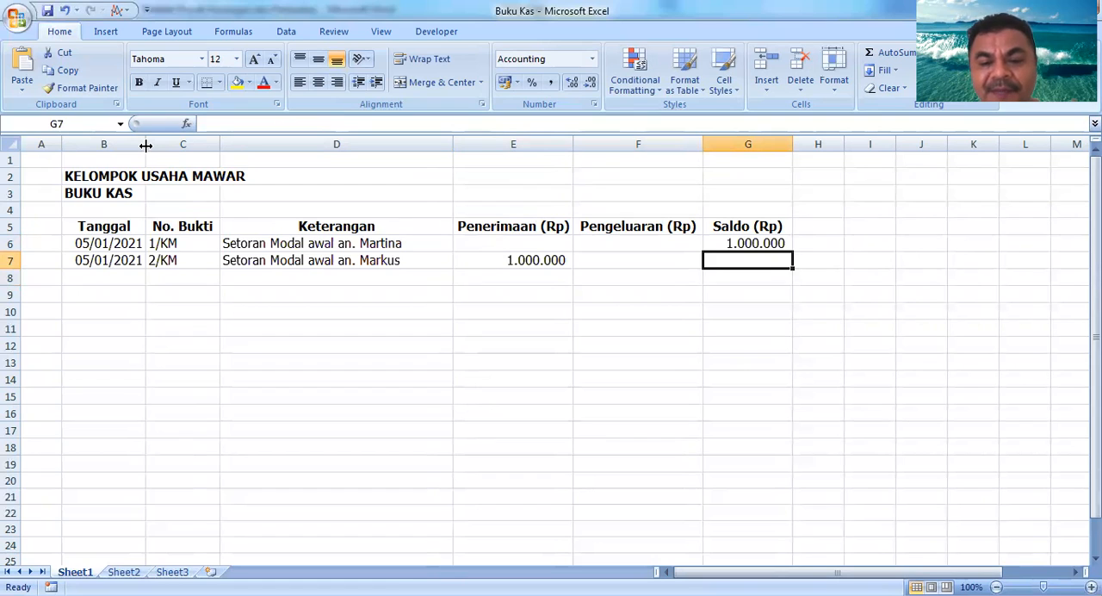
{"action": "key", "text": "Left"}
{"action": "key", "text": "Left"}
{"action": "key", "text": "Right"}
{"action": "key", "text": "Right"}
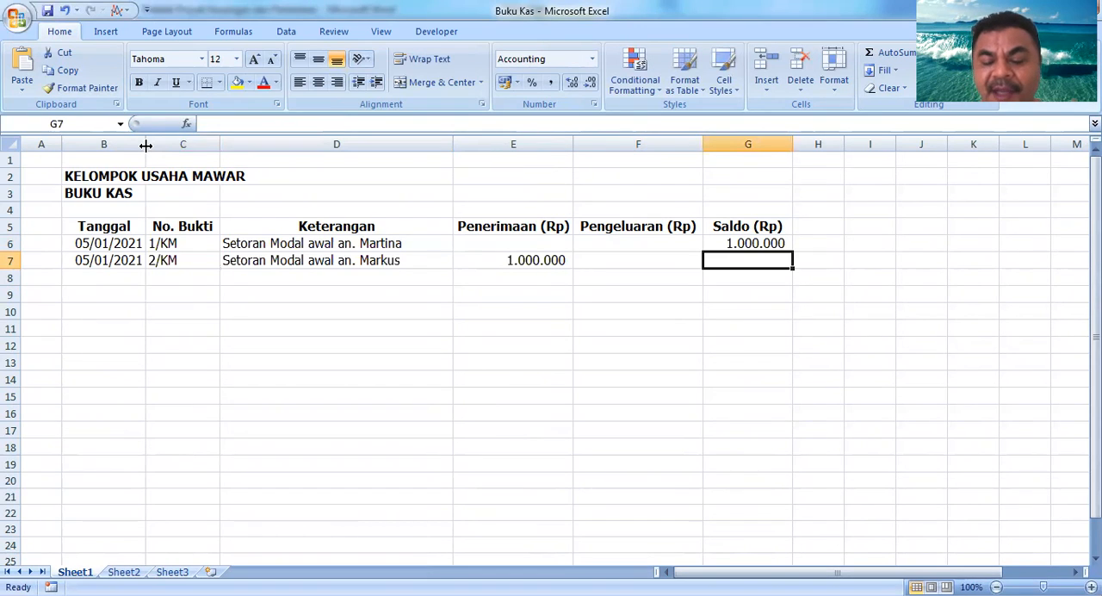
{"action": "type", "text": "="}
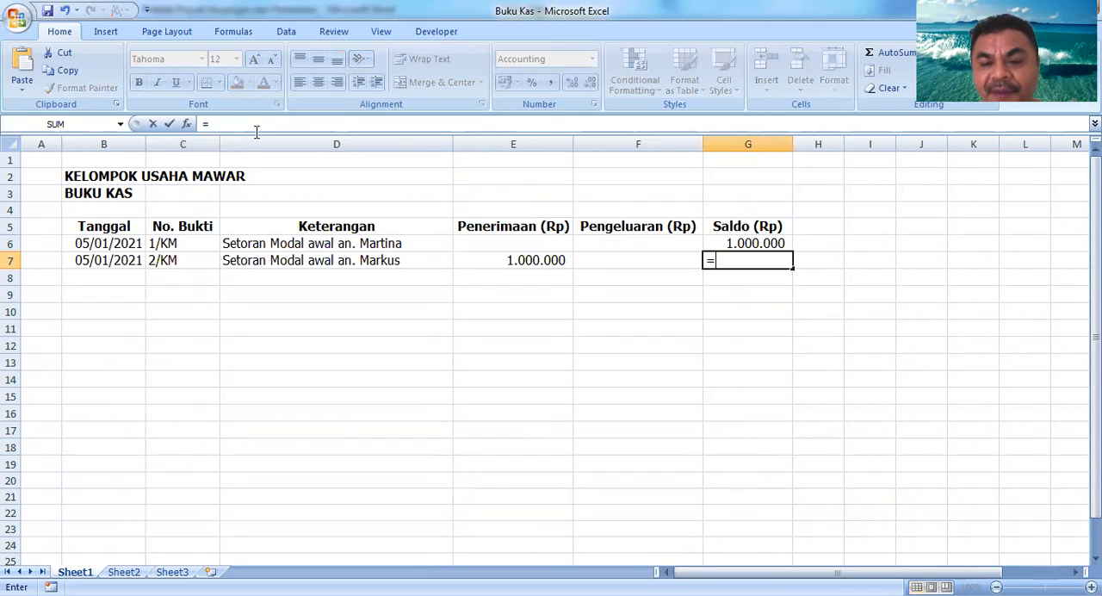
{"action": "left_click", "coordinate": [748, 241]}
{"action": "type", "text": "+"}
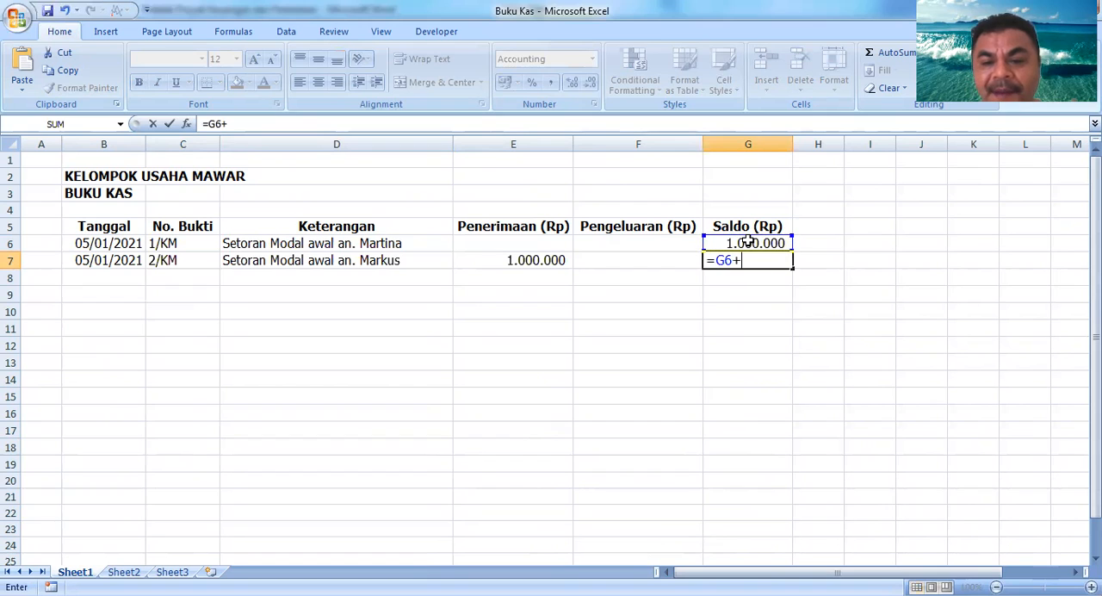
{"action": "left_click", "coordinate": [546, 256]}
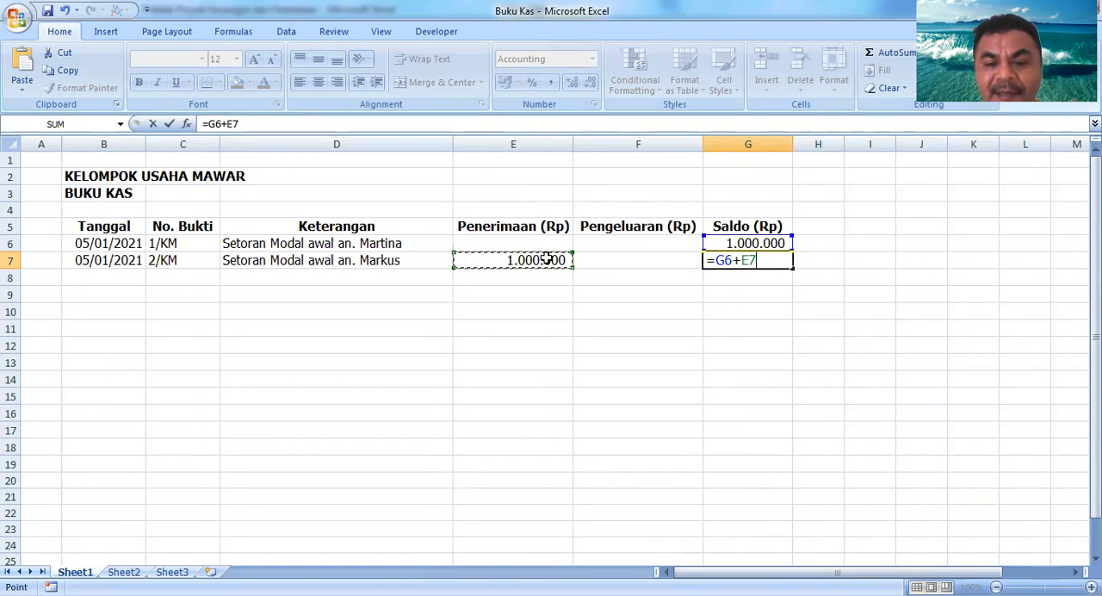
{"action": "type", "text": "-"}
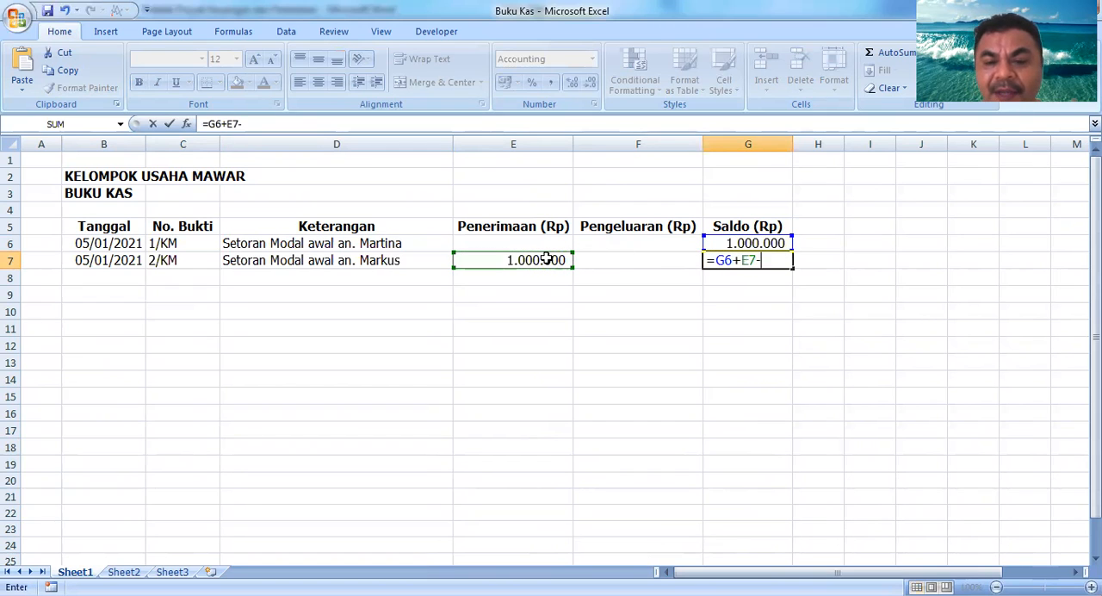
{"action": "left_click", "coordinate": [608, 269]}
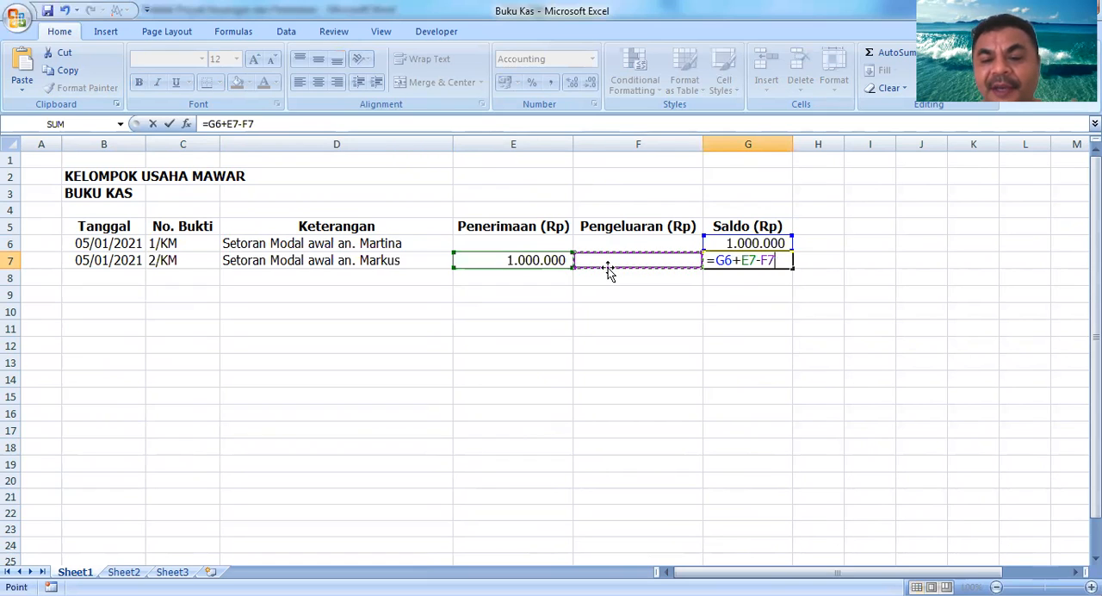
{"action": "key", "text": "Return"}
Step: Copy the date from B7 down into B8
{"action": "key", "text": "Up"}
{"action": "left_click", "coordinate": [608, 267]}
{"action": "key", "text": "Right"}
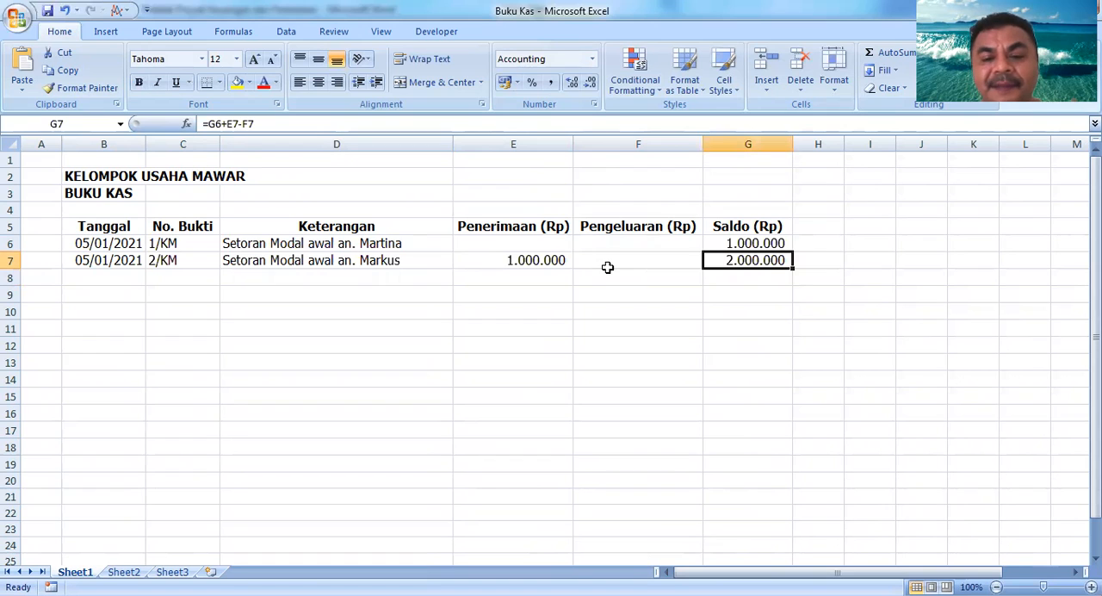
{"action": "key", "text": "Down"}
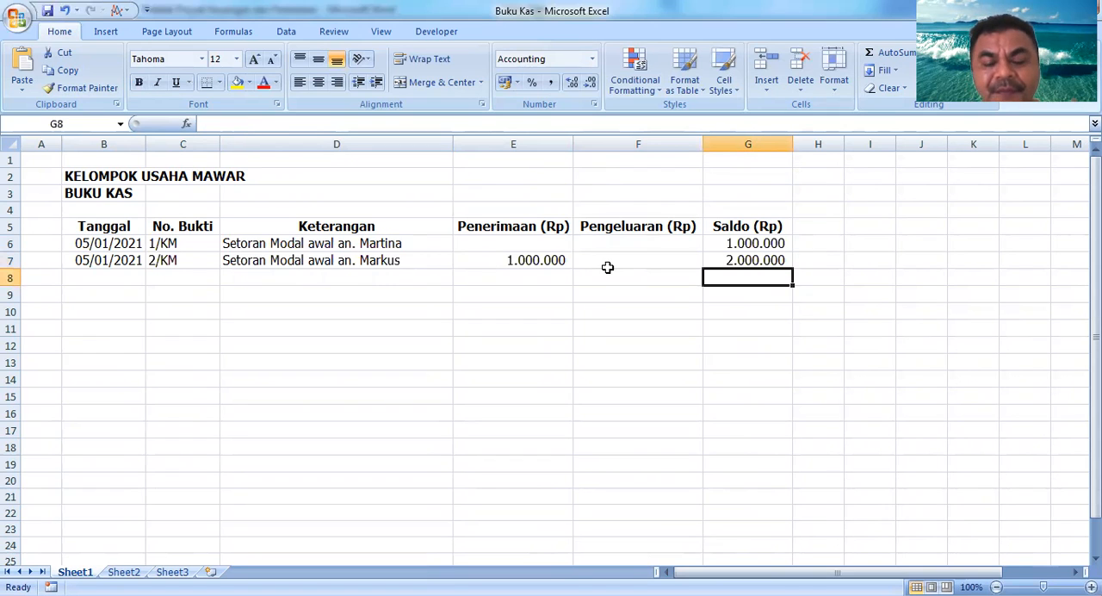
{"action": "key", "text": "Left"}
{"action": "key", "text": "Left"}
{"action": "key", "text": "Left"}
{"action": "key", "text": "Left"}
{"action": "key", "text": "Left"}
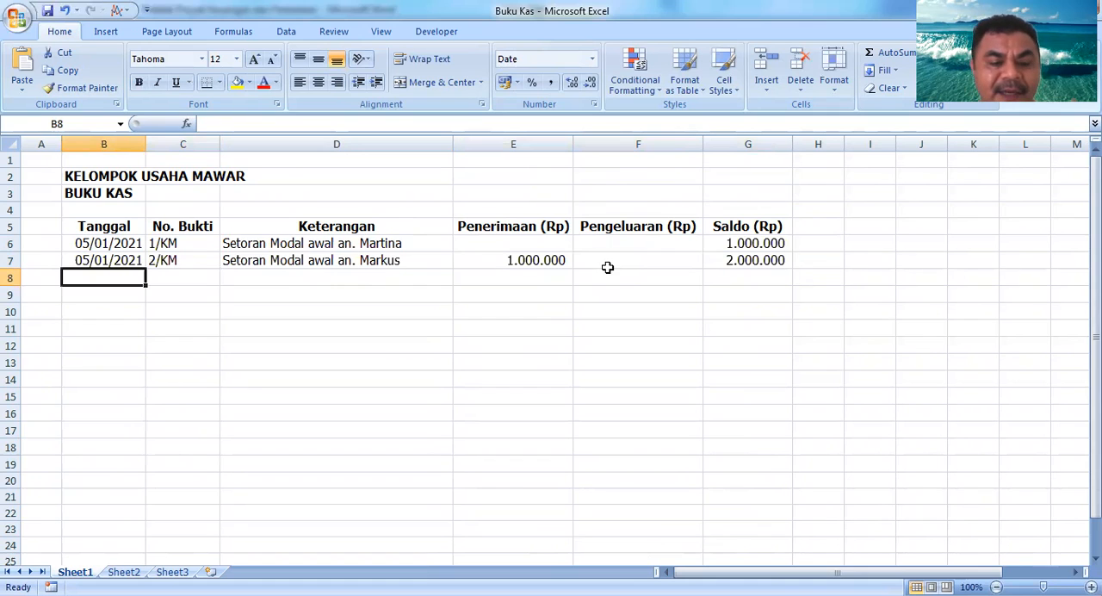
{"action": "key", "text": "ctrl+d"}
Step: Copy the receipt number down into C8 and change it to 3/KM
{"action": "key", "text": "Right"}
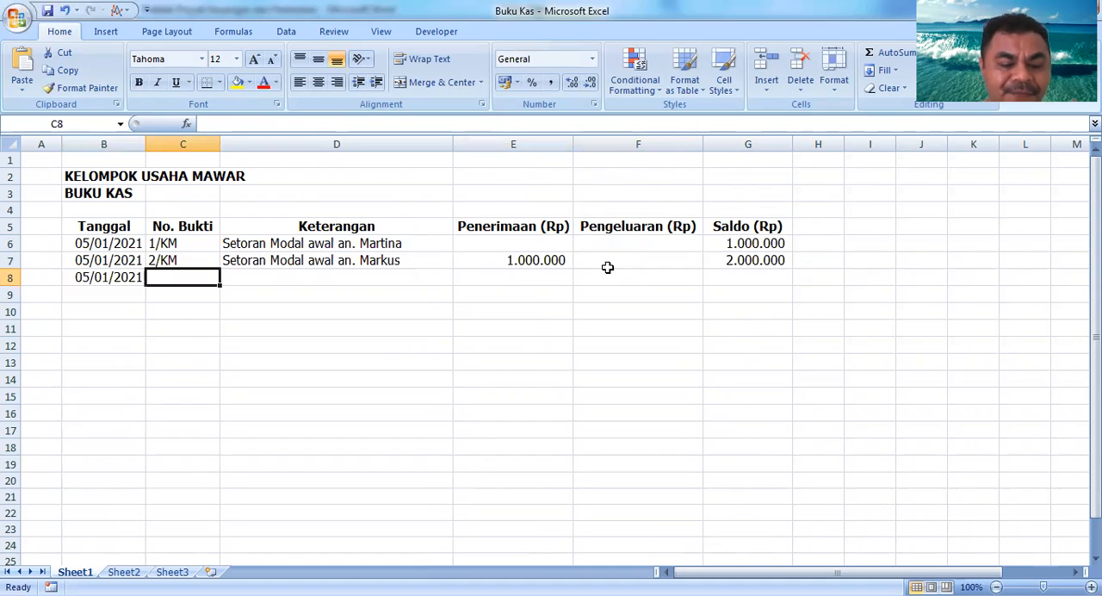
{"action": "key", "text": "ctrl+d"}
{"action": "key", "text": "F2"}
{"action": "key", "text": "Left"}
{"action": "key", "text": "Left"}
{"action": "key", "text": "Left"}
{"action": "key", "text": "Left"}
{"action": "key", "text": "shift+Right"}
{"action": "type", "text": "3"}
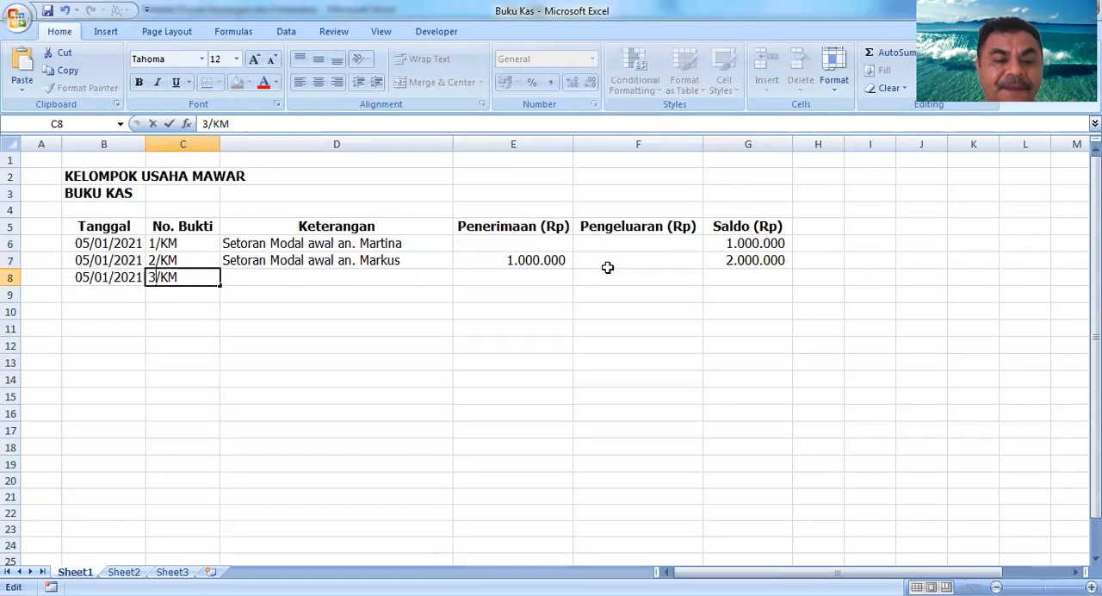
{"action": "key", "text": "Return"}
Step: Copy the description down into D8 and replace the depositor's name with a third depositor's name
{"action": "key", "text": "Up"}
{"action": "key", "text": "Right"}
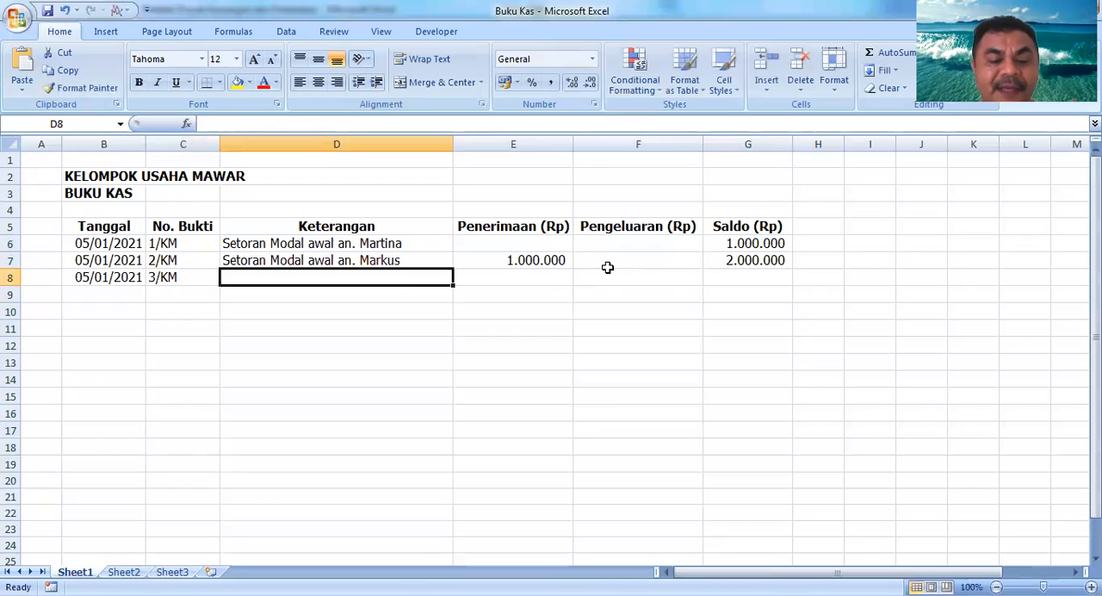
{"action": "key", "text": "ctrl+d"}
{"action": "key", "text": "F2"}
{"action": "key", "text": "Left"}
{"action": "key", "text": "Left"}
{"action": "key", "text": "Left"}
{"action": "key", "text": "Left"}
{"action": "key", "text": "Left"}
{"action": "key", "text": "Left"}
{"action": "key", "text": "Delete"}
{"action": "key", "text": "Delete"}
{"action": "key", "text": "Delete"}
{"action": "key", "text": "Delete"}
{"action": "key", "text": "Delete"}
{"action": "key", "text": "Delete"}
{"action": "type", "text": "Matias"}
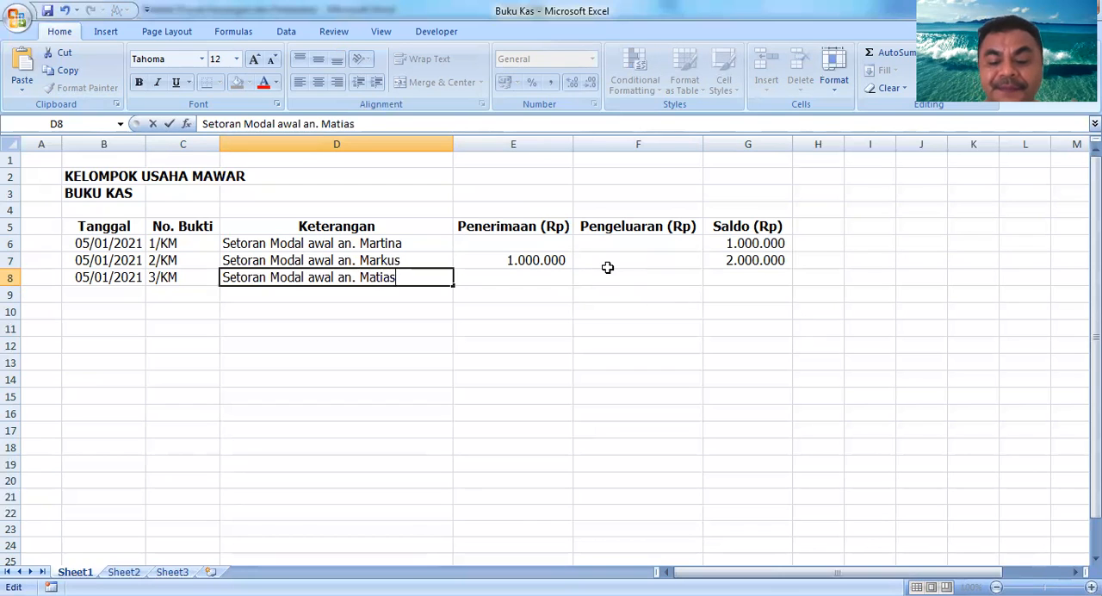
{"action": "key", "text": "Return"}
Step: Enter 500000 as the receipt amount in E8 under Penerimaan (Rp)
{"action": "key", "text": "Up"}
{"action": "key", "text": "Right"}
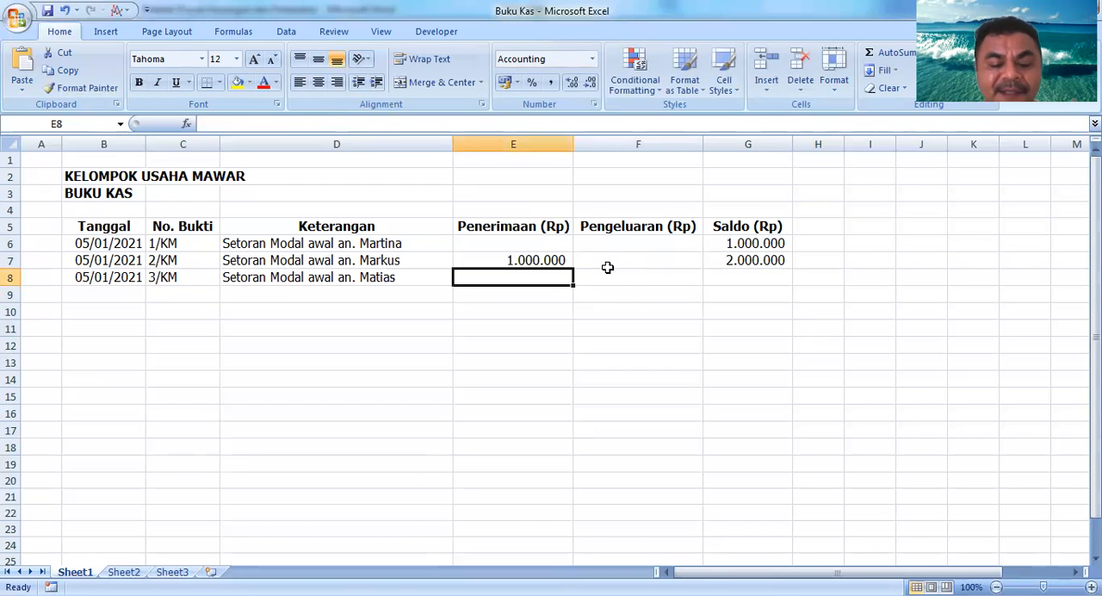
{"action": "type", "text": "500"}
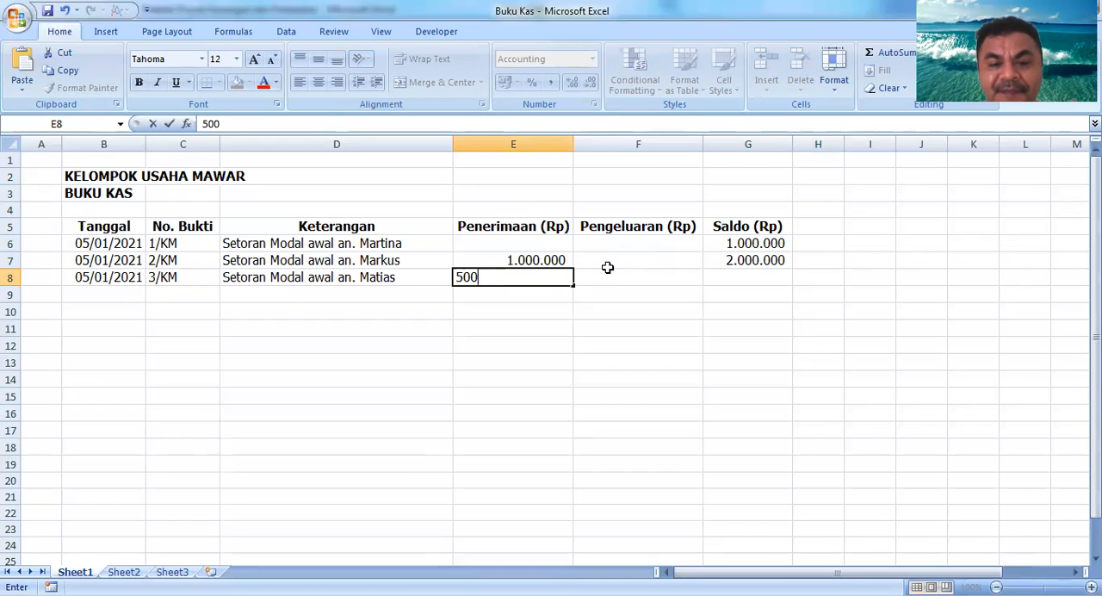
{"action": "type", "text": ".000"}
{"action": "key", "text": "Return"}
Step: Copy the balance formula from G7 down into G8
{"action": "key", "text": "Up"}
{"action": "key", "text": "Right"}
{"action": "key", "text": "Right"}
{"action": "key", "text": "Up"}
{"action": "key", "text": "Down"}
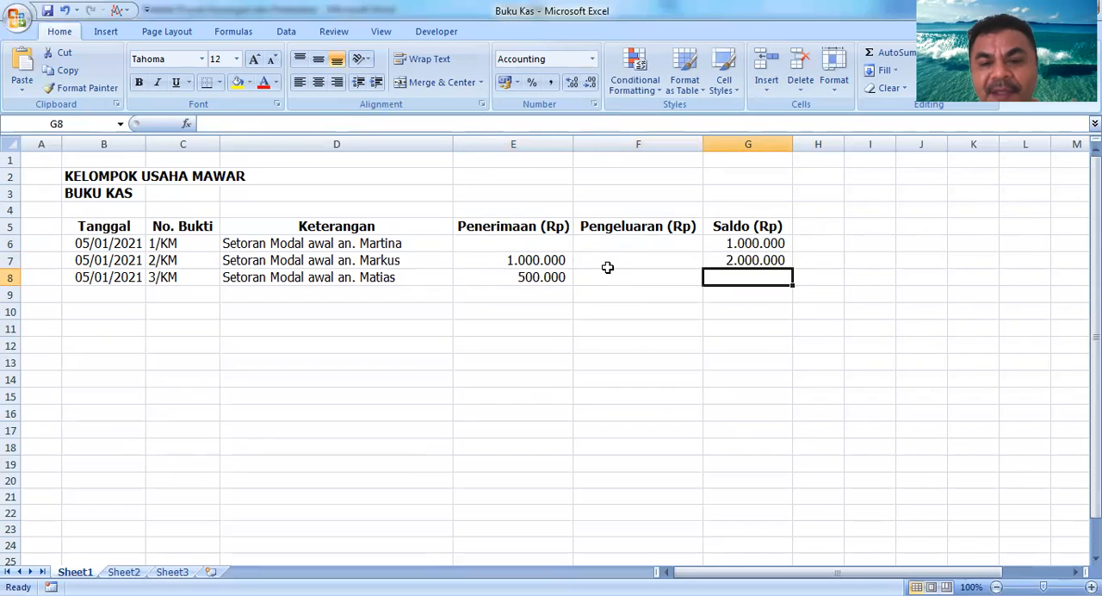
{"action": "key", "text": "Up"}
{"action": "key", "text": "Down"}
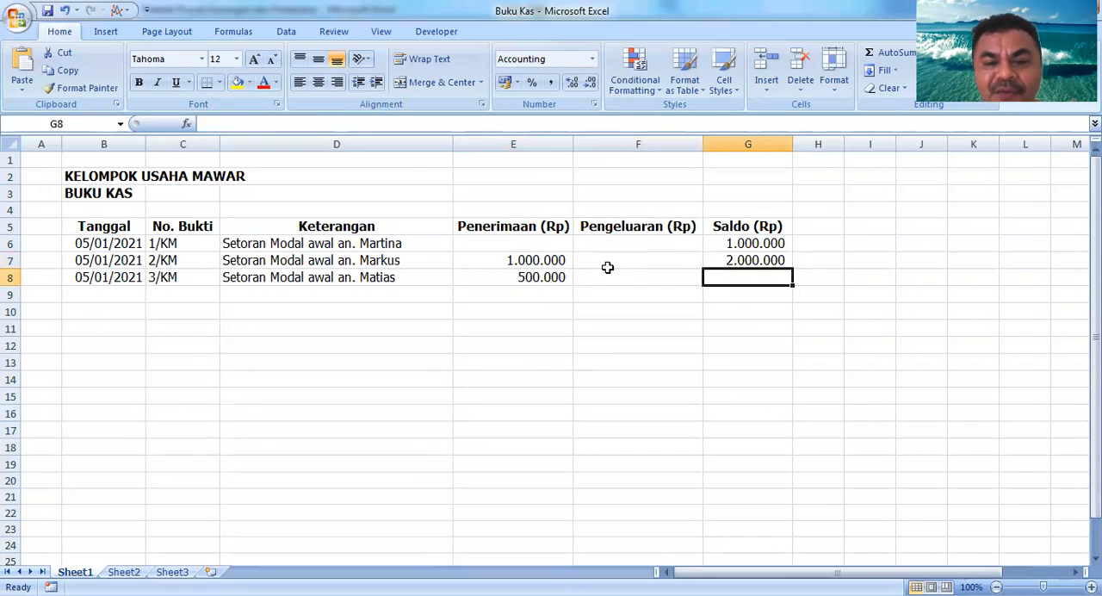
{"action": "key", "text": "Up"}
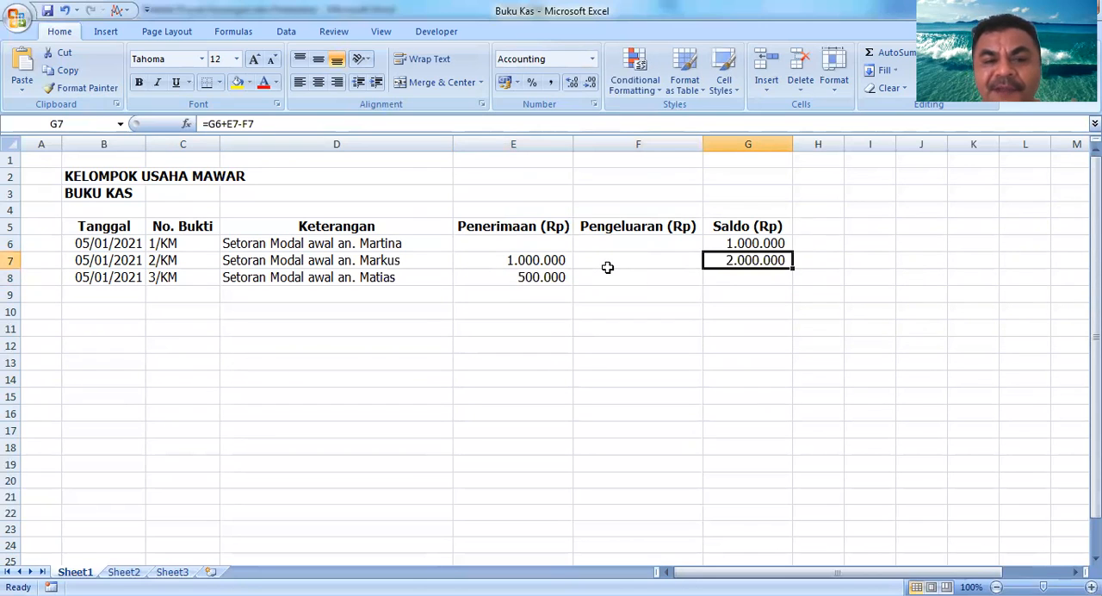
{"action": "key", "text": "Down"}
{"action": "key", "text": "Left"}
{"action": "key", "text": "Right"}
{"action": "key", "text": "Up"}
{"action": "key", "text": "Down"}
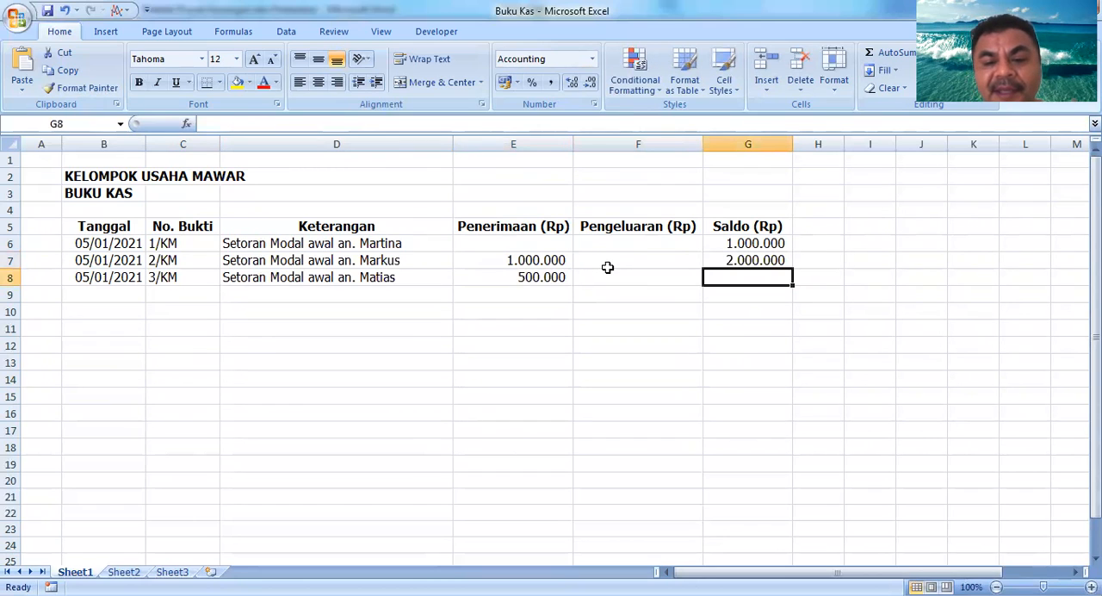
{"action": "key", "text": "Left"}
{"action": "key", "text": "Right"}
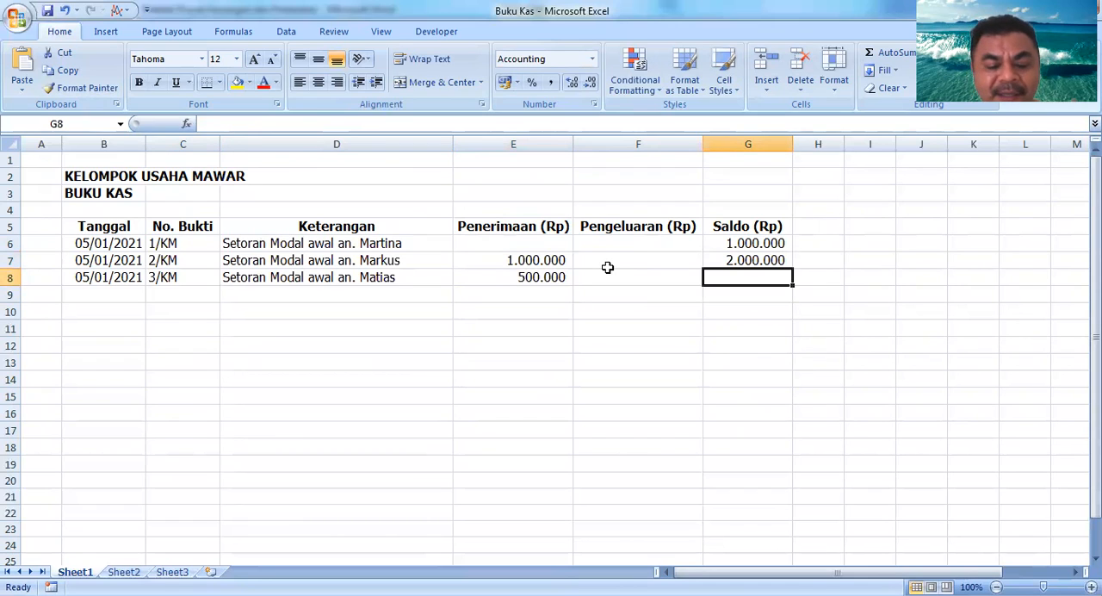
{"action": "key", "text": "ctrl+d"}
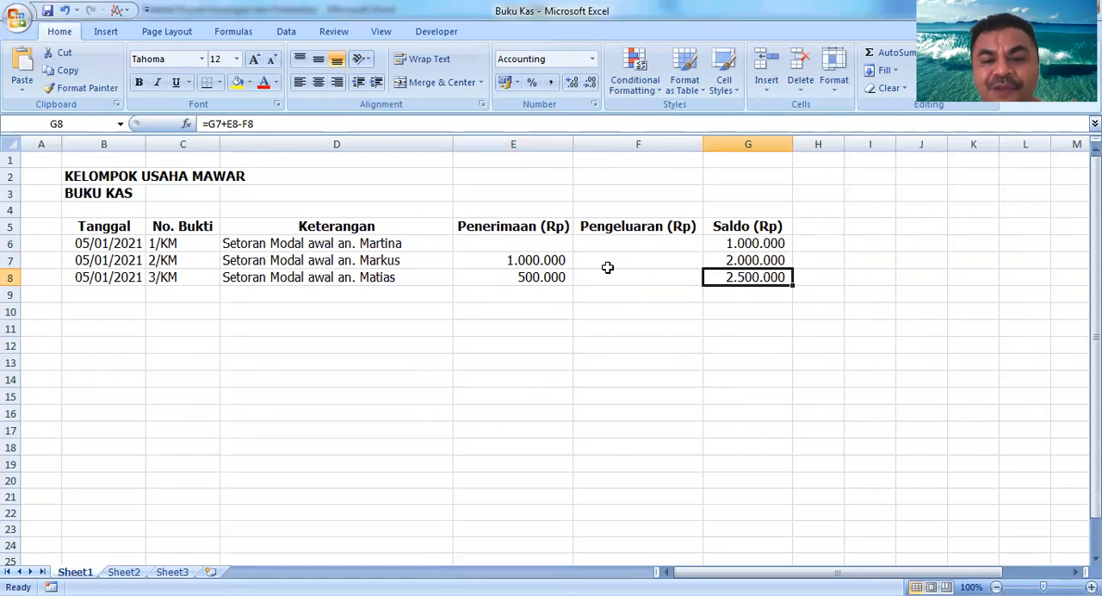
Step: Copy the date from B8 down into B9
{"action": "key", "text": "Down"}
{"action": "key", "text": "Left"}
{"action": "key", "text": "Left"}
{"action": "key", "text": "Left"}
{"action": "key", "text": "Left"}
{"action": "key", "text": "Left"}
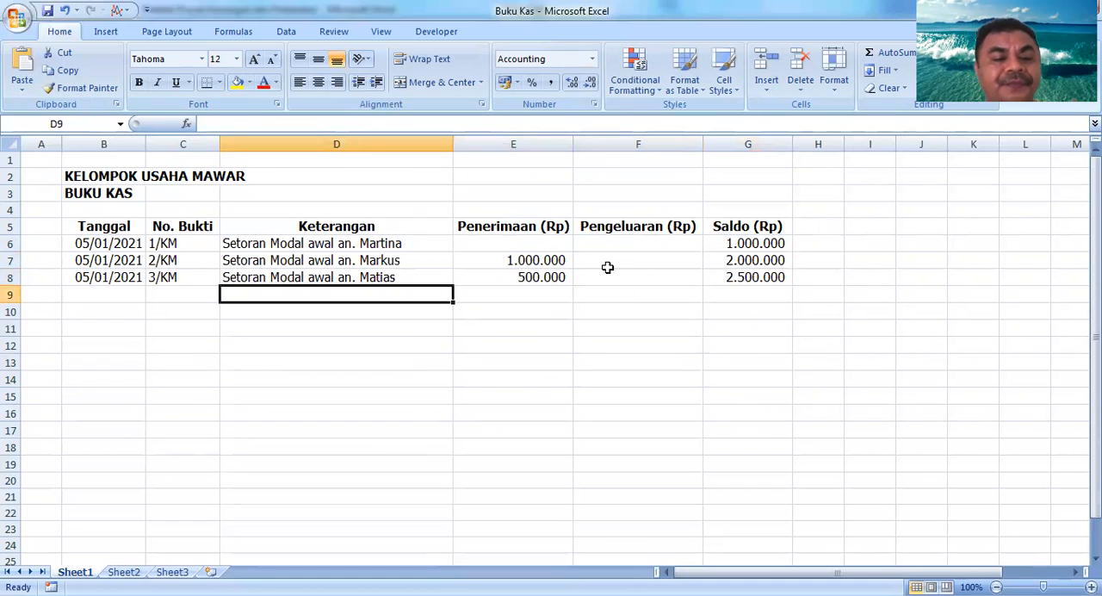
{"action": "key", "text": "ctrl+d"}
Step: Copy the receipt number down into C9 and change it to 4/KM
{"action": "key", "text": "Right"}
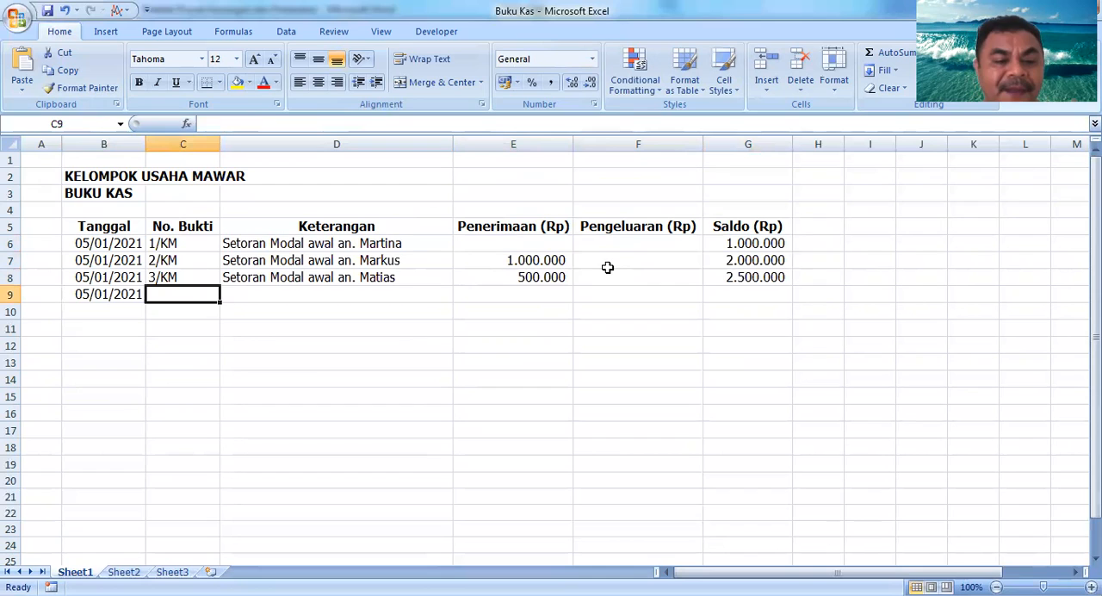
{"action": "key", "text": "ctrl+d"}
{"action": "key", "text": "F2"}
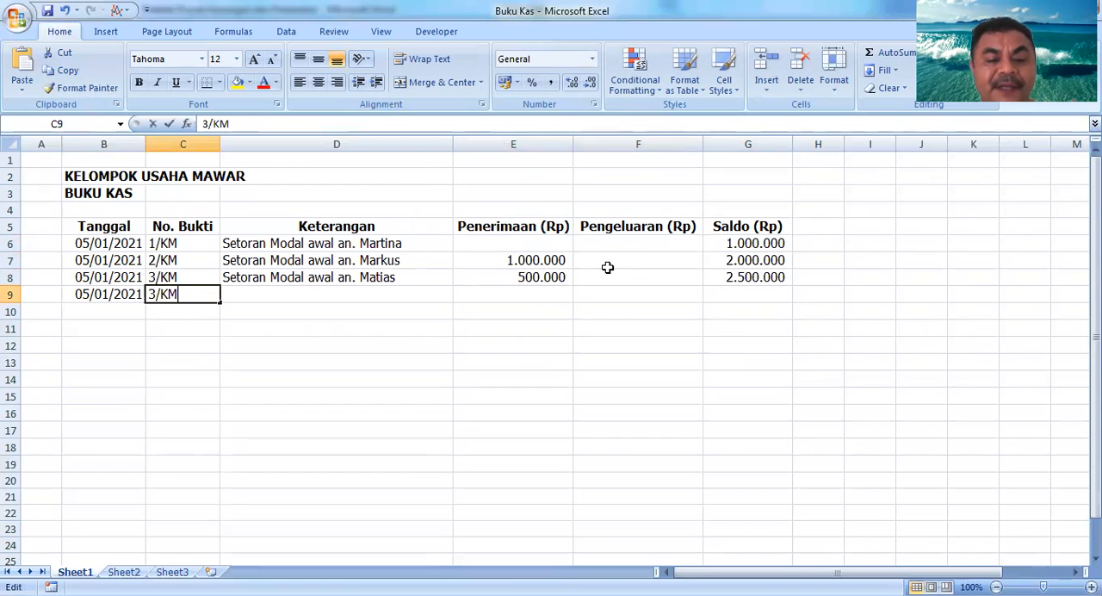
{"action": "type", "text": "4"}
{"action": "key", "text": "Delete"}
{"action": "key", "text": "Return"}
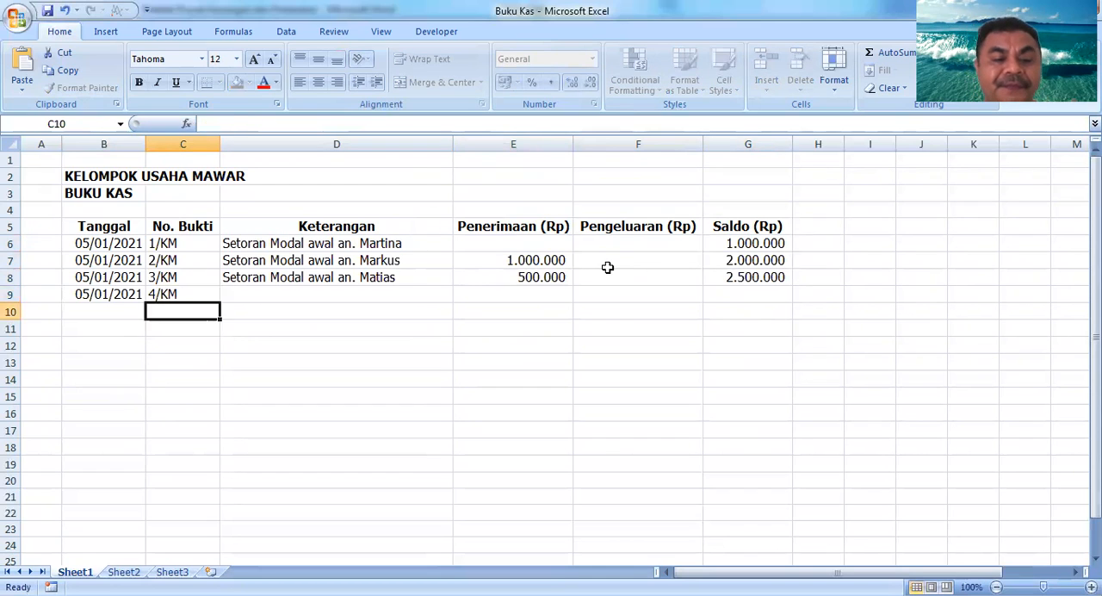
Step: Copy the description down into D9 and replace the depositor's name with a fourth depositor's name
{"action": "key", "text": "Up"}
{"action": "key", "text": "Right"}
{"action": "key", "text": "ctrl+d"}
{"action": "key", "text": "F2"}
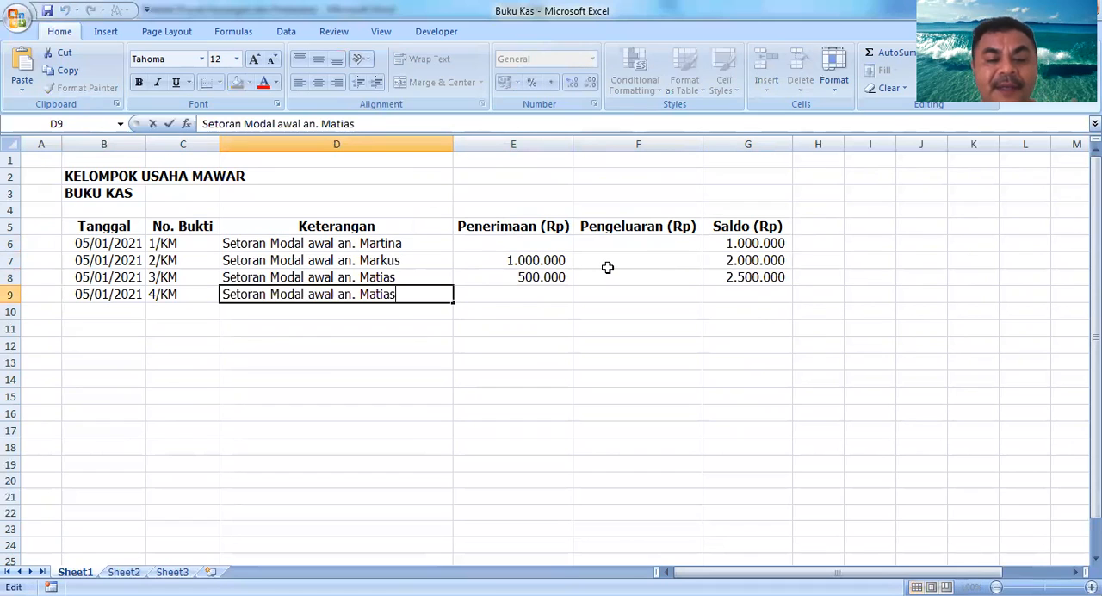
{"action": "key", "text": "BackSpace"}
{"action": "key", "text": "BackSpace"}
{"action": "key", "text": "BackSpace"}
{"action": "key", "text": "BackSpace"}
{"action": "key", "text": "BackSpace"}
{"action": "key", "text": "BackSpace"}
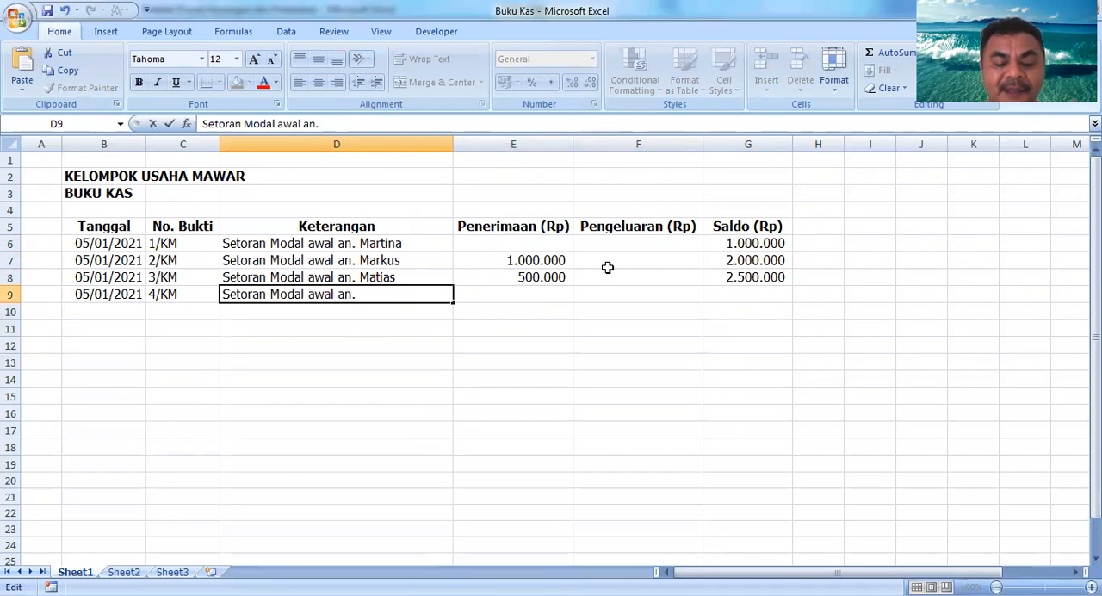
{"action": "type", "text": "Devi"}
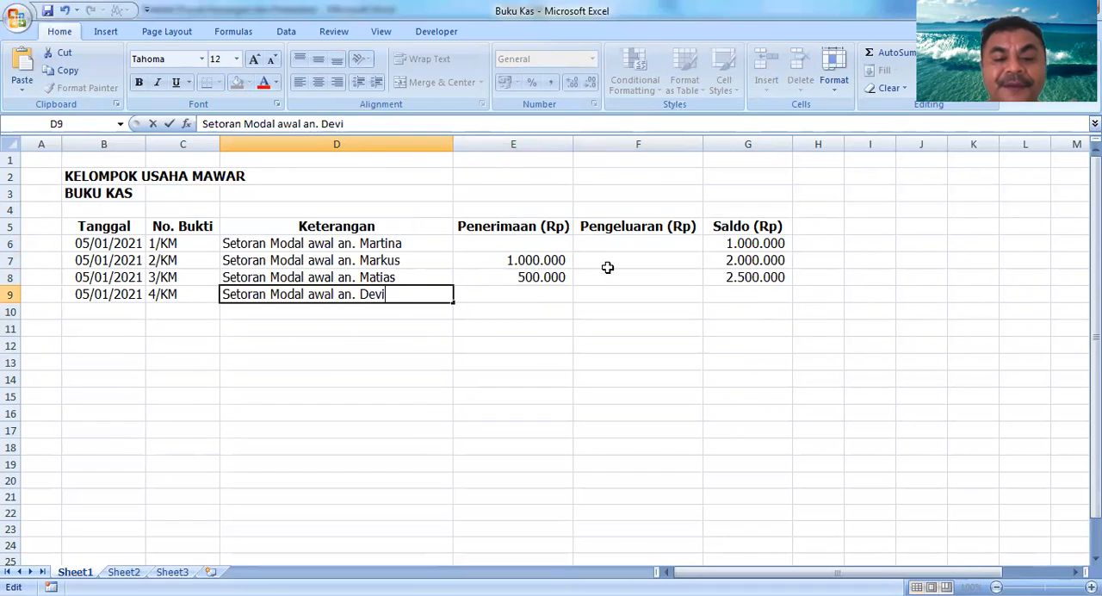
{"action": "key", "text": "Return"}
Step: Enter 1000000 as the receipt amount in E9 under Penerimaan (Rp)
{"action": "key", "text": "Up"}
{"action": "key", "text": "Right"}
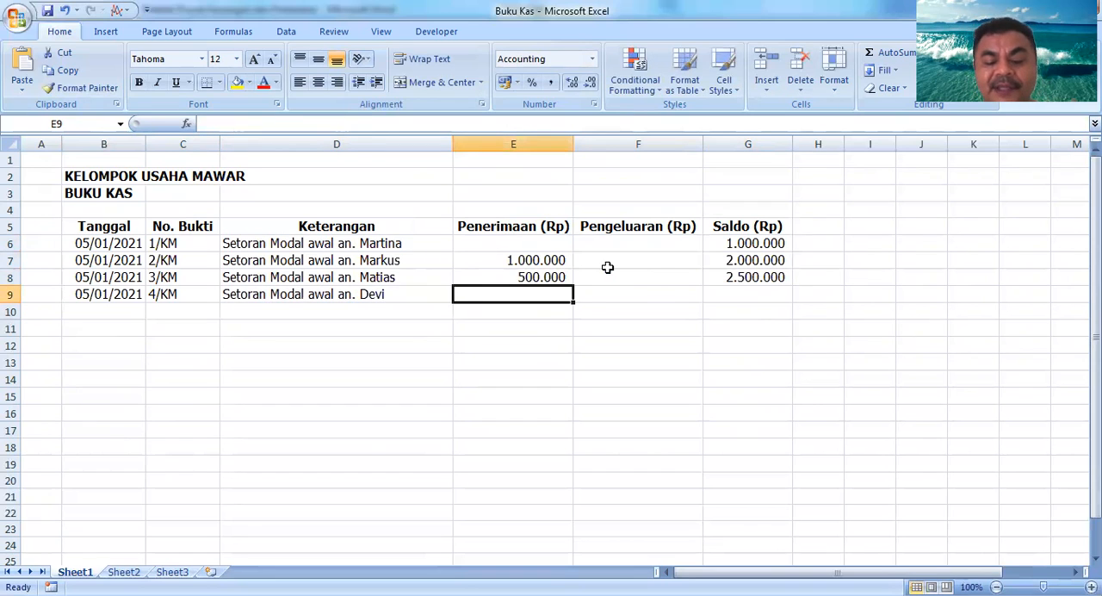
{"action": "type", "text": "1000000"}
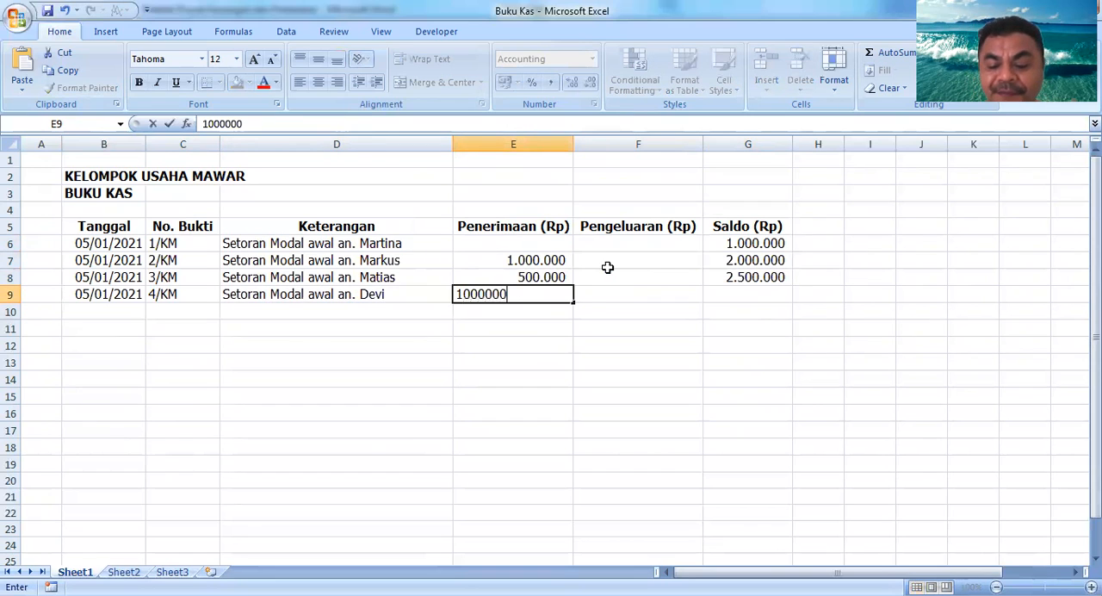
{"action": "key", "text": "Return"}
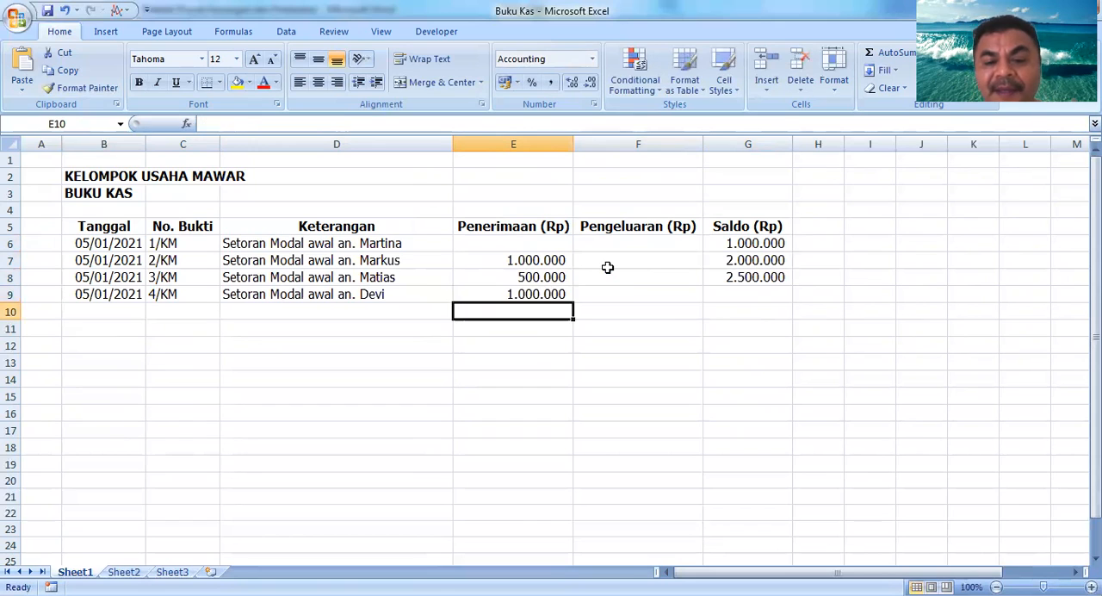
Step: Copy the balance formula from G8 down into G9
{"action": "key", "text": "Up"}
{"action": "key", "text": "Right"}
{"action": "key", "text": "Right"}
{"action": "key", "text": "Down"}
{"action": "key", "text": "Up"}
{"action": "key", "text": "Down"}
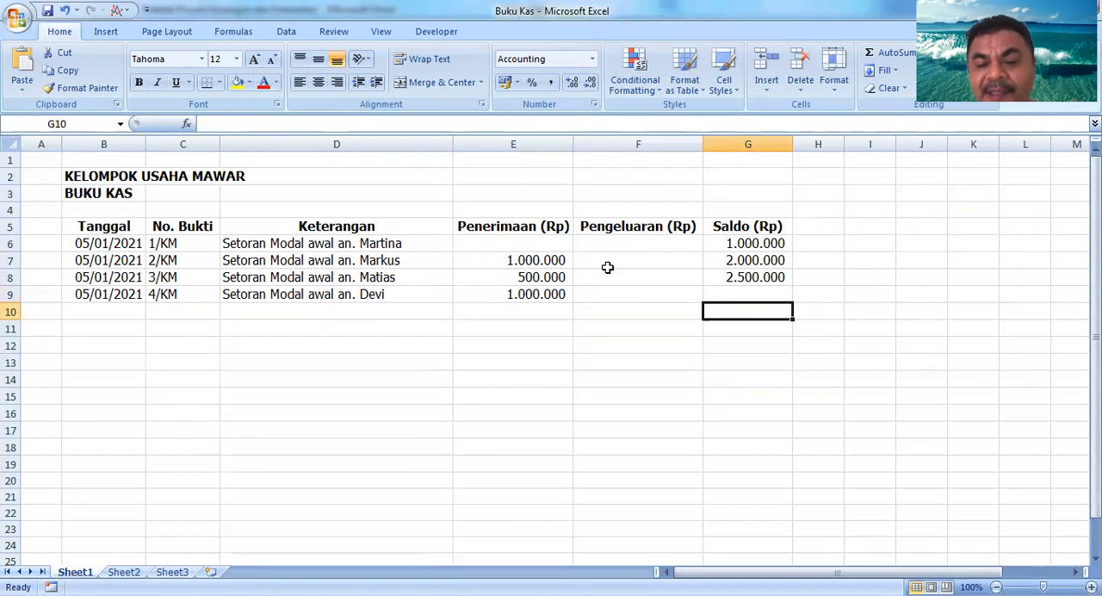
{"action": "key", "text": "Up"}
{"action": "key", "text": "Up"}
{"action": "key", "text": "Down"}
{"action": "key", "text": "Down"}
{"action": "key", "text": "Up"}
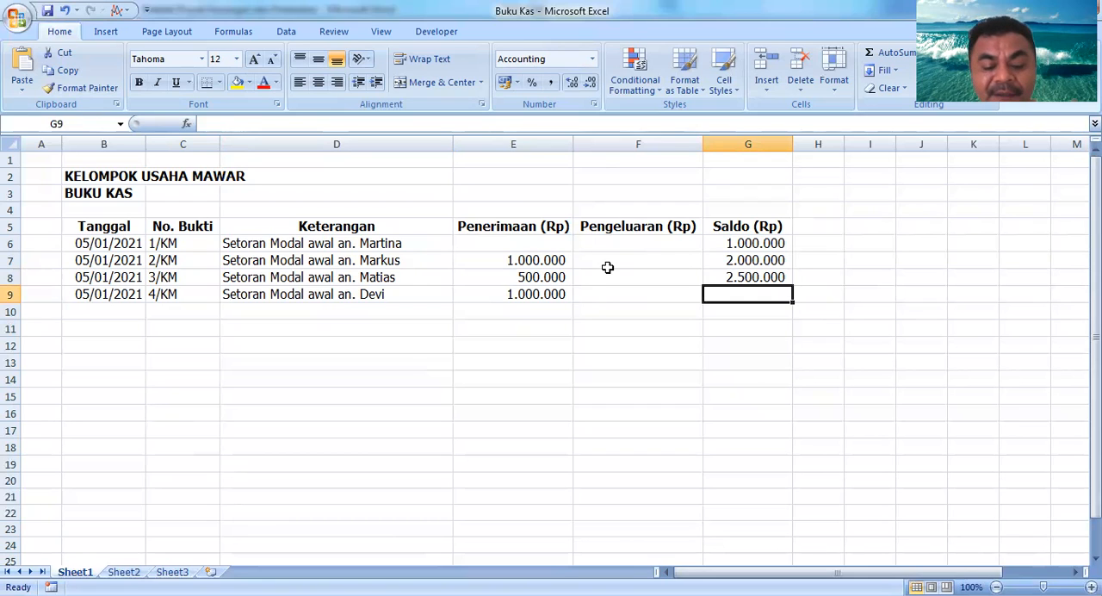
{"action": "key", "text": "ctrl+d"}
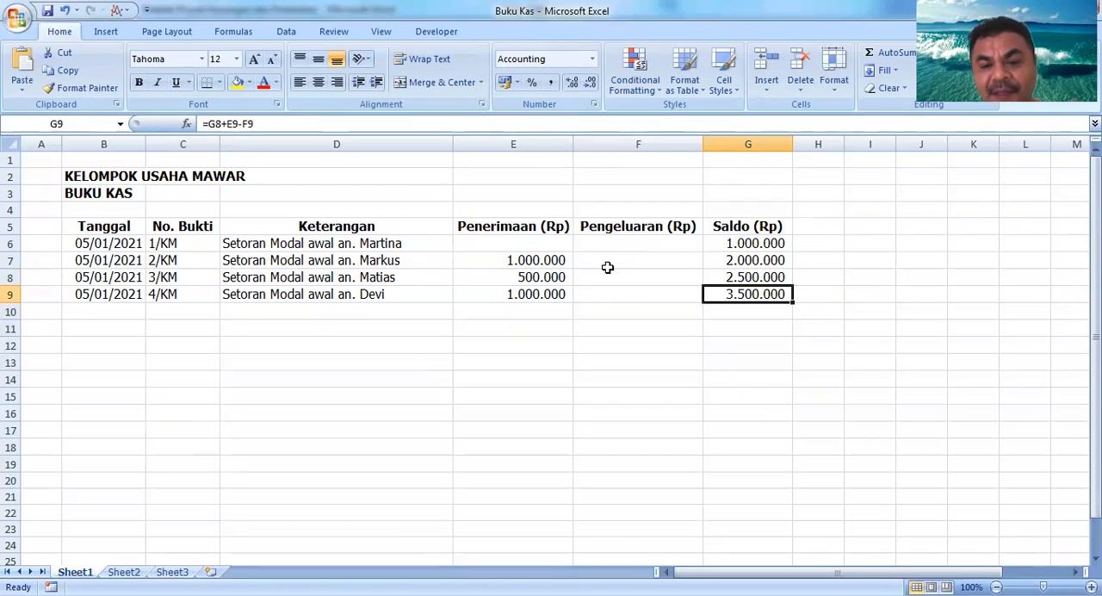
Step: Copy the date down into B10
{"action": "key", "text": "Down"}
{"action": "key", "text": "Left"}
{"action": "key", "text": "Left"}
{"action": "key", "text": "Left"}
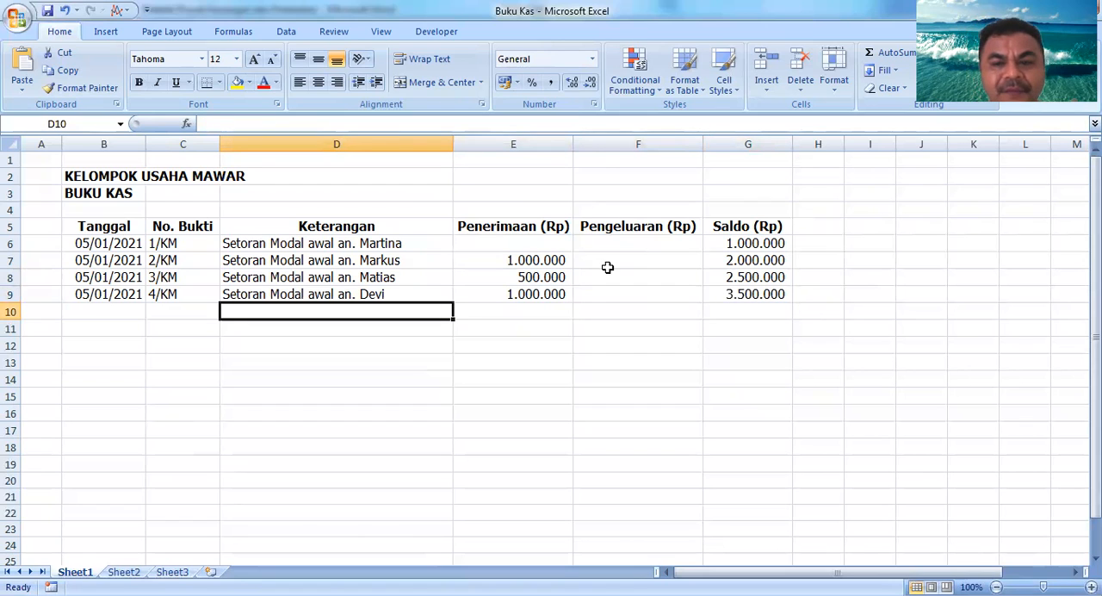
{"action": "key", "text": "Left"}
{"action": "key", "text": "Left"}
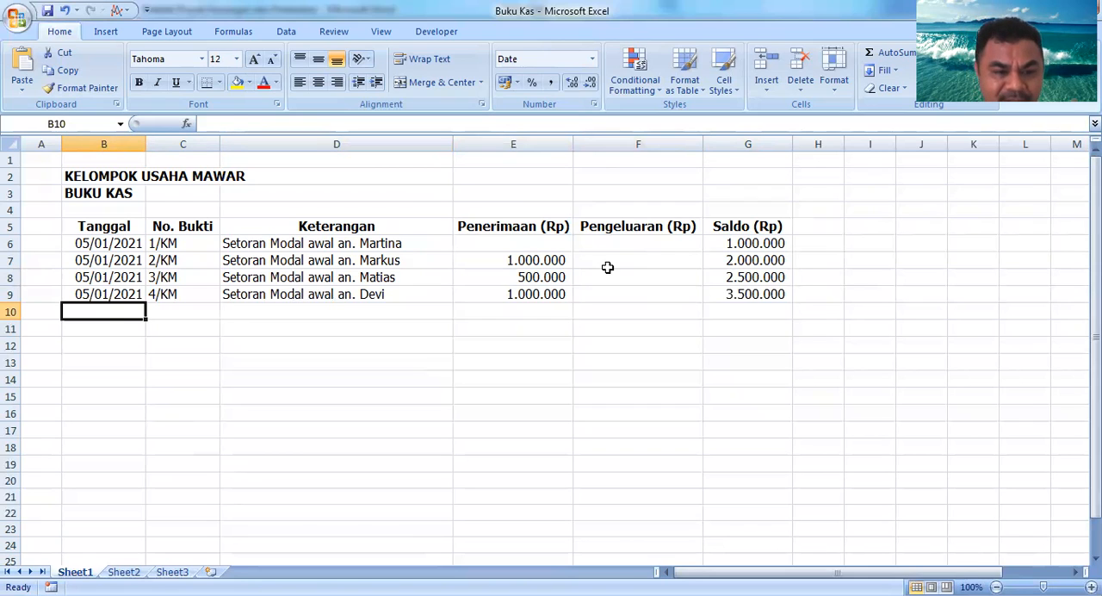
{"action": "key", "text": "ctrl+d"}
Step: Enter the payment receipt number 1/KK in C10
{"action": "key", "text": "Right"}
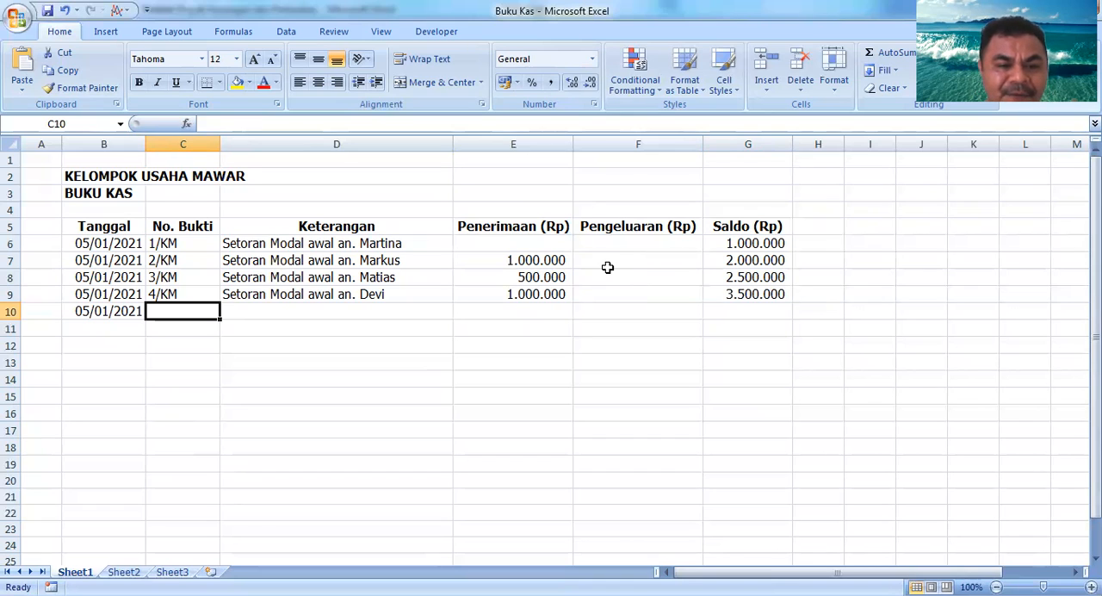
{"action": "type", "text": "1"}
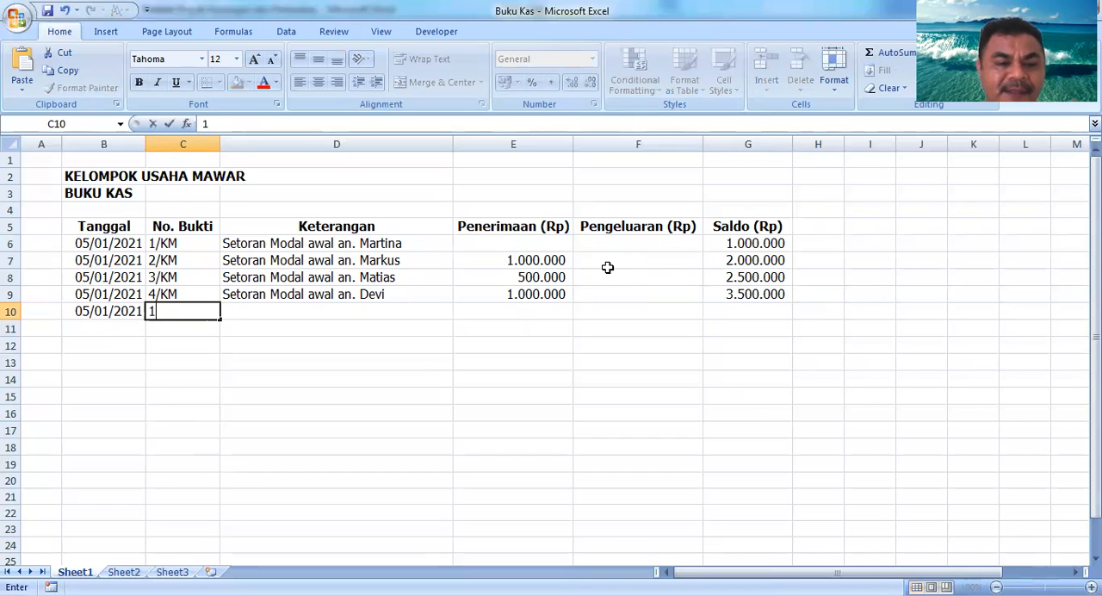
{"action": "type", "text": "/KK"}
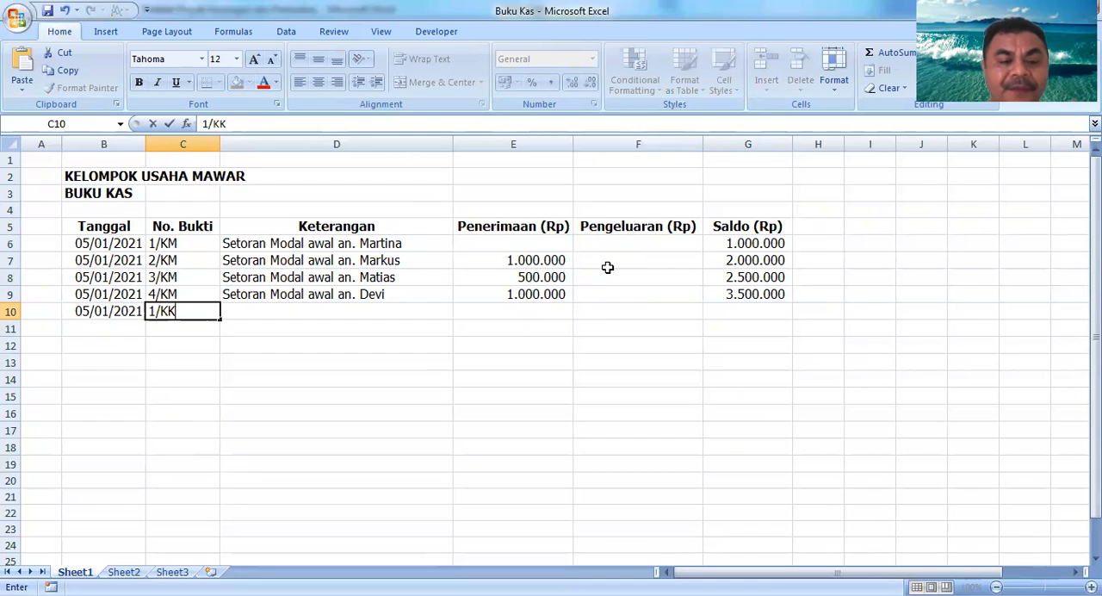
{"action": "key", "text": "Return"}
Step: Review the receipt numbers in the No. Bukti column
{"action": "key", "text": "Up"}
{"action": "key", "text": "Up"}
{"action": "key", "text": "Up"}
{"action": "key", "text": "Up"}
{"action": "key", "text": "Up"}
{"action": "key", "text": "Down"}
{"action": "key", "text": "Down"}
{"action": "key", "text": "Down"}
{"action": "key", "text": "Down"}
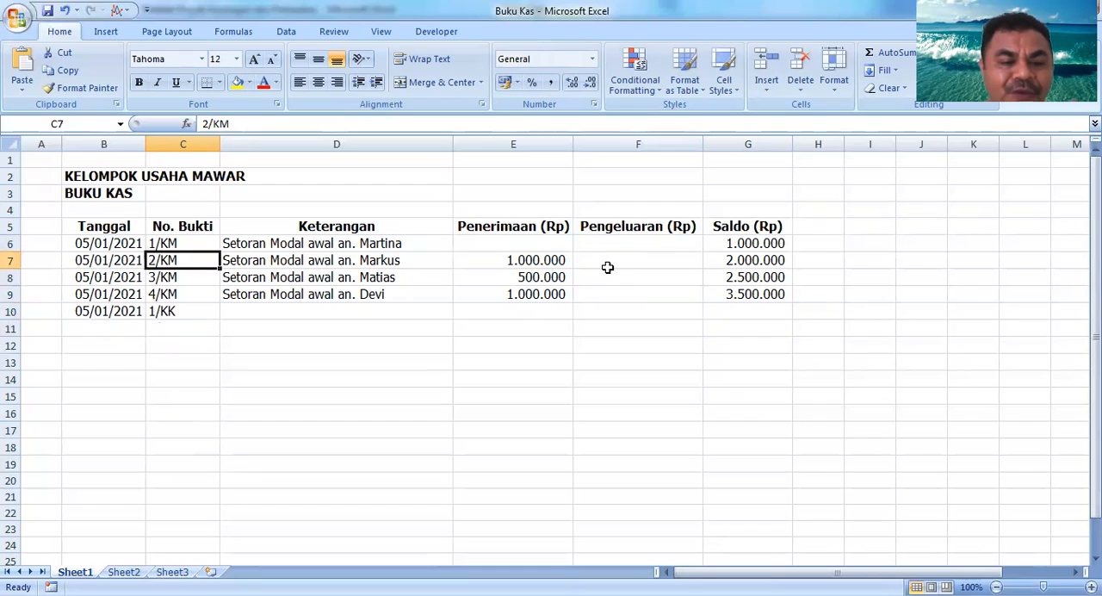
{"action": "key", "text": "Up"}
{"action": "key", "text": "Up"}
{"action": "key", "text": "Up"}
{"action": "key", "text": "Up"}
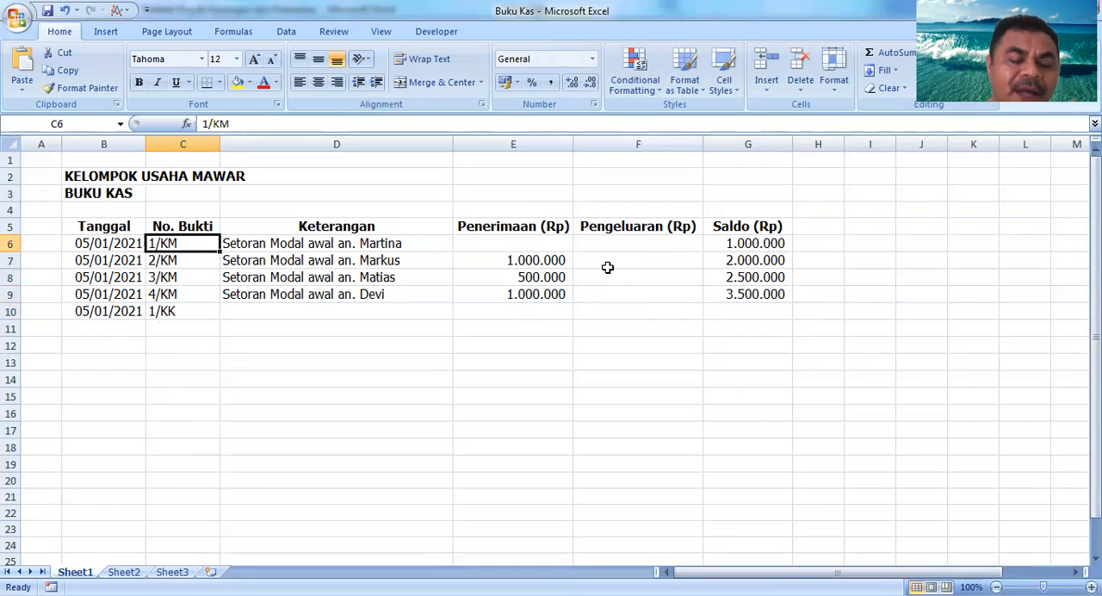
{"action": "key", "text": "Down"}
{"action": "key", "text": "Down"}
{"action": "key", "text": "Down"}
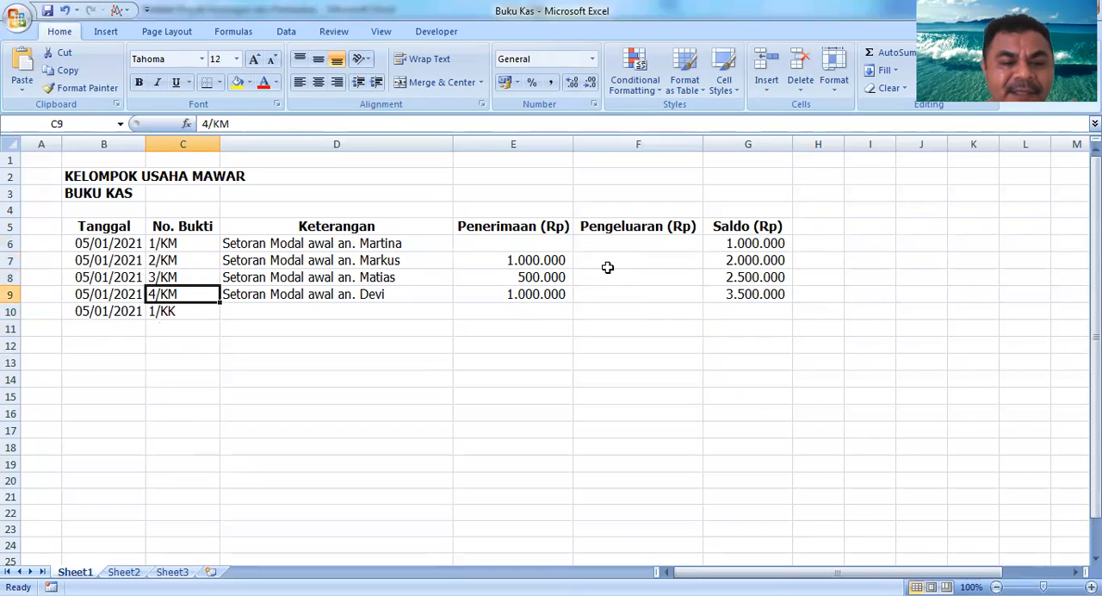
{"action": "key", "text": "Down"}
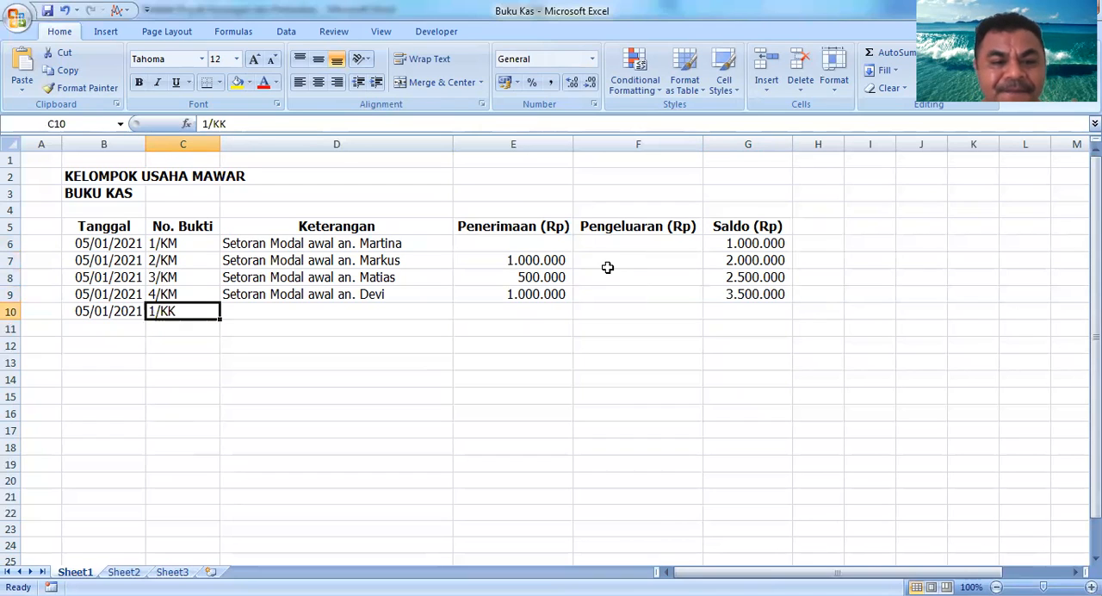
Step: Enter the description Pembelian Barang Dagangan in D10
{"action": "key", "text": "Right"}
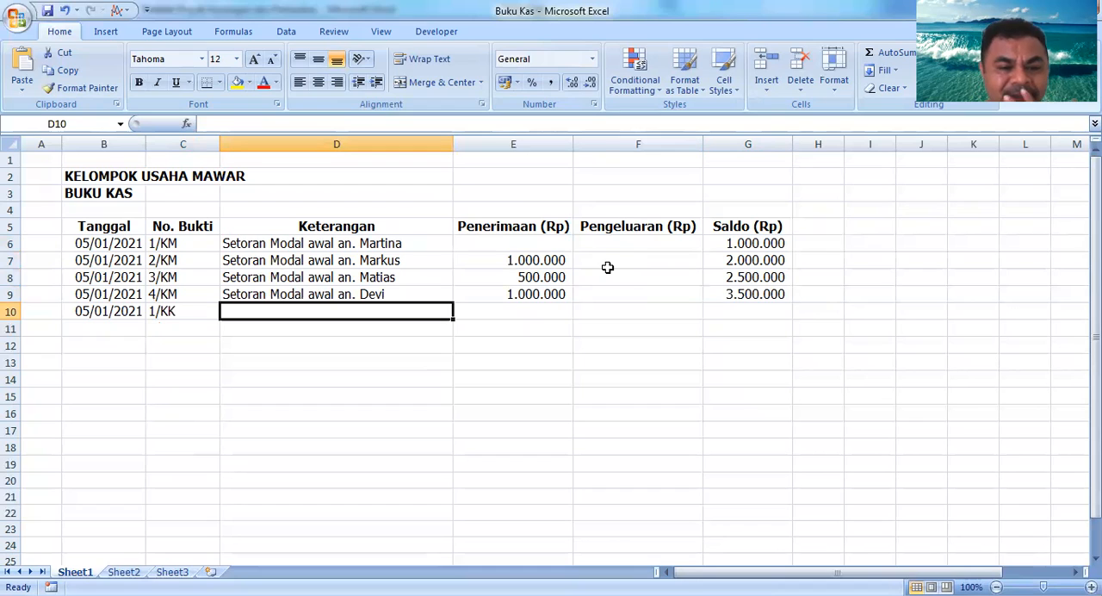
{"action": "type", "text": "Pembe"}
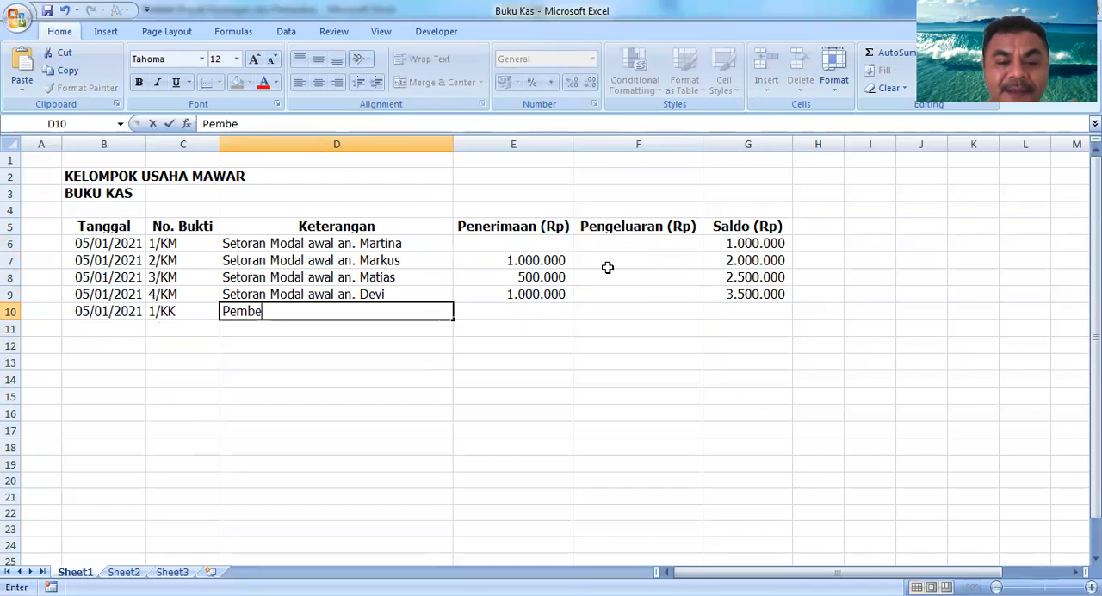
{"action": "type", "text": "lian Baran"}
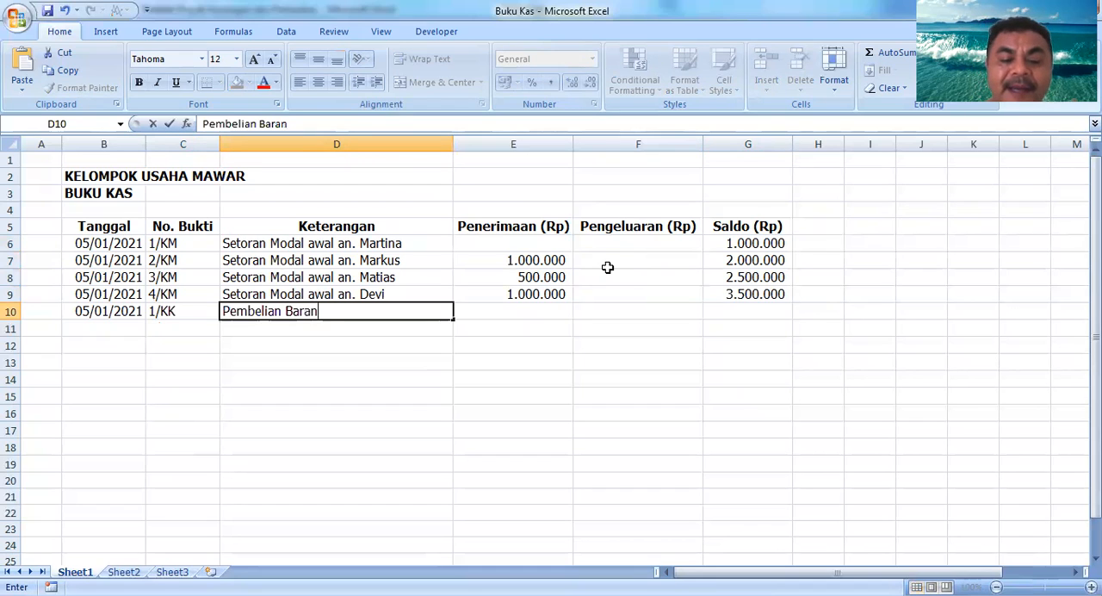
{"action": "type", "text": "g Dagang"}
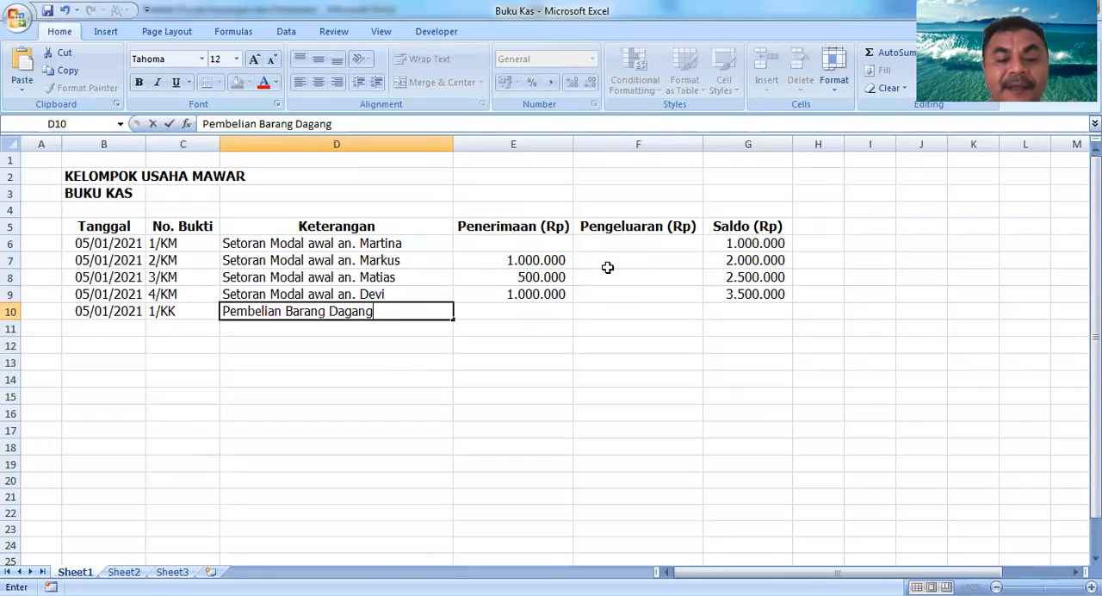
{"action": "type", "text": "an"}
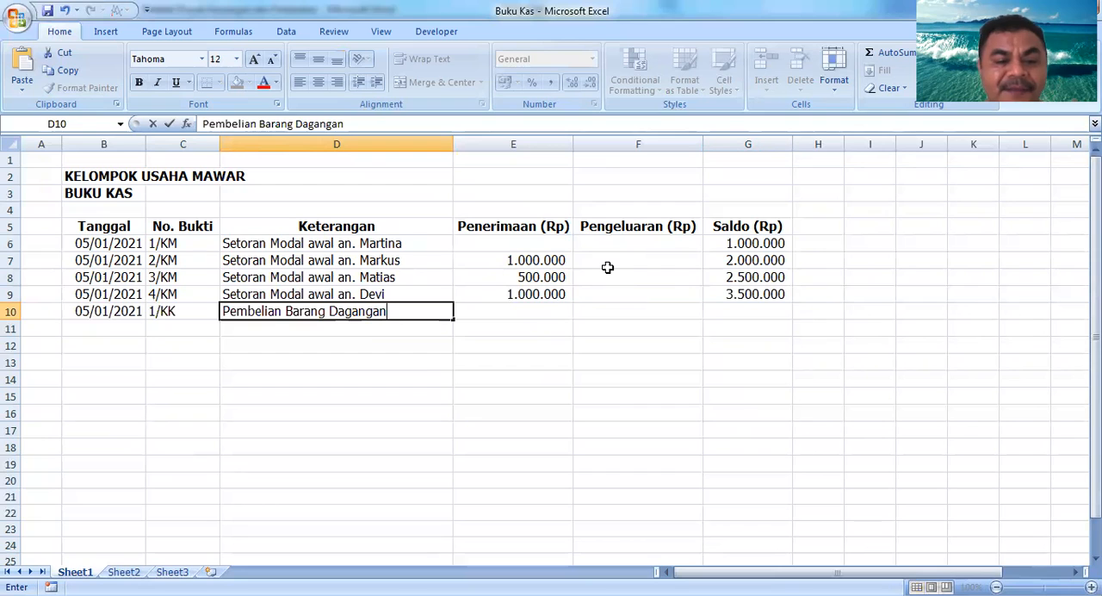
{"action": "key", "text": "Return"}
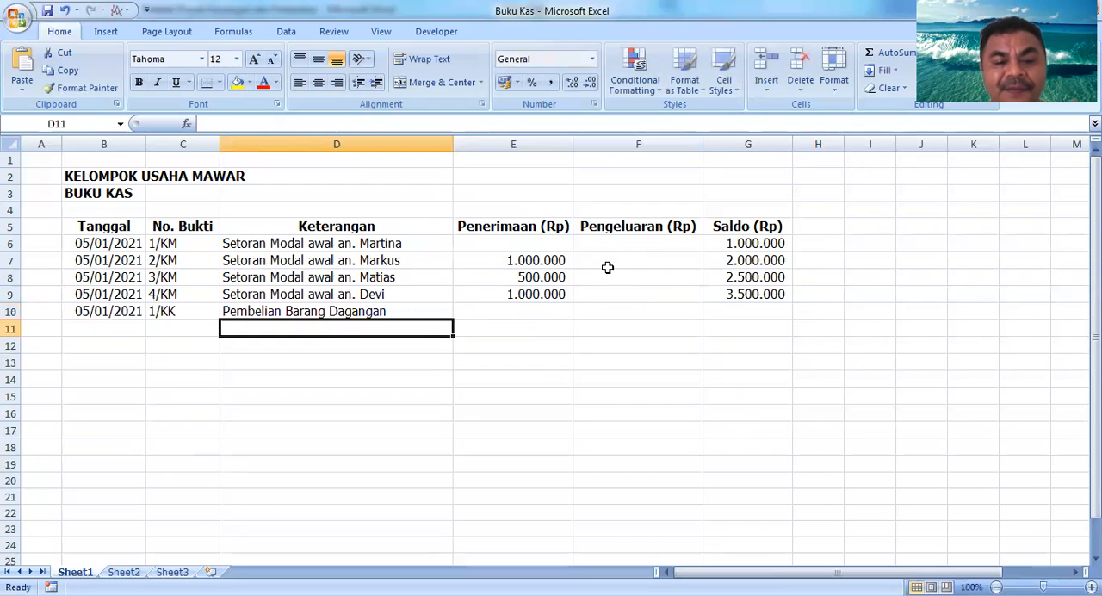
Step: Enter 2.000.000 as the payment amount in F10 under Pengeluaran (Rp)
{"action": "key", "text": "Up"}
{"action": "key", "text": "Right"}
{"action": "key", "text": "Right"}
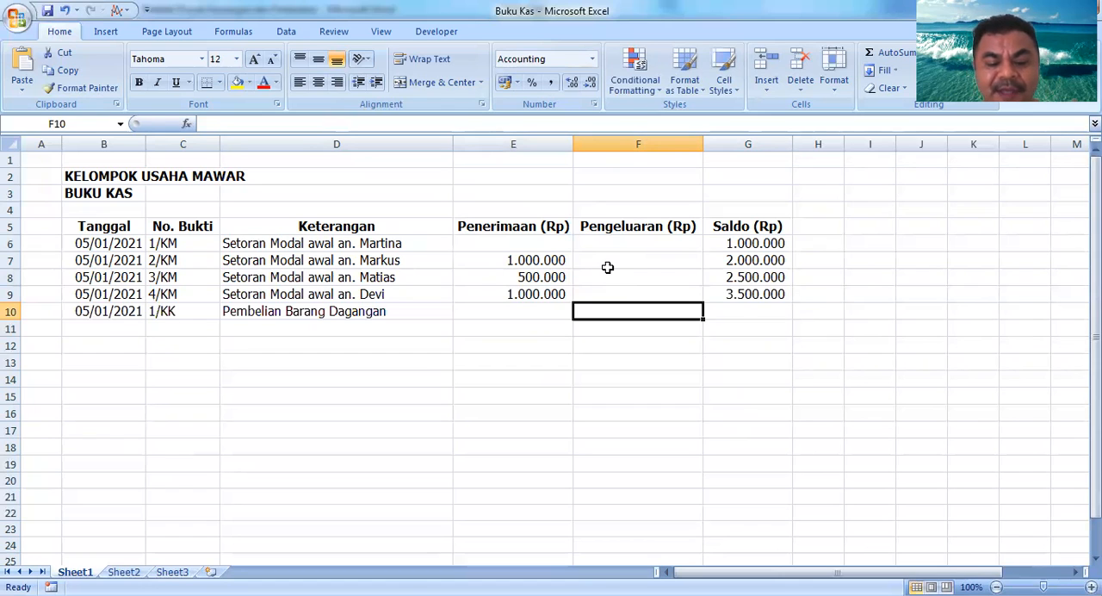
{"action": "type", "text": "2.000.00"}
{"action": "type", "text": "0"}
{"action": "key", "text": "Return"}
Step: Copy the balance formula from G9 down into G10
{"action": "key", "text": "Up"}
{"action": "key", "text": "Right"}
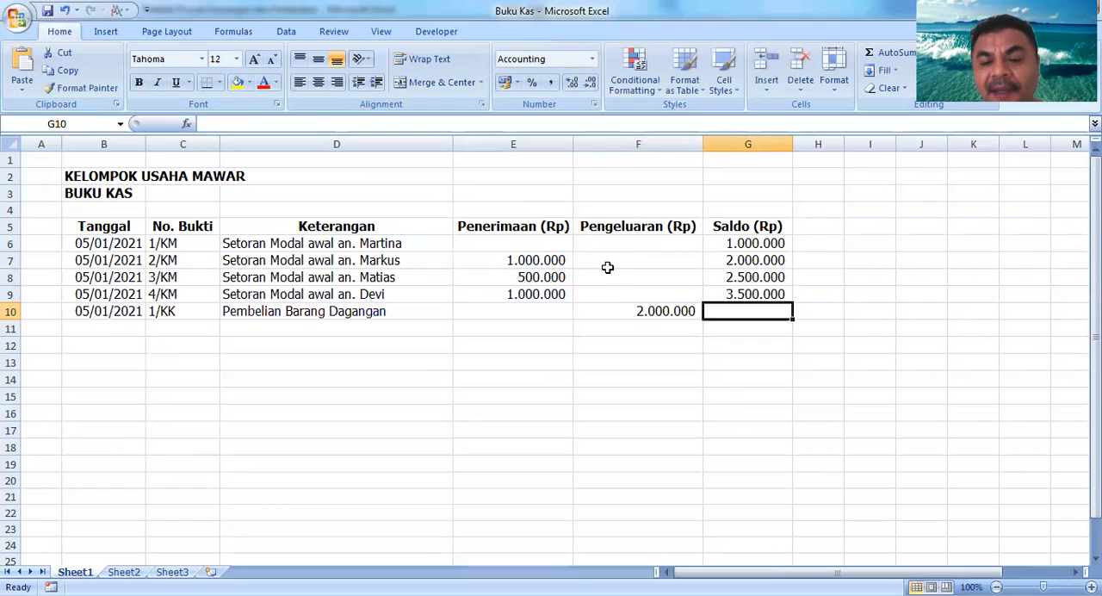
{"action": "key", "text": "Up"}
{"action": "key", "text": "Down"}
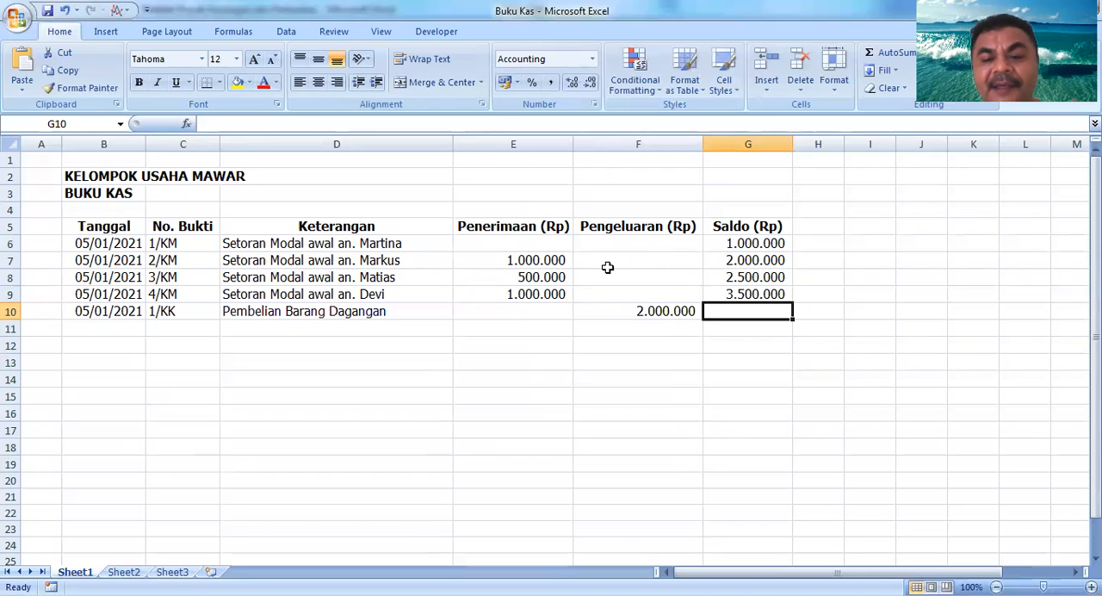
{"action": "key", "text": "Down"}
{"action": "key", "text": "Up"}
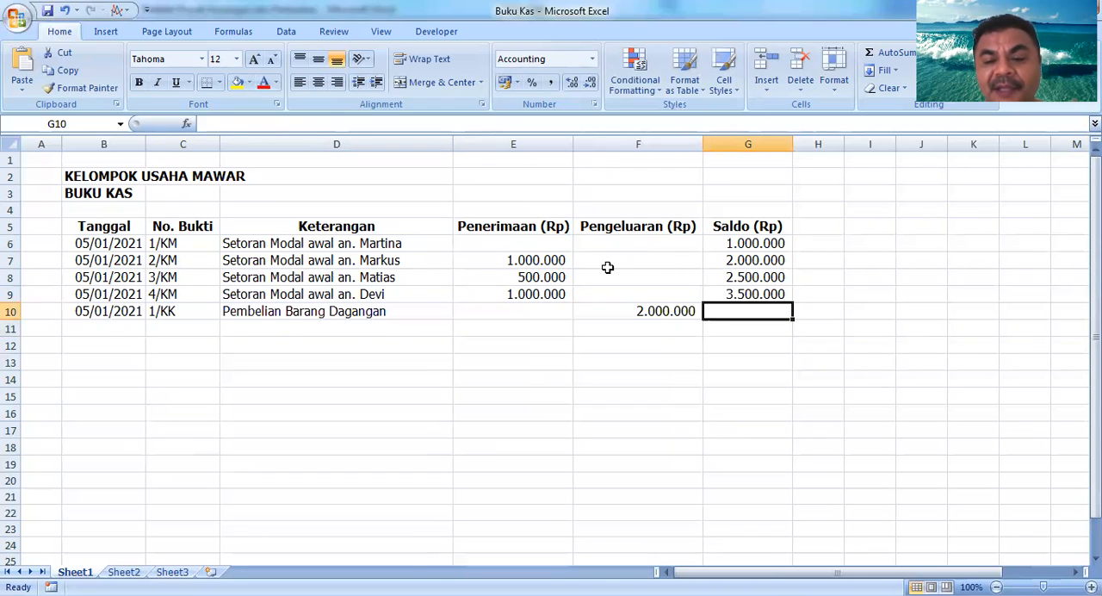
{"action": "key", "text": "ctrl+d"}
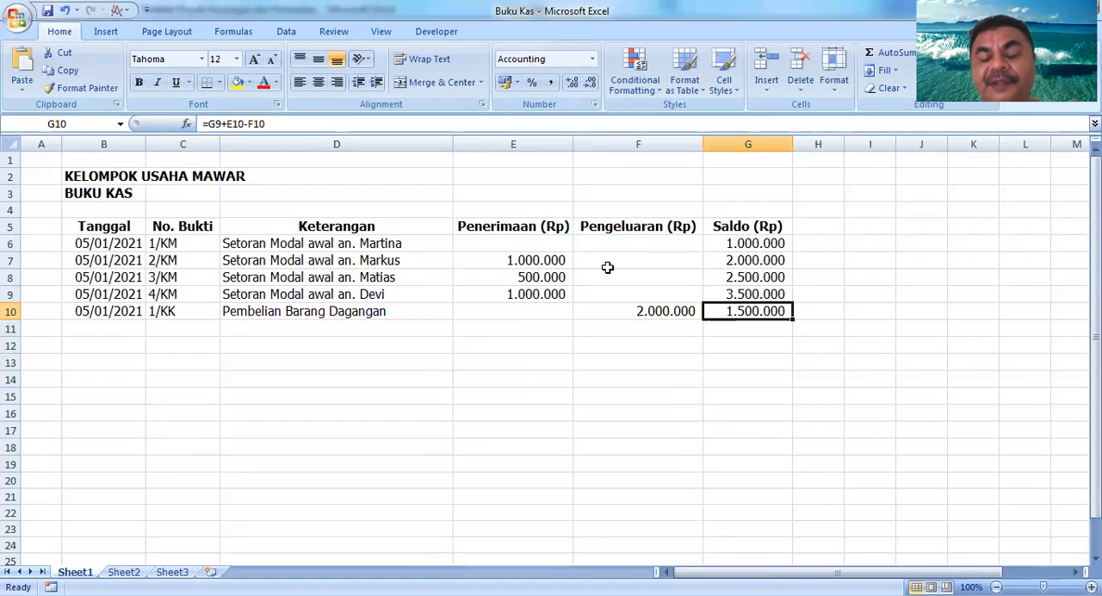
Step: Copy the date down into B11
{"action": "key", "text": "Down"}
{"action": "key", "text": "Left"}
{"action": "key", "text": "Left"}
{"action": "key", "text": "Left"}
{"action": "key", "text": "Left"}
{"action": "key", "text": "Left"}
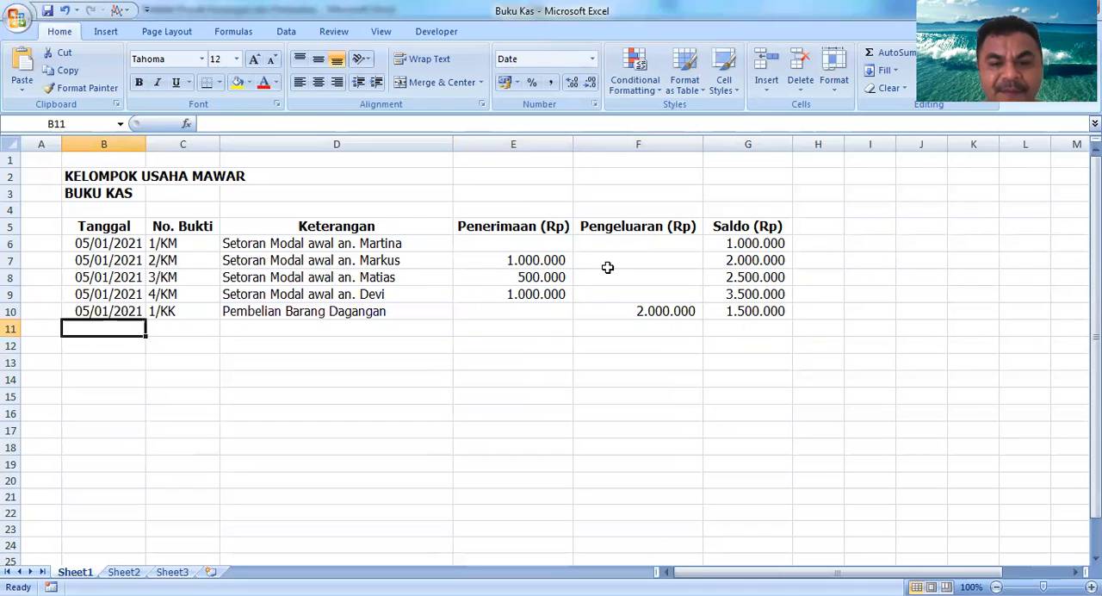
{"action": "key", "text": "ctrl+d"}
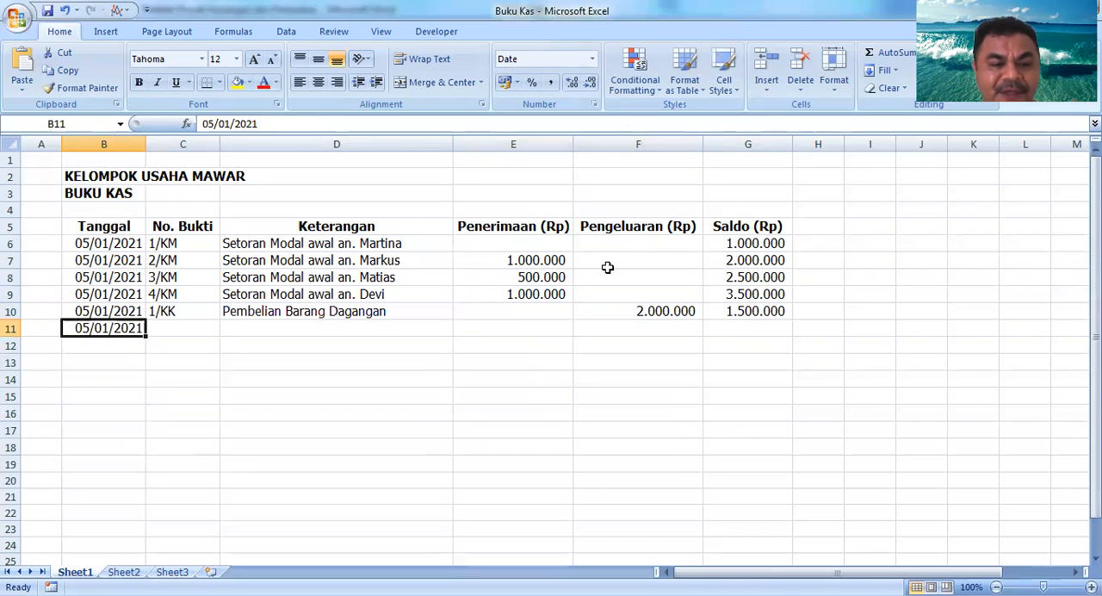
Step: Enter the receipt number 2/KK in C11
{"action": "key", "text": "Right"}
{"action": "type", "text": "2/KK"}
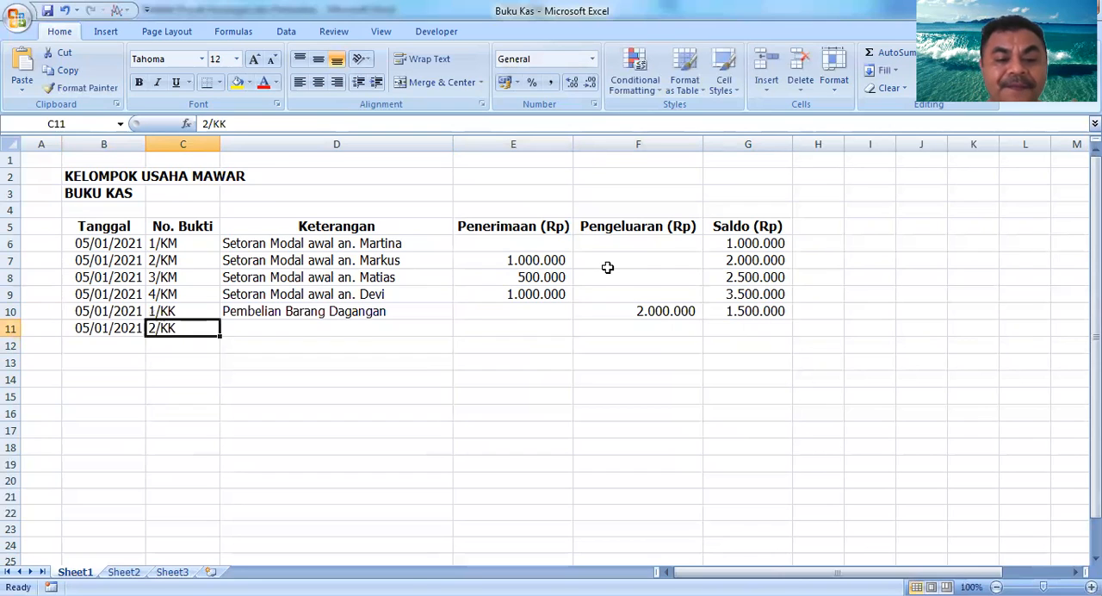
{"action": "key", "text": "Right"}
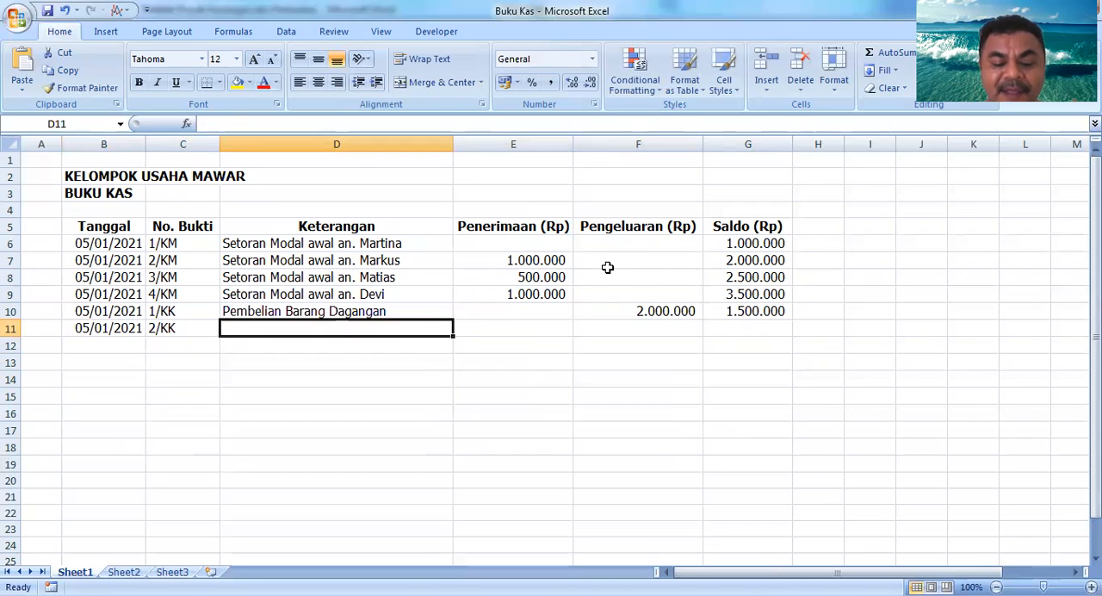
Step: Enter the description Transportasi Pembelian Barang Dagangan in D11
{"action": "type", "text": "Transportasi Pembelian Barang Dagangan"}
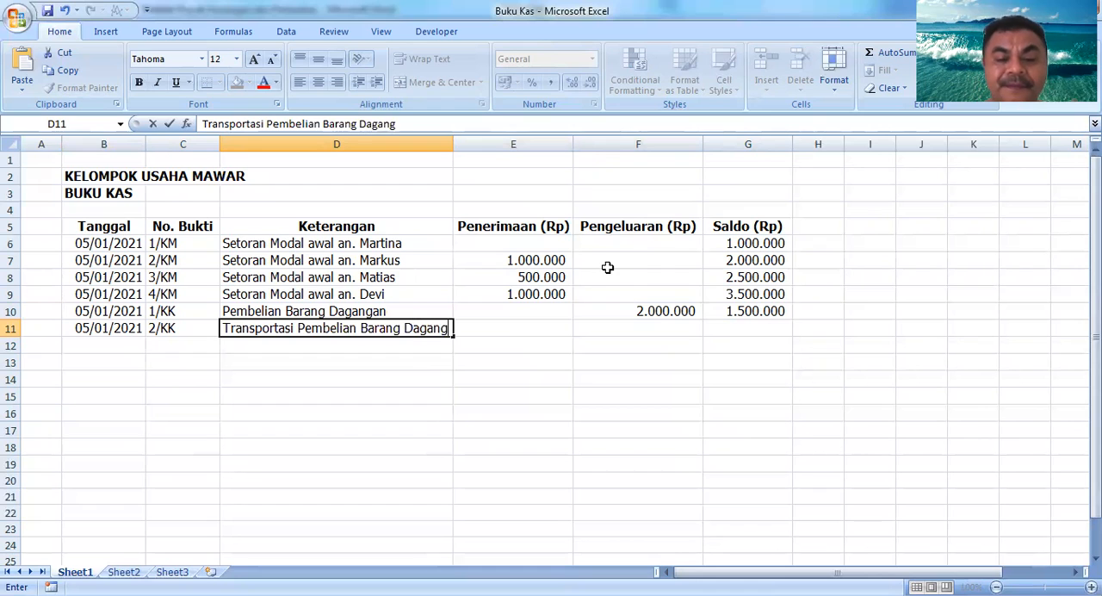
{"action": "key", "text": "Return"}
Step: Enter 500000 as the payment amount in F11 under Pengeluaran (Rp)
{"action": "key", "text": "Up"}
{"action": "key", "text": "Right"}
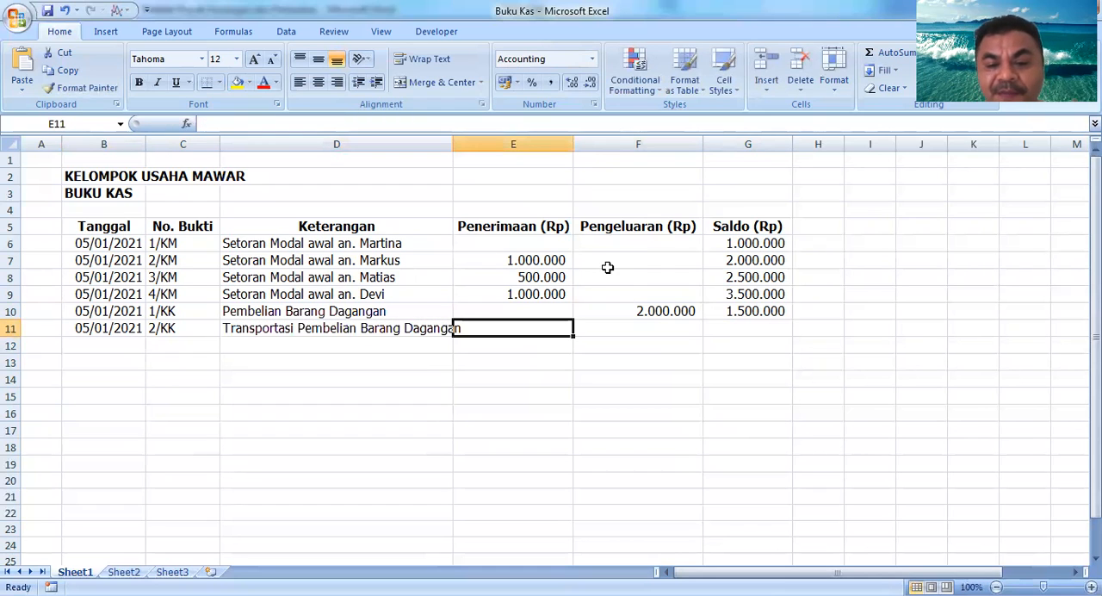
{"action": "key", "text": "Right"}
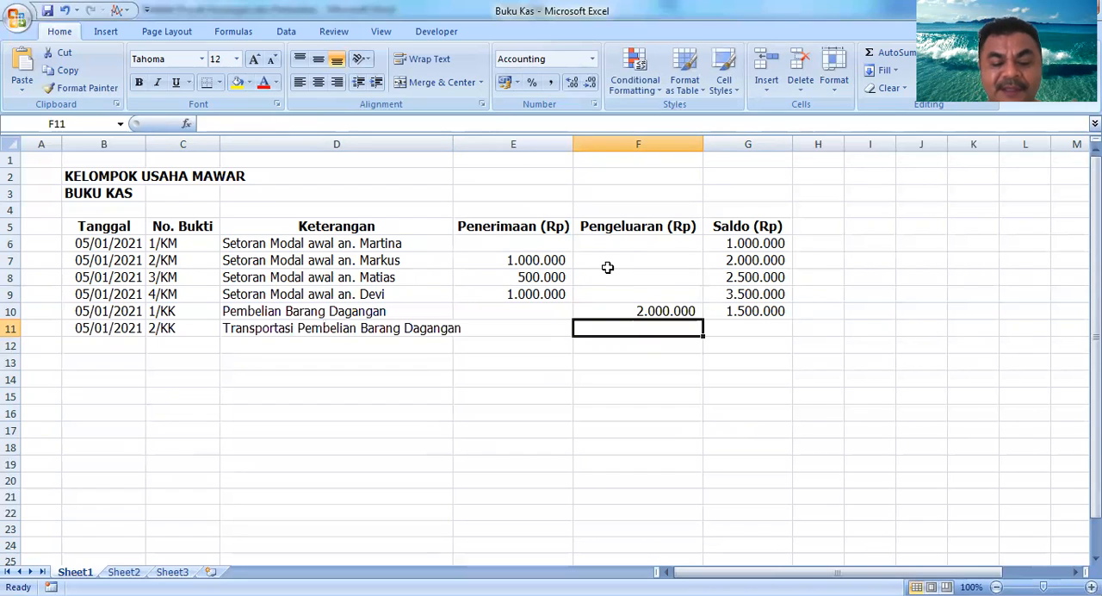
{"action": "type", "text": "500000"}
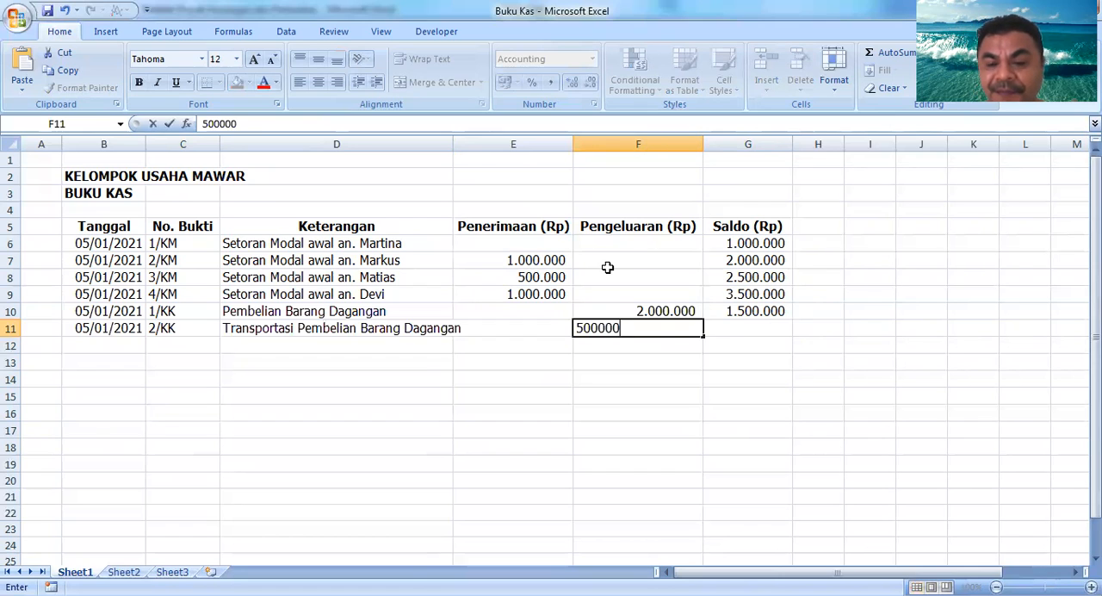
{"action": "key", "text": "Tab"}
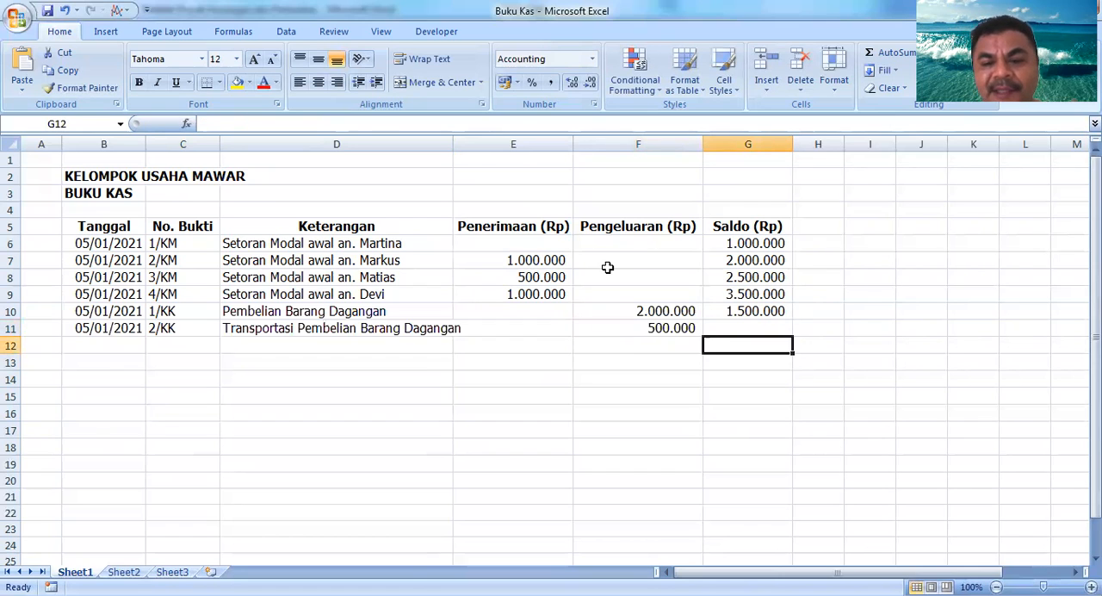
Step: Copy the balance formula from G10 down into G11
{"action": "key", "text": "ctrl+d"}
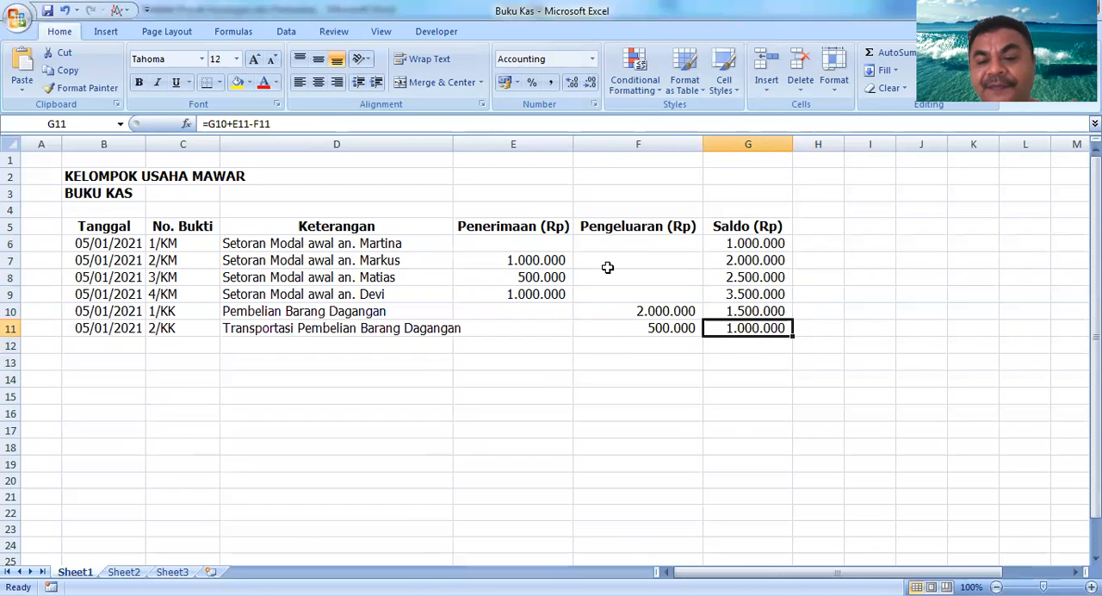
{"action": "key", "text": "Return"}
{"action": "key", "text": "Up"}
{"action": "key", "text": "Up"}
{"action": "key", "text": "Down"}
{"action": "key", "text": "Left"}
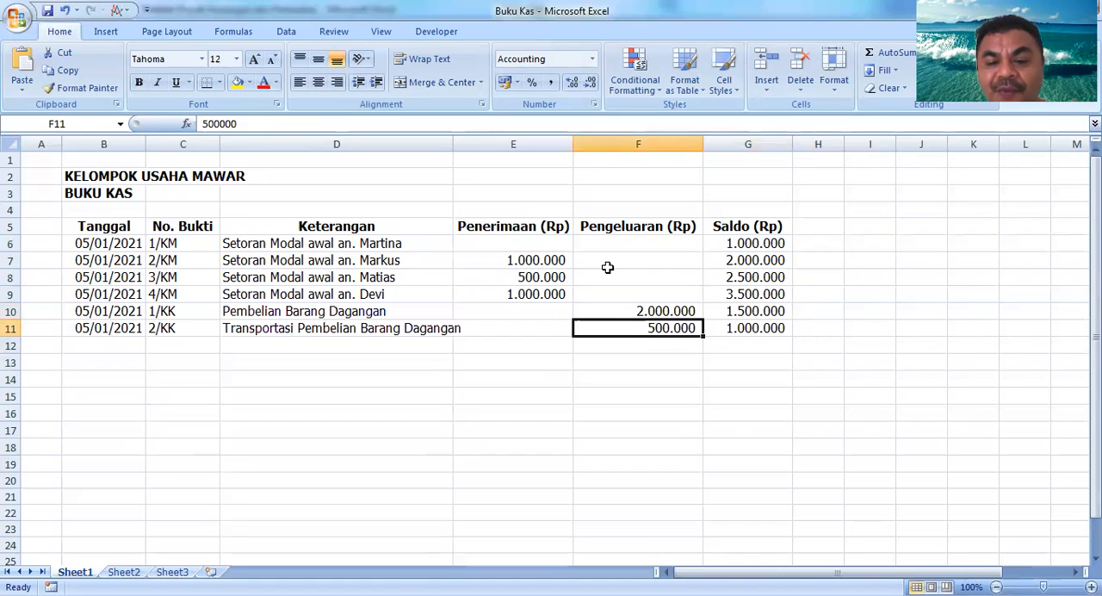
{"action": "key", "text": "Right"}
{"action": "key", "text": "Down"}
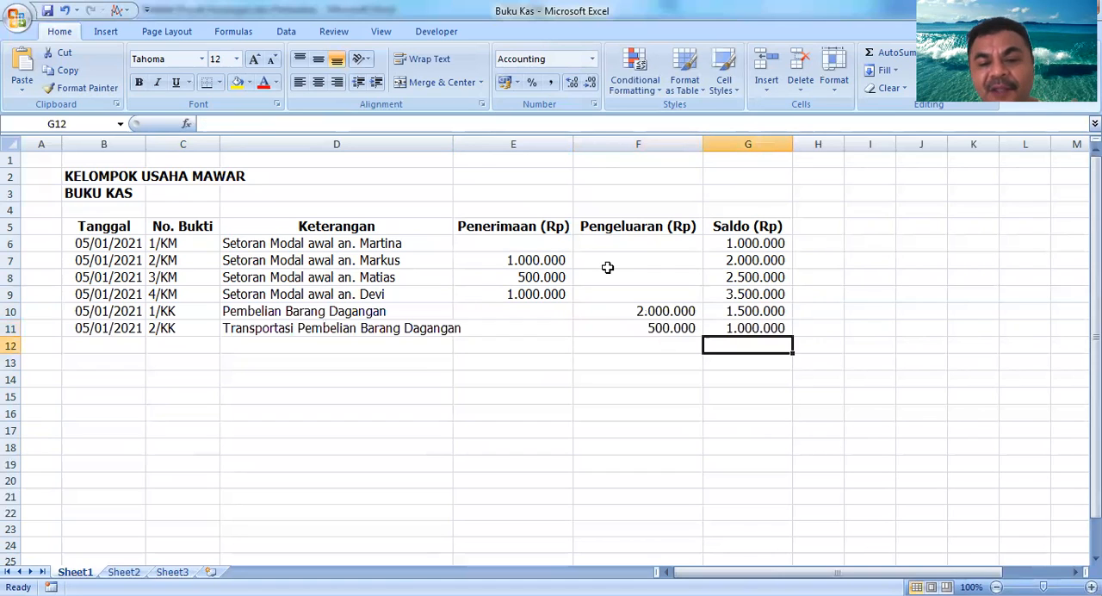
{"action": "key", "text": "Left"}
{"action": "key", "text": "Left"}
{"action": "key", "text": "Left"}
{"action": "key", "text": "Left"}
{"action": "key", "text": "Left"}
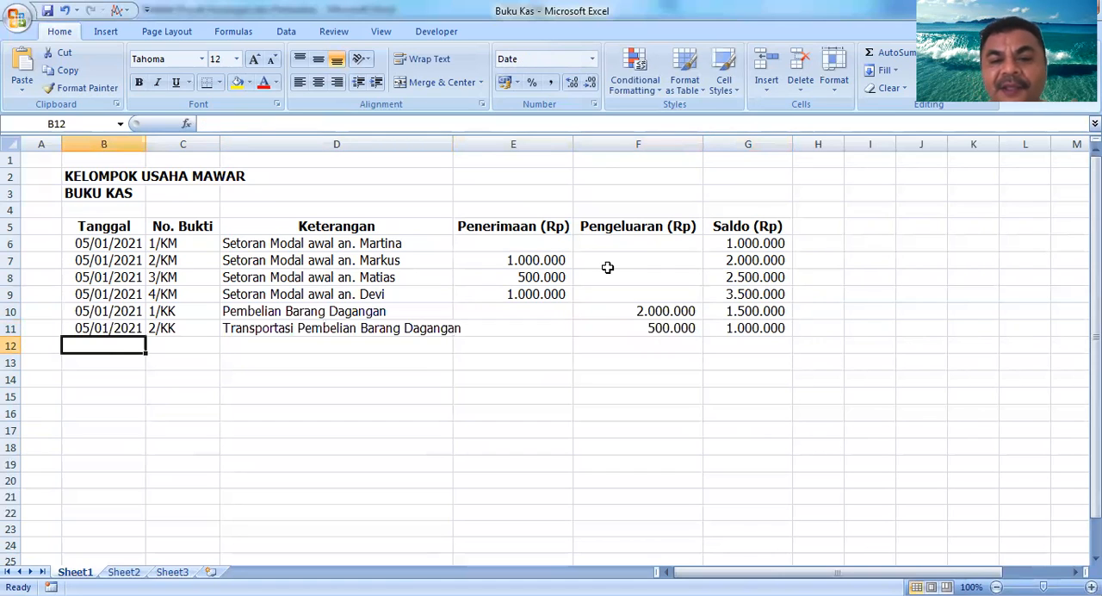
{"action": "key", "text": "Right"}
{"action": "key", "text": "Right"}
{"action": "key", "text": "Right"}
{"action": "key", "text": "Right"}
{"action": "key", "text": "Right"}
{"action": "key", "text": "Right"}
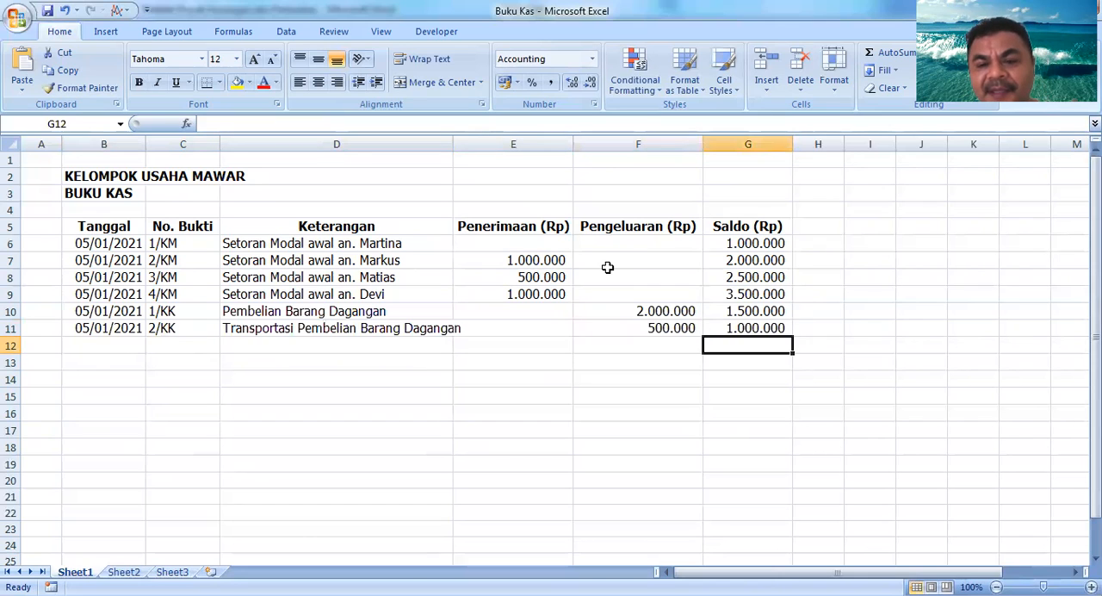
{"action": "key", "text": "Up"}
{"action": "key", "text": "Up"}
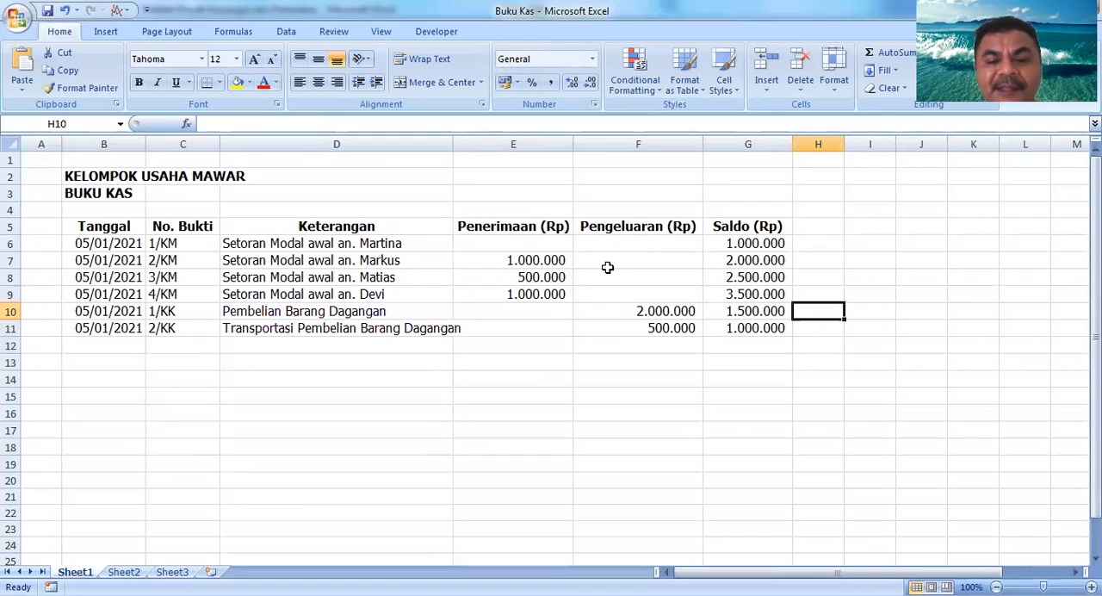
Step: Review the cash book rows and the running balance formulas in the Saldo (Rp) column
{"action": "key", "text": "Down"}
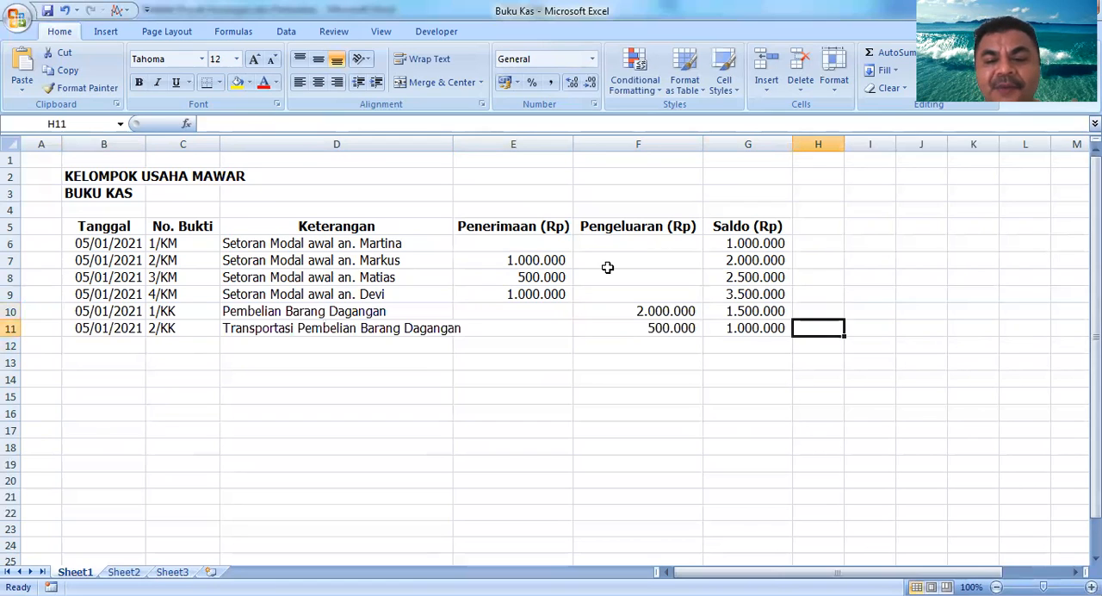
{"action": "key", "text": "Left"}
{"action": "key", "text": "Left"}
{"action": "key", "text": "Left"}
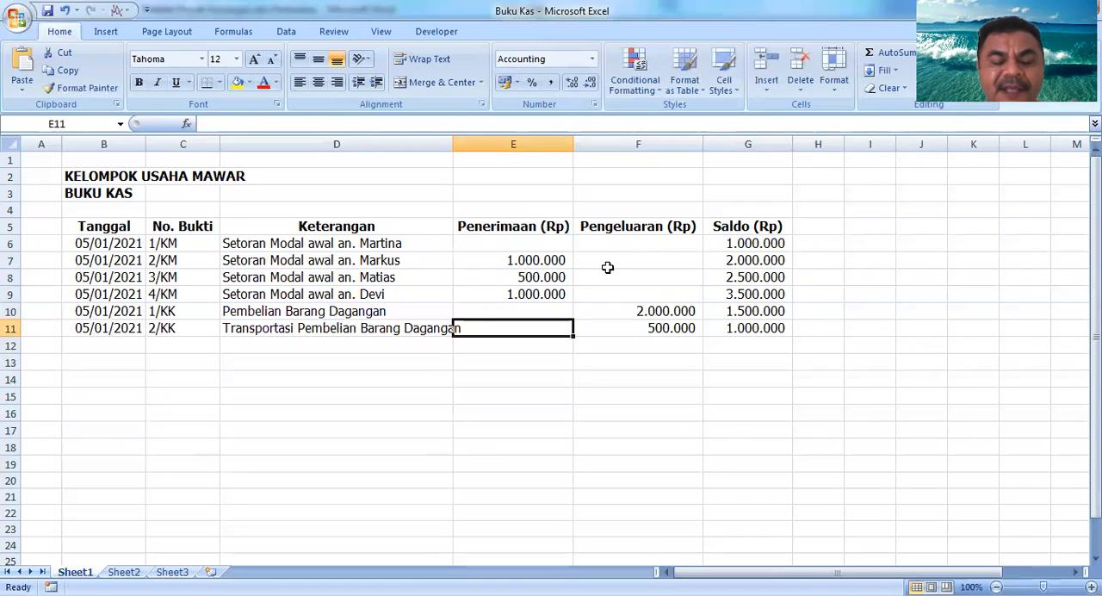
{"action": "key", "text": "Left"}
{"action": "key", "text": "Up"}
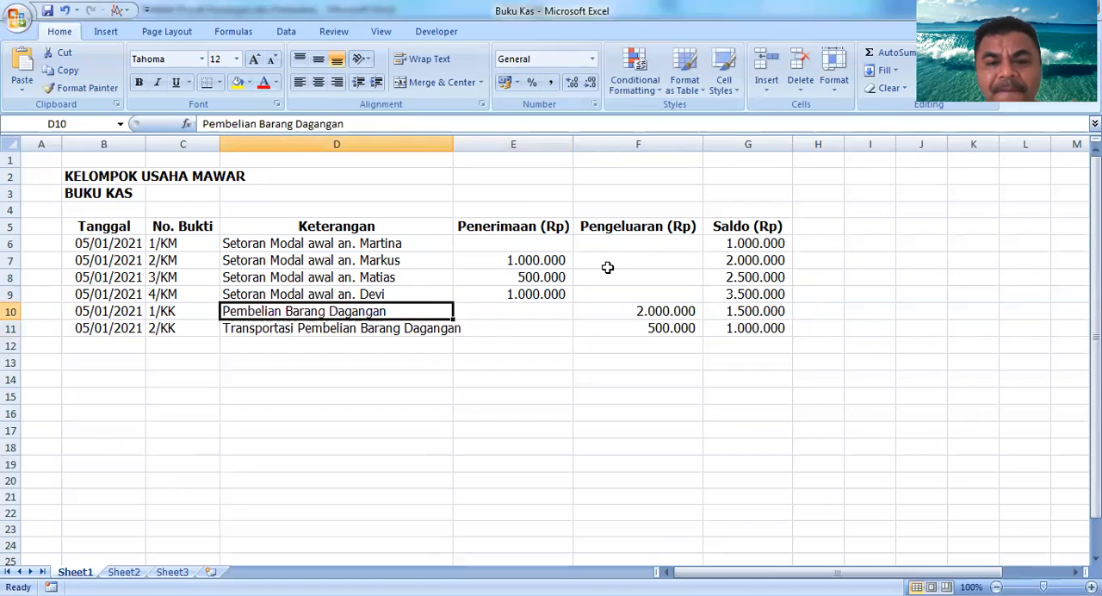
{"action": "key", "text": "Up"}
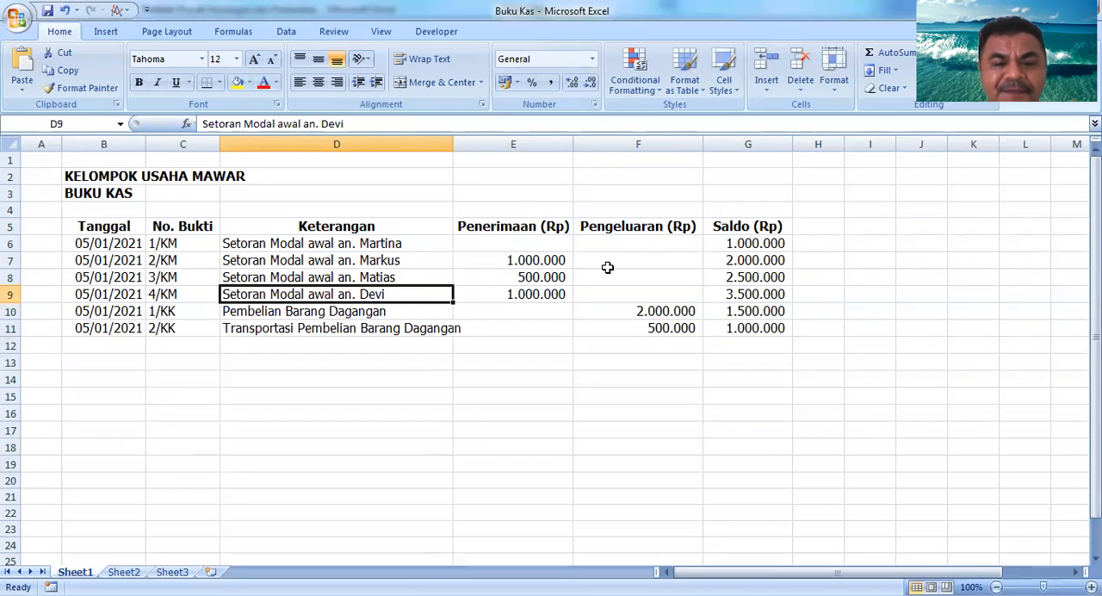
{"action": "key", "text": "Up"}
{"action": "key", "text": "Down"}
{"action": "key", "text": "Down"}
{"action": "key", "text": "Down"}
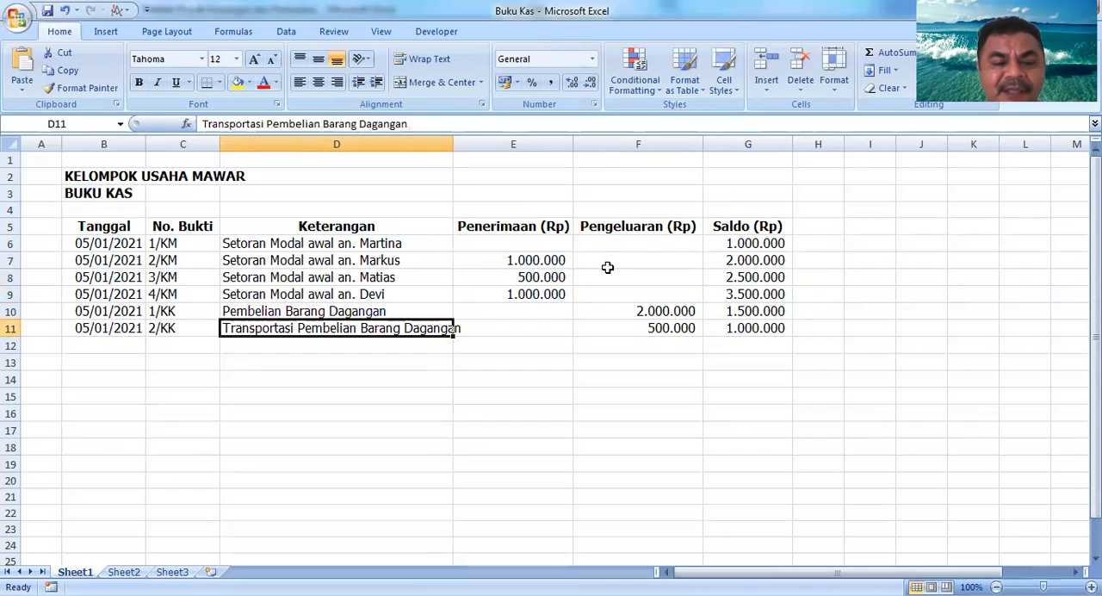
{"action": "key", "text": "Left"}
{"action": "key", "text": "Right"}
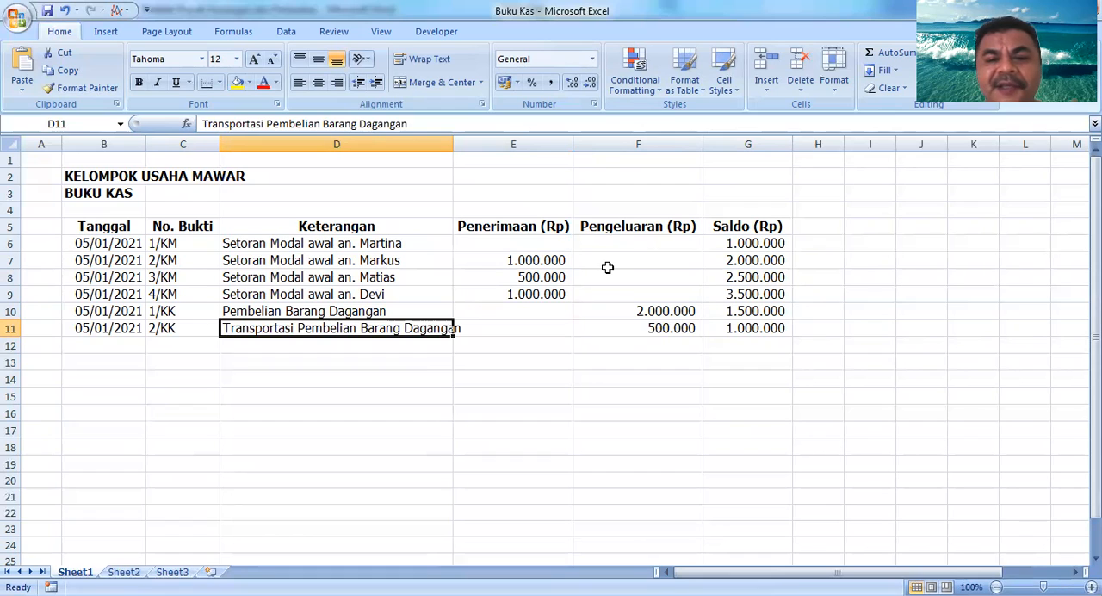
{"action": "key", "text": "Right"}
{"action": "key", "text": "Right"}
{"action": "key", "text": "Right"}
{"action": "key", "text": "Up"}
{"action": "key", "text": "Up"}
{"action": "key", "text": "Up"}
{"action": "key", "text": "Up"}
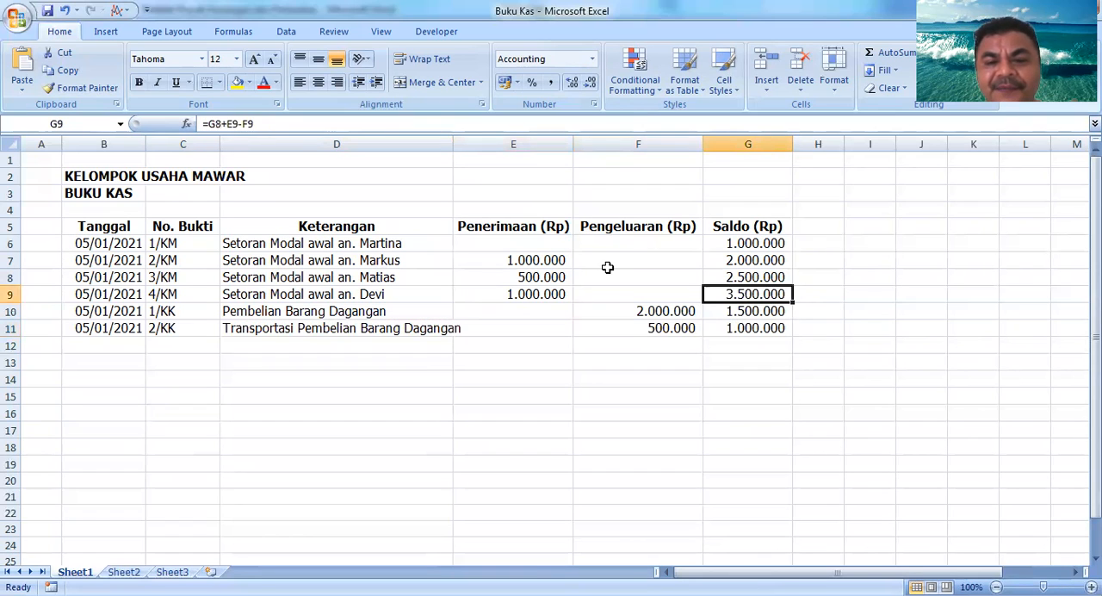
{"action": "key", "text": "Up"}
{"action": "key", "text": "Down"}
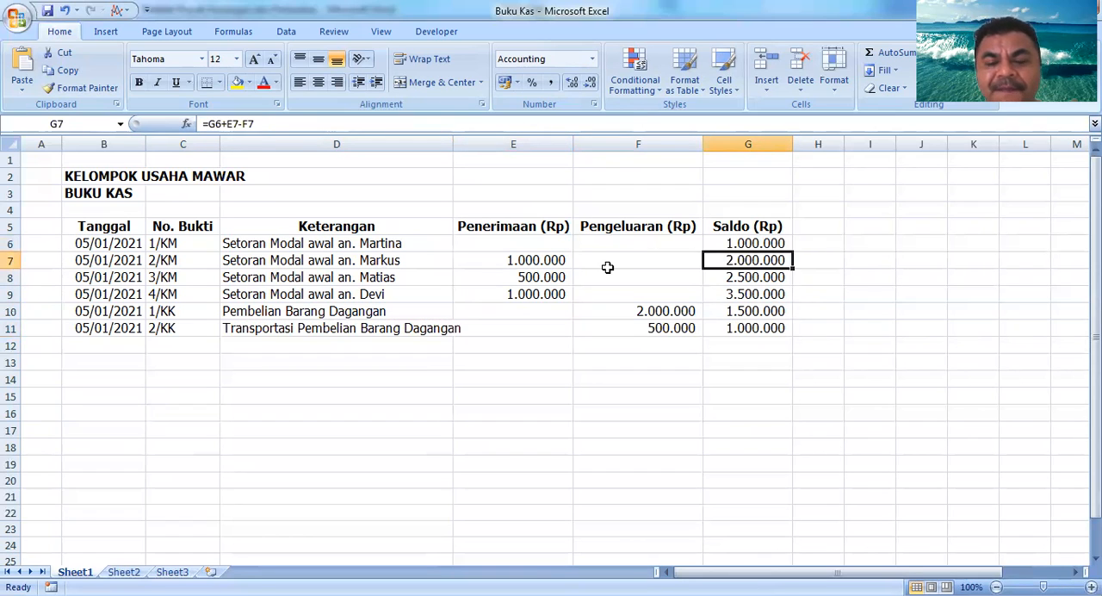
{"action": "key", "text": "Down"}
{"action": "key", "text": "Down"}
{"action": "key", "text": "Down"}
{"action": "key", "text": "Down"}
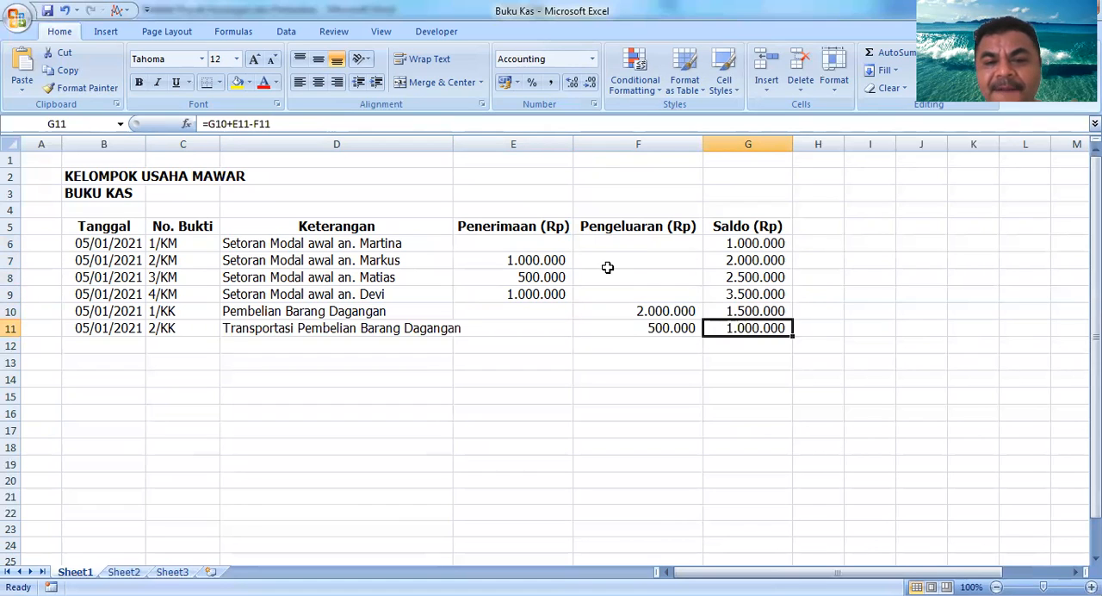
Step: Review the receipt and payment amounts in the Penerimaan and Pengeluaran columns for rows 6 to 11
{"action": "key", "text": "Left"}
{"action": "key", "text": "Right"}
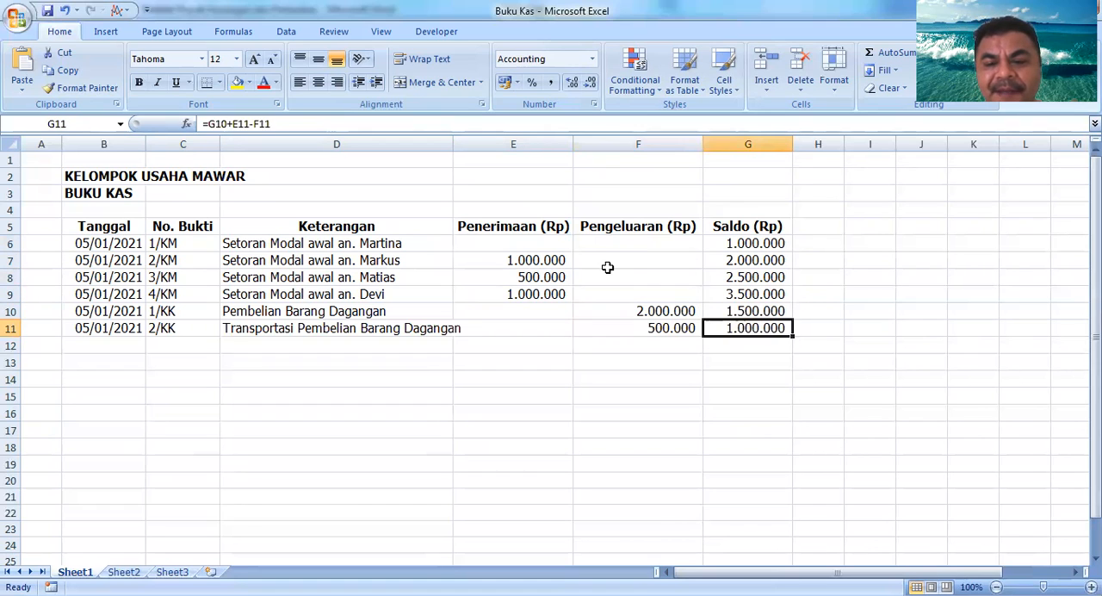
{"action": "key", "text": "Left"}
{"action": "key", "text": "Left"}
{"action": "key", "text": "Up"}
{"action": "key", "text": "Up"}
{"action": "key", "text": "Up"}
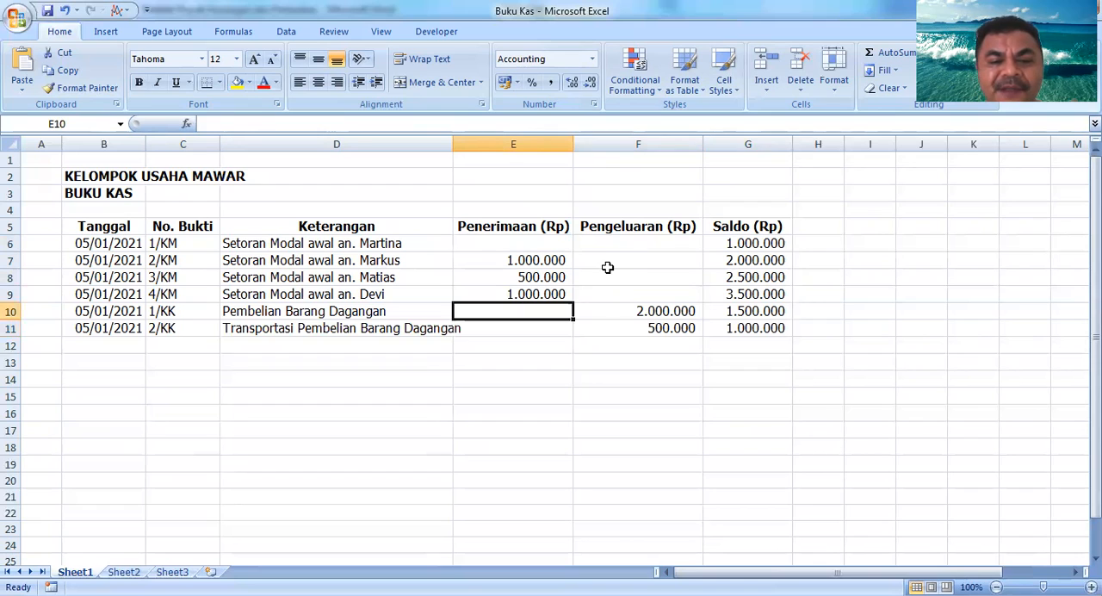
{"action": "key", "text": "Up"}
{"action": "key", "text": "Down"}
{"action": "key", "text": "Down"}
{"action": "key", "text": "Down"}
{"action": "key", "text": "Right"}
{"action": "key", "text": "Down"}
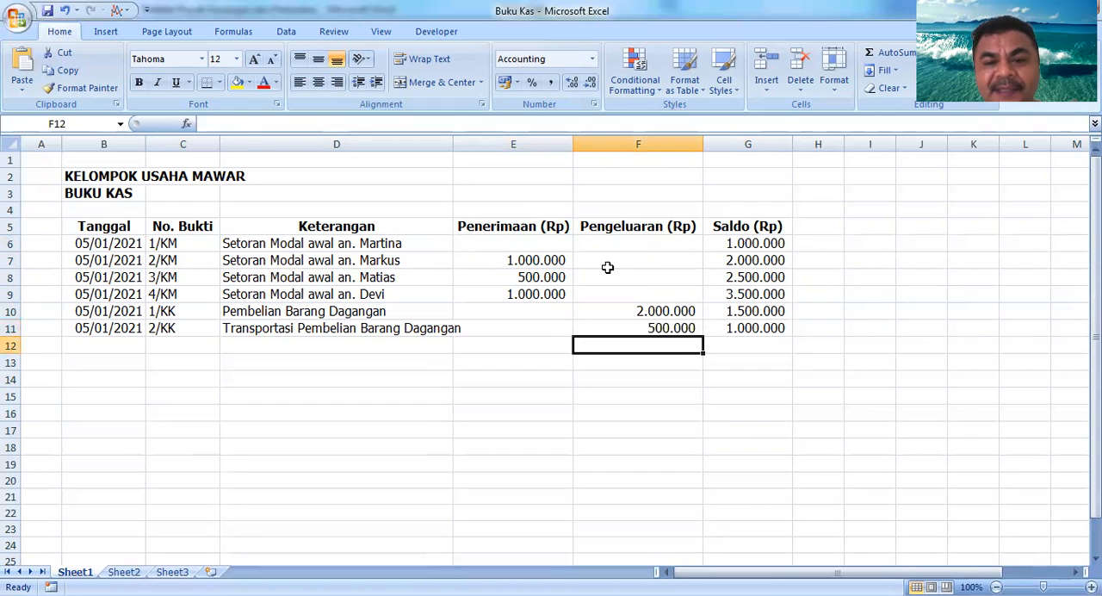
{"action": "key", "text": "Left"}
{"action": "key", "text": "Left"}
{"action": "key", "text": "Up"}
{"action": "key", "text": "Up"}
{"action": "key", "text": "Up"}
{"action": "key", "text": "Up"}
{"action": "key", "text": "Up"}
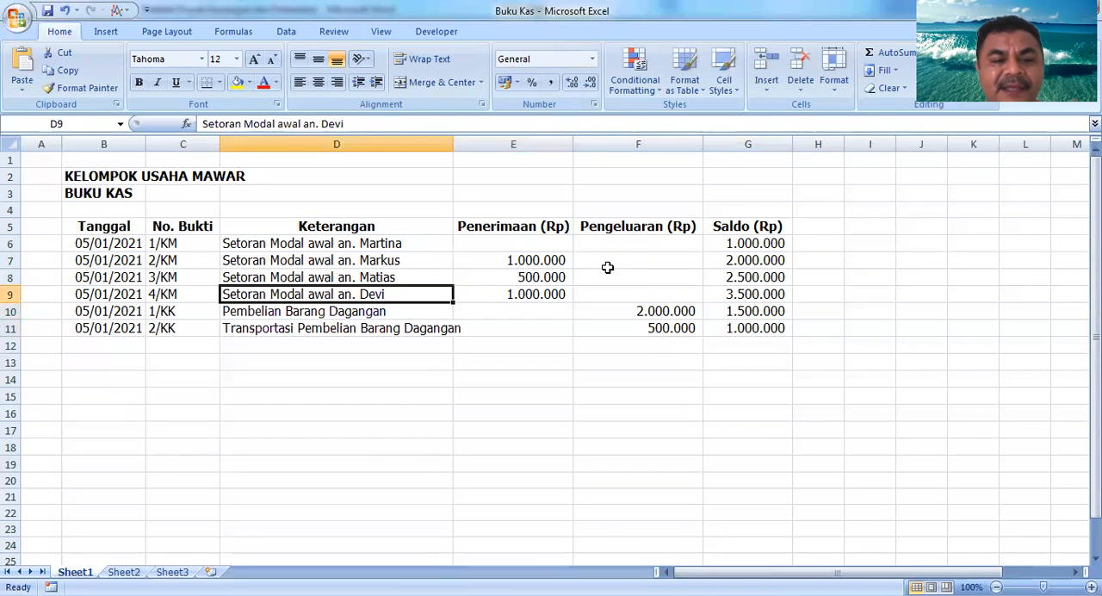
{"action": "key", "text": "Up"}
{"action": "key", "text": "Down"}
{"action": "key", "text": "Right"}
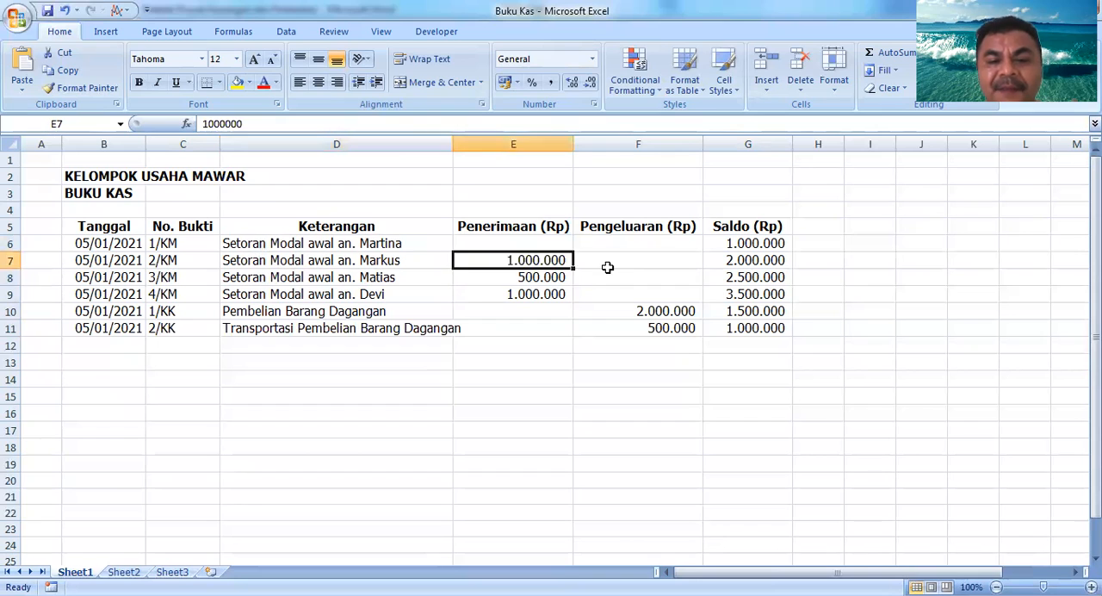
{"action": "key", "text": "Right"}
{"action": "key", "text": "Down"}
{"action": "key", "text": "Down"}
{"action": "key", "text": "Down"}
{"action": "key", "text": "Down"}
{"action": "key", "text": "Down"}
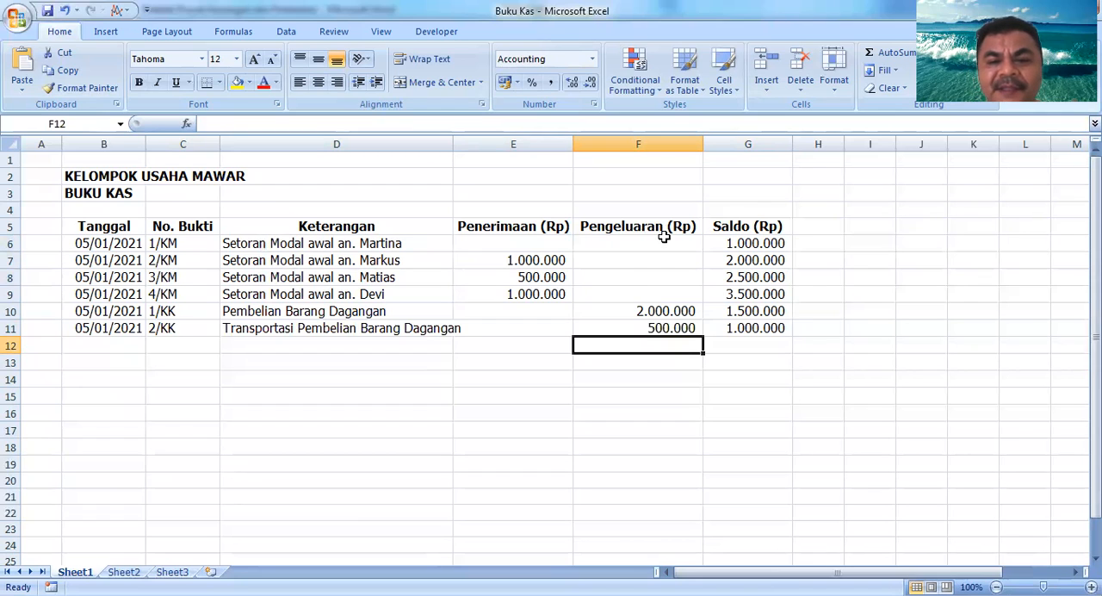
Step: Inspect the balance formulas in the Saldo cells G7 and G9 against the starting balance in G6
{"action": "left_click", "coordinate": [749, 196]}
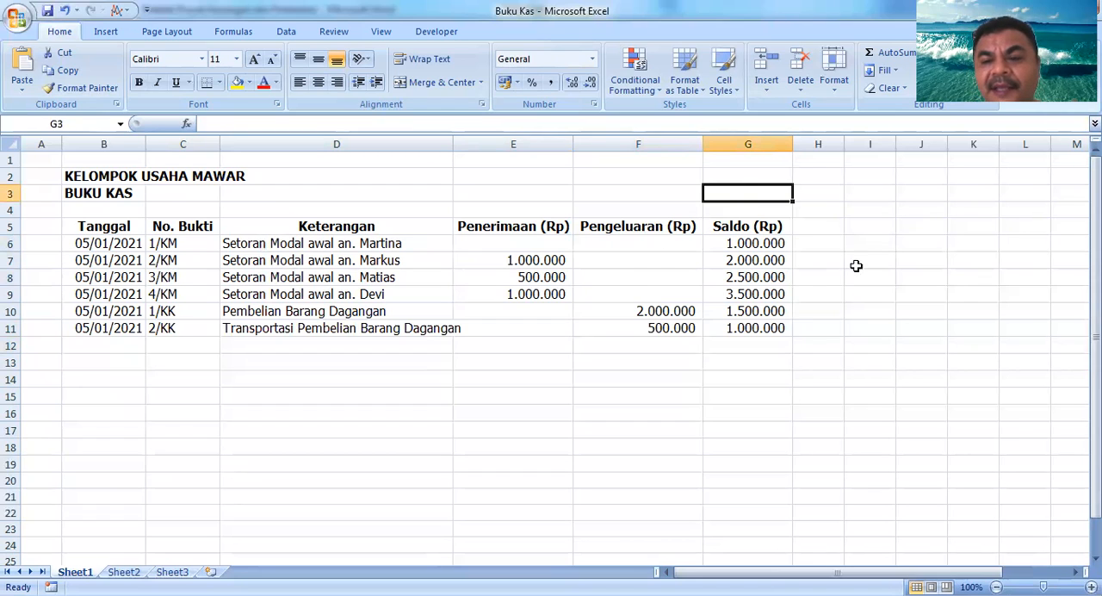
{"action": "left_click", "coordinate": [558, 345]}
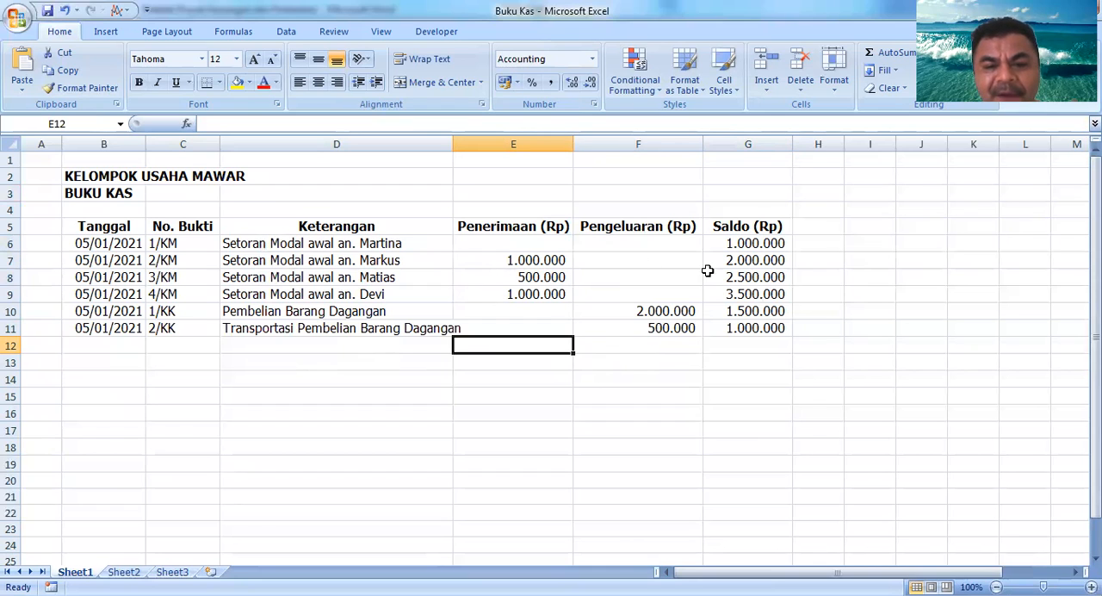
{"action": "left_click", "coordinate": [759, 262]}
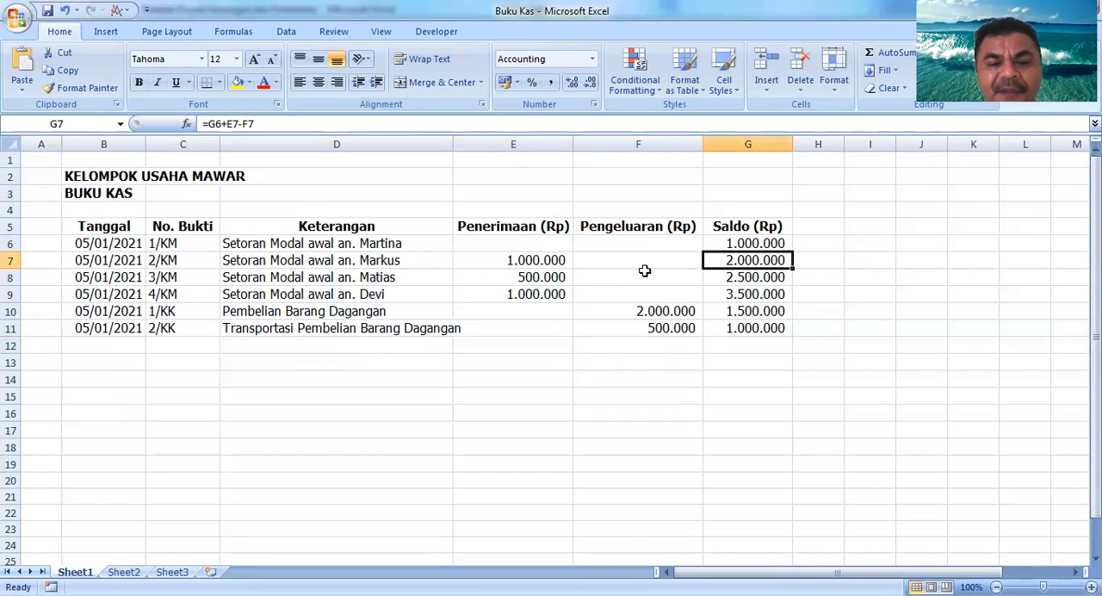
{"action": "left_click", "coordinate": [756, 294]}
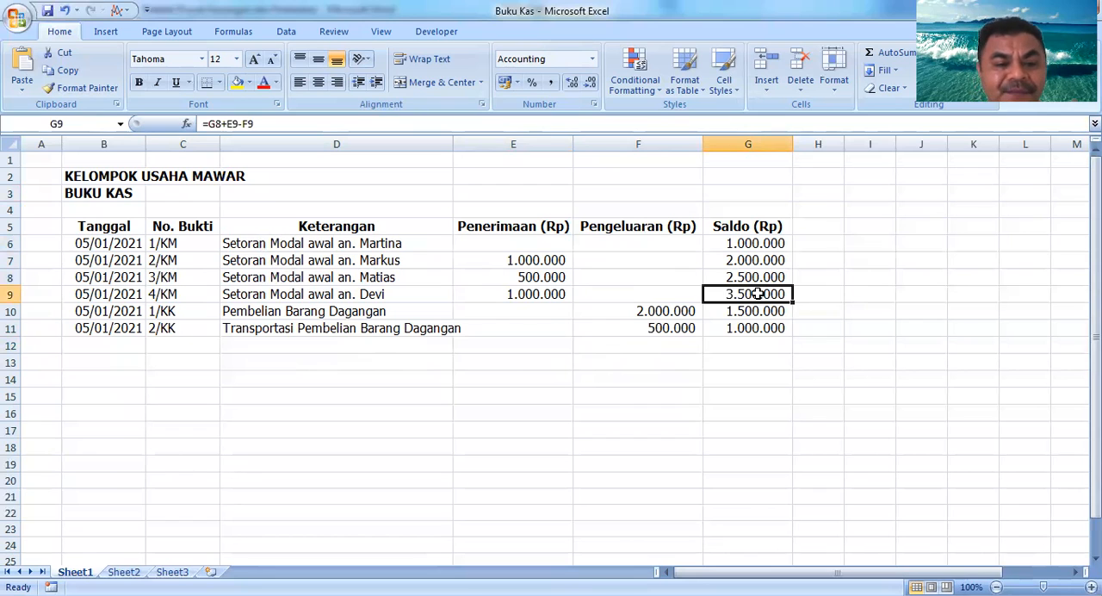
{"action": "key", "text": "Left"}
{"action": "key", "text": "Left"}
{"action": "key", "text": "Left"}
{"action": "key", "text": "Down"}
{"action": "key", "text": "Up"}
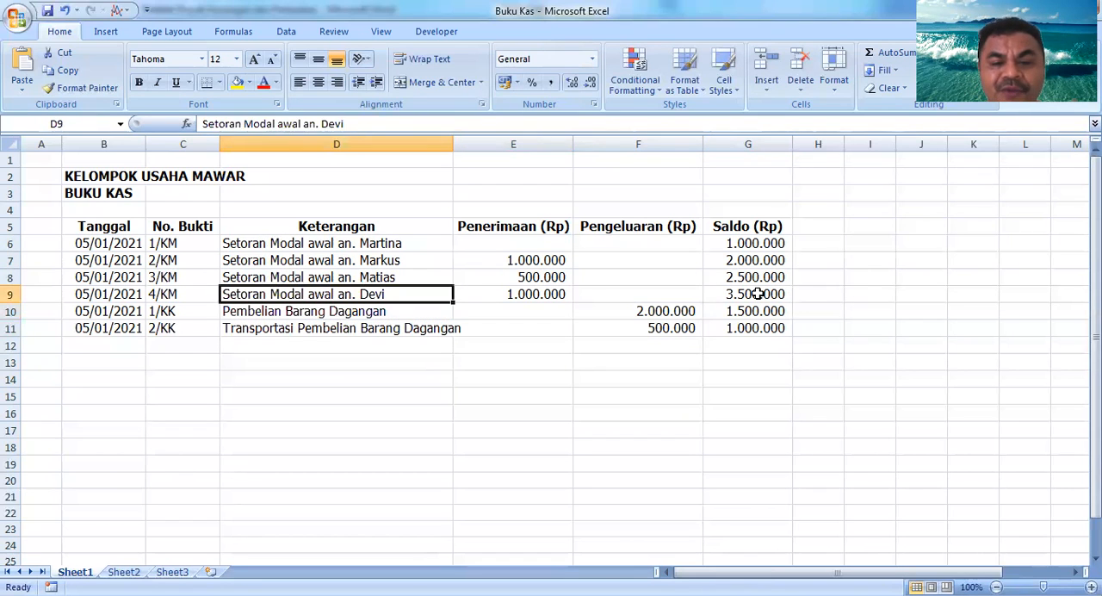
{"action": "key", "text": "Right"}
{"action": "key", "text": "Right"}
{"action": "key", "text": "Right"}
{"action": "key", "text": "Up"}
{"action": "key", "text": "Up"}
{"action": "key", "text": "Up"}
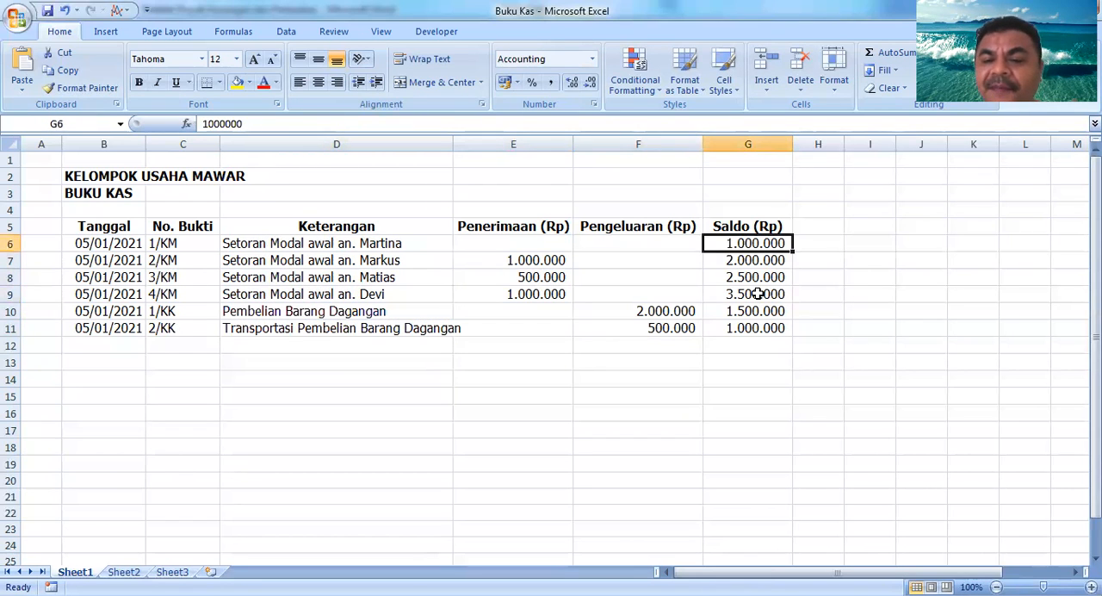
{"action": "key", "text": "Down"}
{"action": "key", "text": "Down"}
{"action": "key", "text": "Down"}
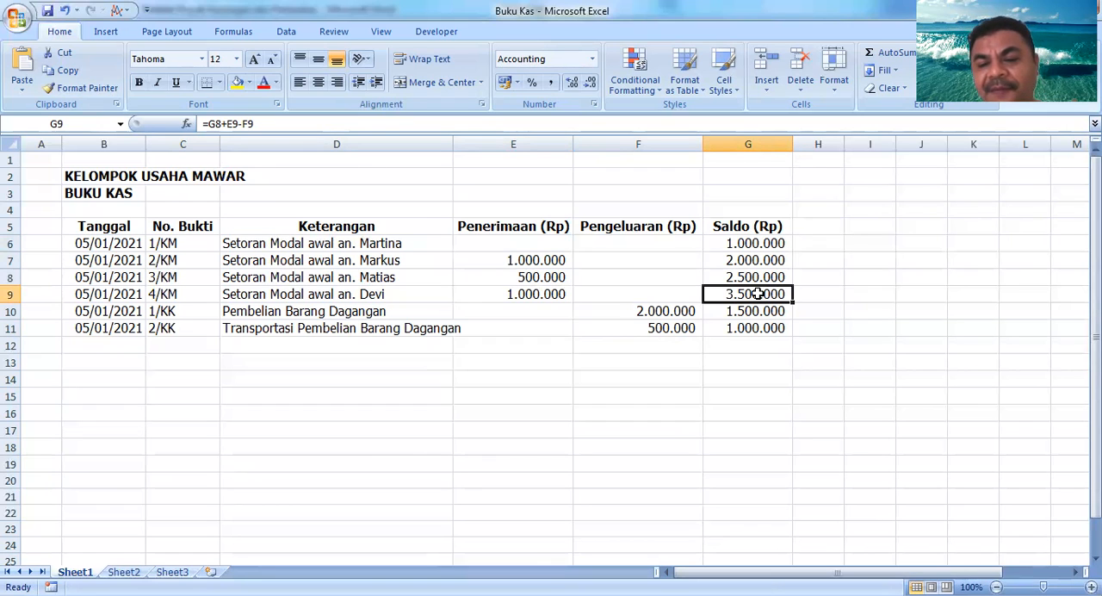
Step: Review the descriptions and receipt numbers of the transactions in rows 6 to 11
{"action": "key", "text": "Left"}
{"action": "key", "text": "Left"}
{"action": "key", "text": "Left"}
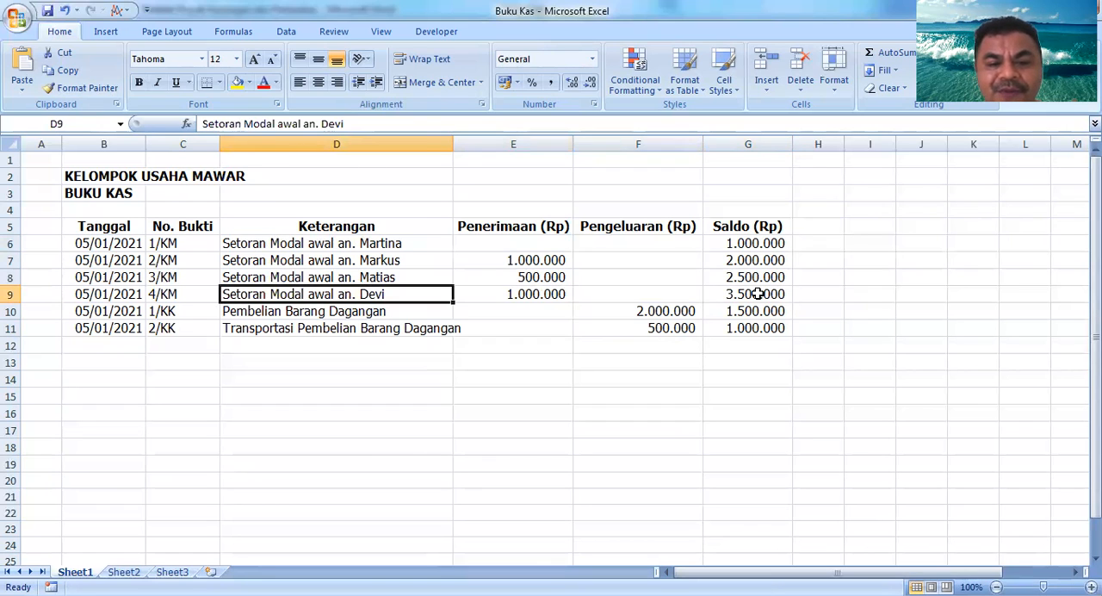
{"action": "key", "text": "Right"}
{"action": "key", "text": "Right"}
{"action": "key", "text": "Right"}
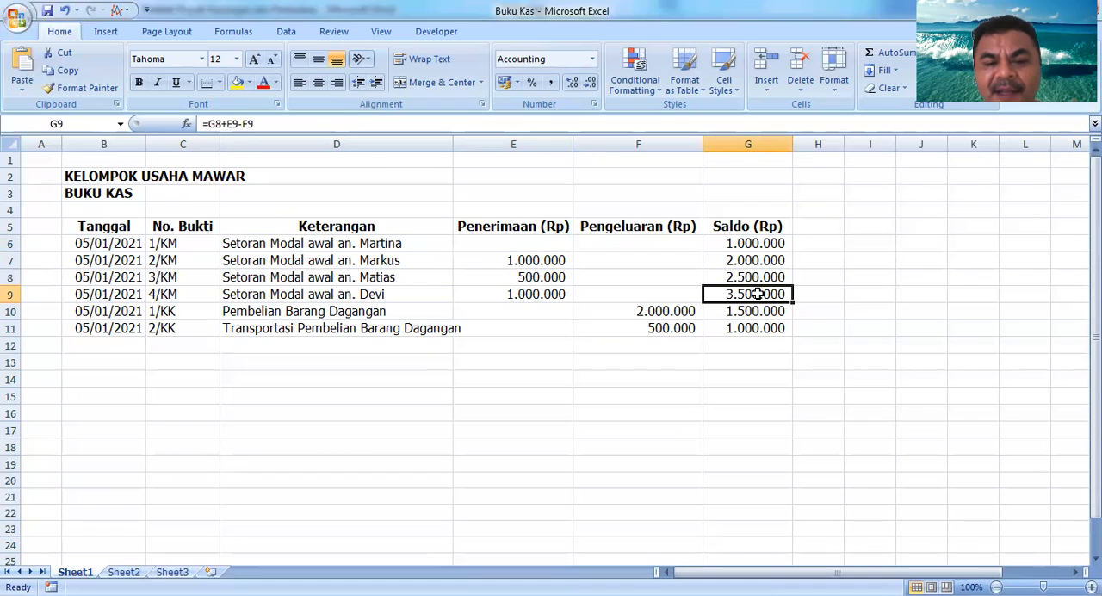
{"action": "key", "text": "Left"}
{"action": "key", "text": "Right"}
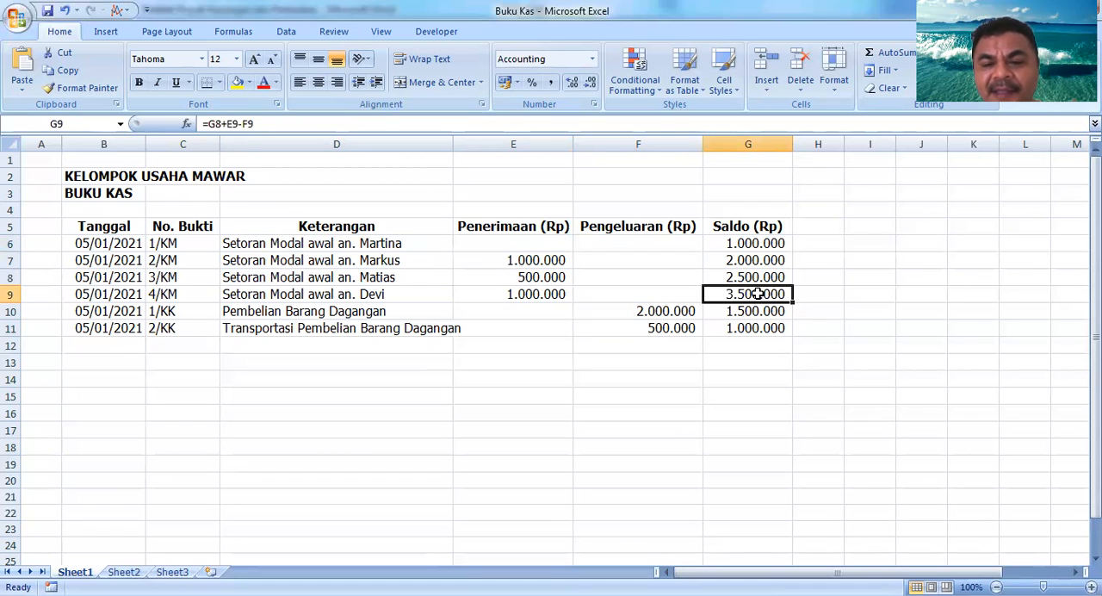
{"action": "key", "text": "Left"}
{"action": "key", "text": "Right"}
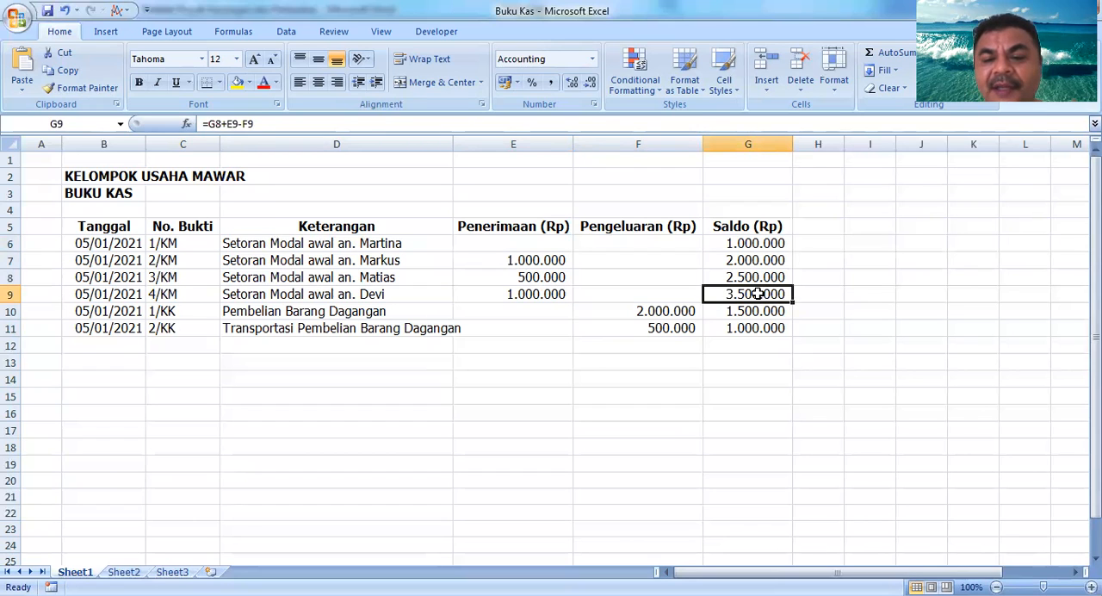
{"action": "key", "text": "Left"}
{"action": "key", "text": "Left"}
{"action": "key", "text": "Left"}
{"action": "key", "text": "Right"}
{"action": "key", "text": "Right"}
{"action": "key", "text": "Right"}
{"action": "key", "text": "Up"}
{"action": "key", "text": "Left"}
{"action": "key", "text": "Left"}
{"action": "key", "text": "Up"}
{"action": "key", "text": "Left"}
{"action": "key", "text": "Up"}
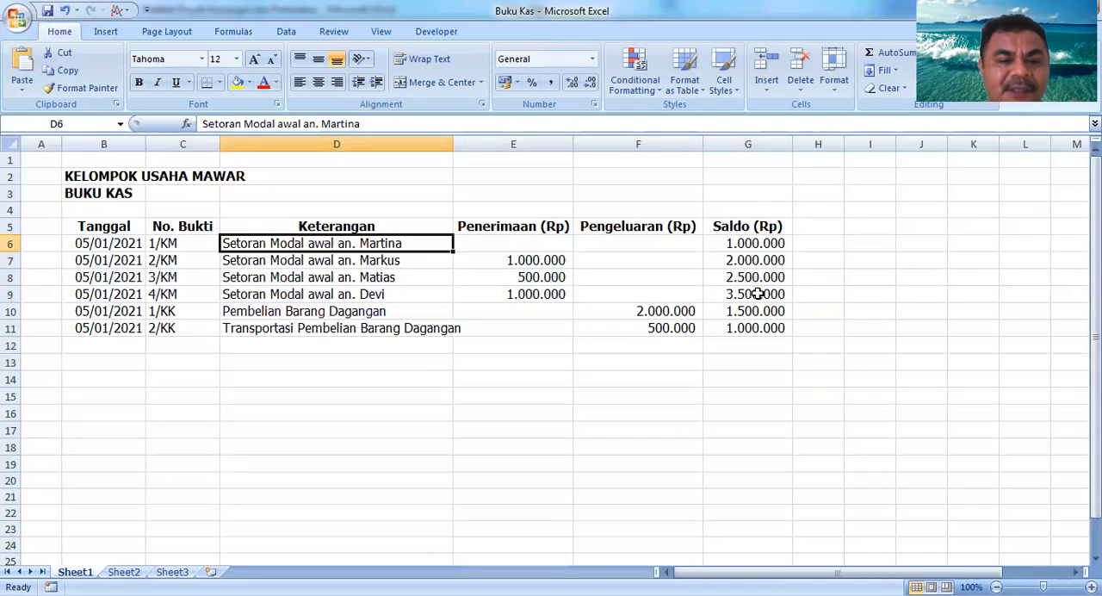
{"action": "key", "text": "Left"}
{"action": "key", "text": "Up"}
{"action": "key", "text": "Down"}
{"action": "key", "text": "Down"}
{"action": "key", "text": "Down"}
{"action": "key", "text": "Down"}
{"action": "key", "text": "Down"}
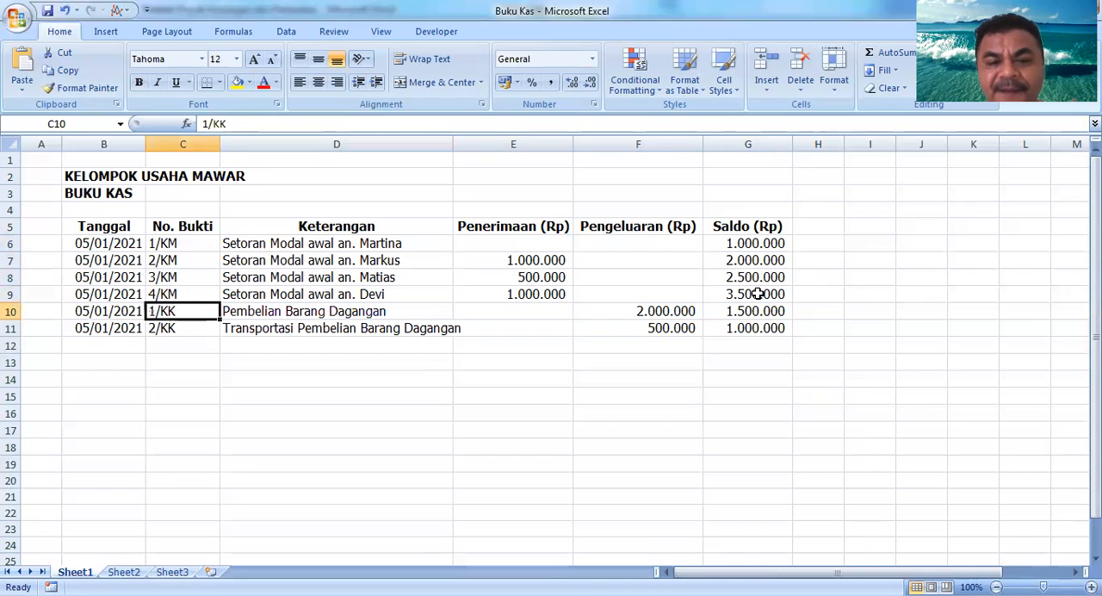
{"action": "key", "text": "Right"}
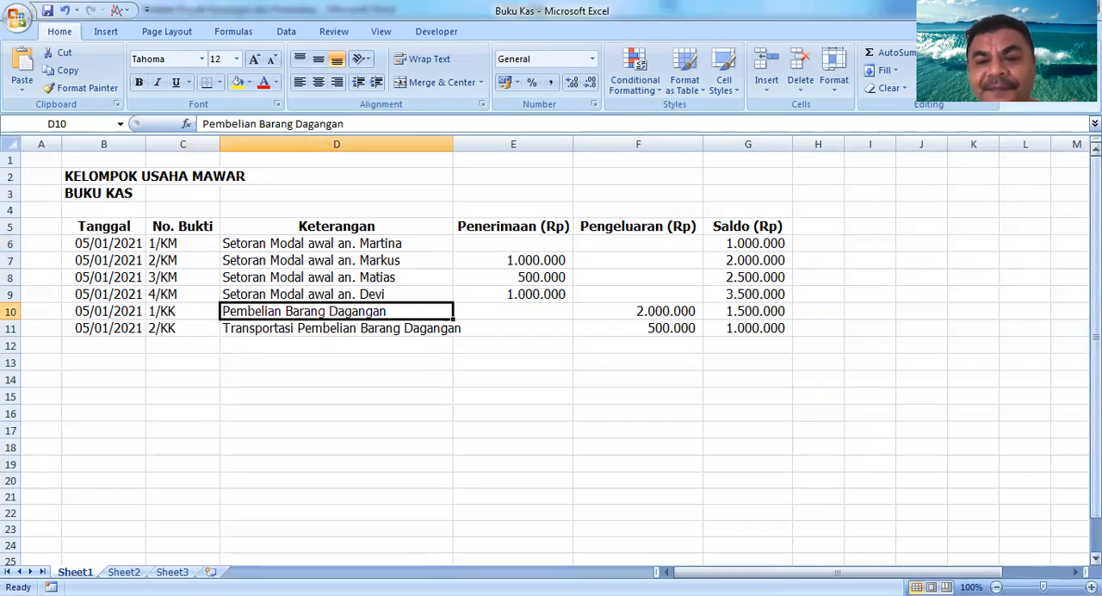